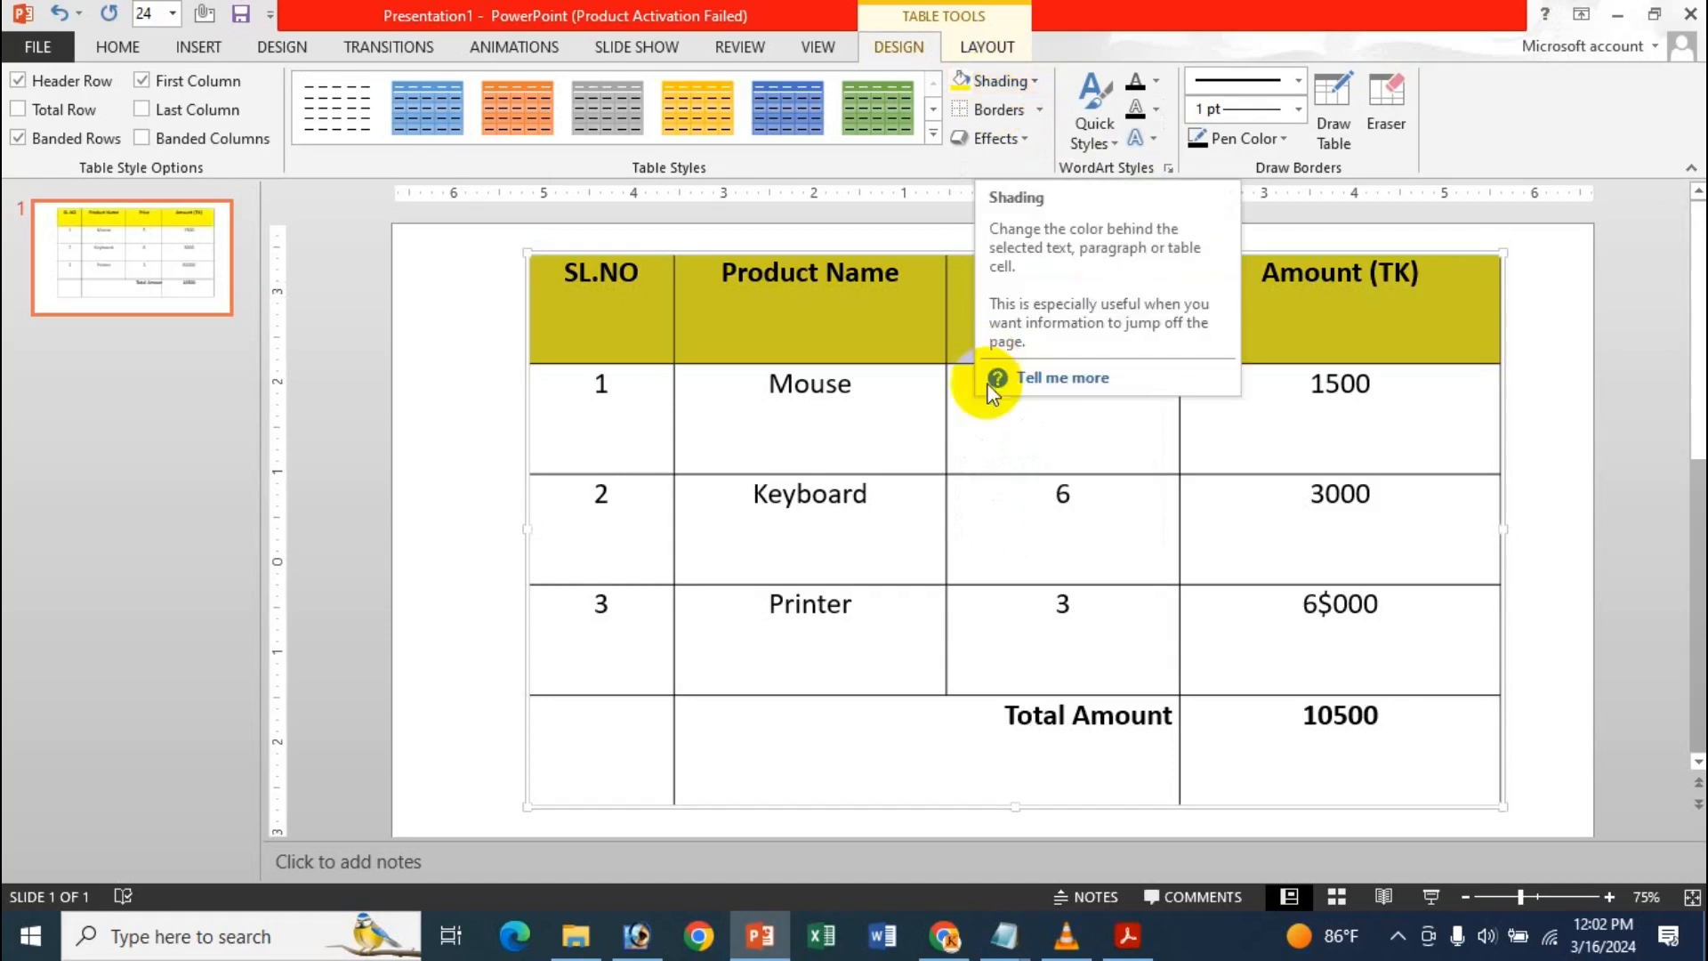
# Step: Shade the header row with the custom blue RGB 63, 37, 255, and return its shading to standard yellow
pyautogui.moveTo(1459, 302); pyautogui.dragTo(614, 294)
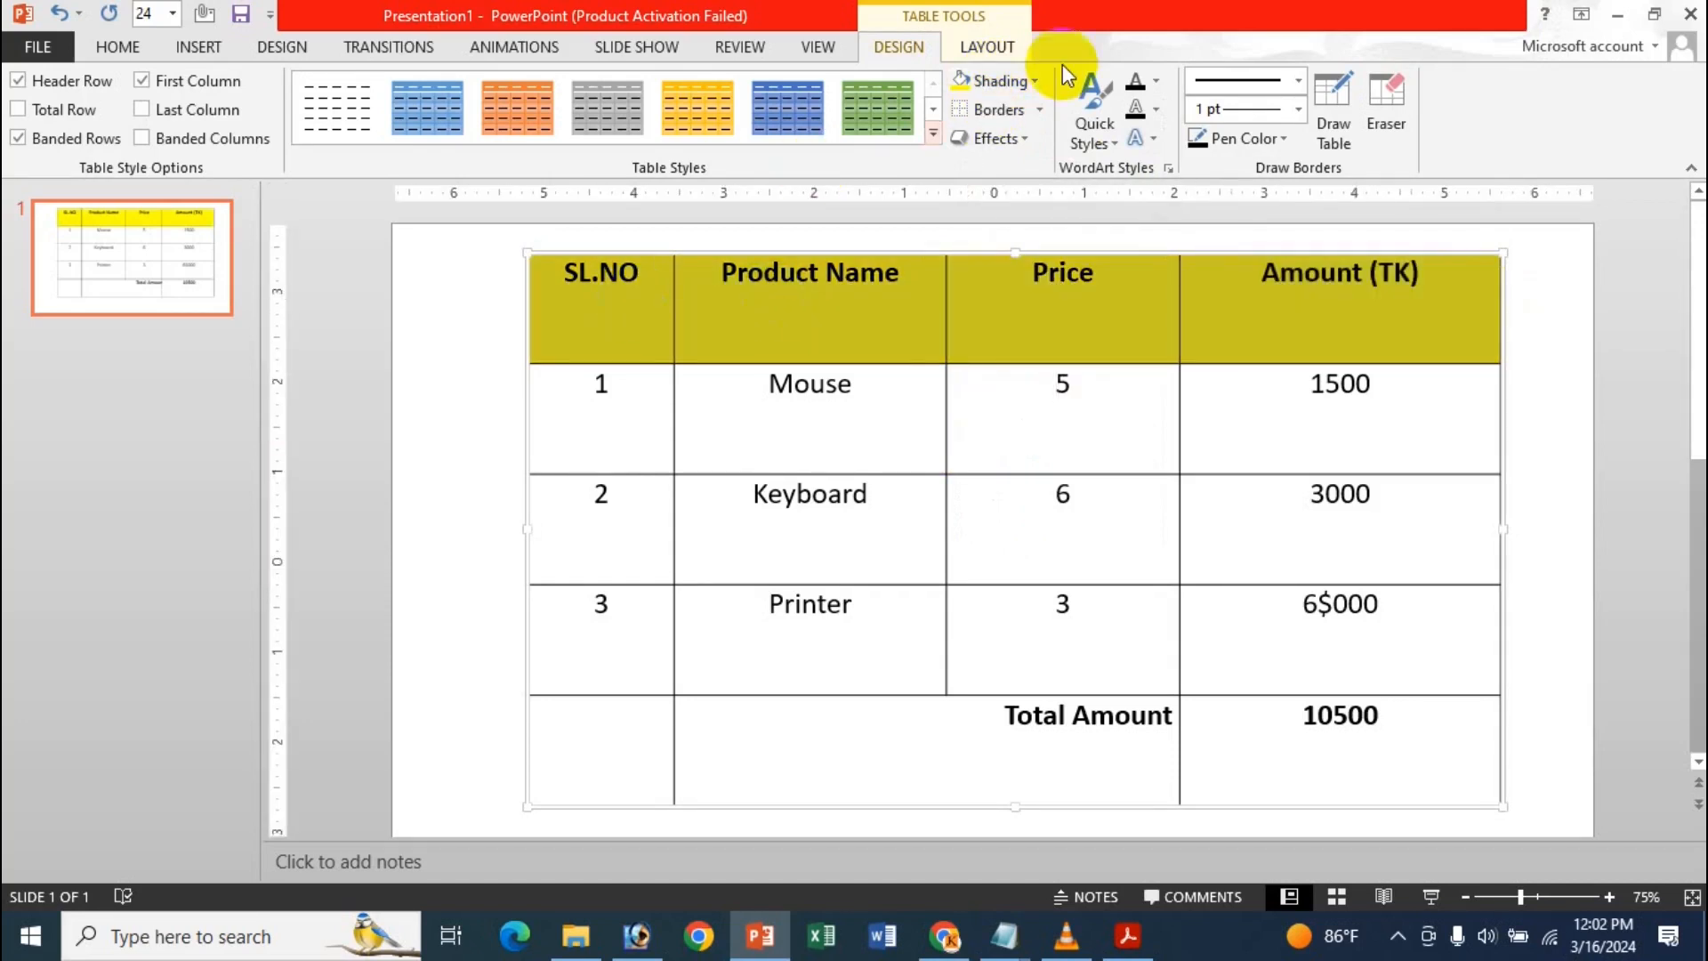
pyautogui.click(1011, 86)
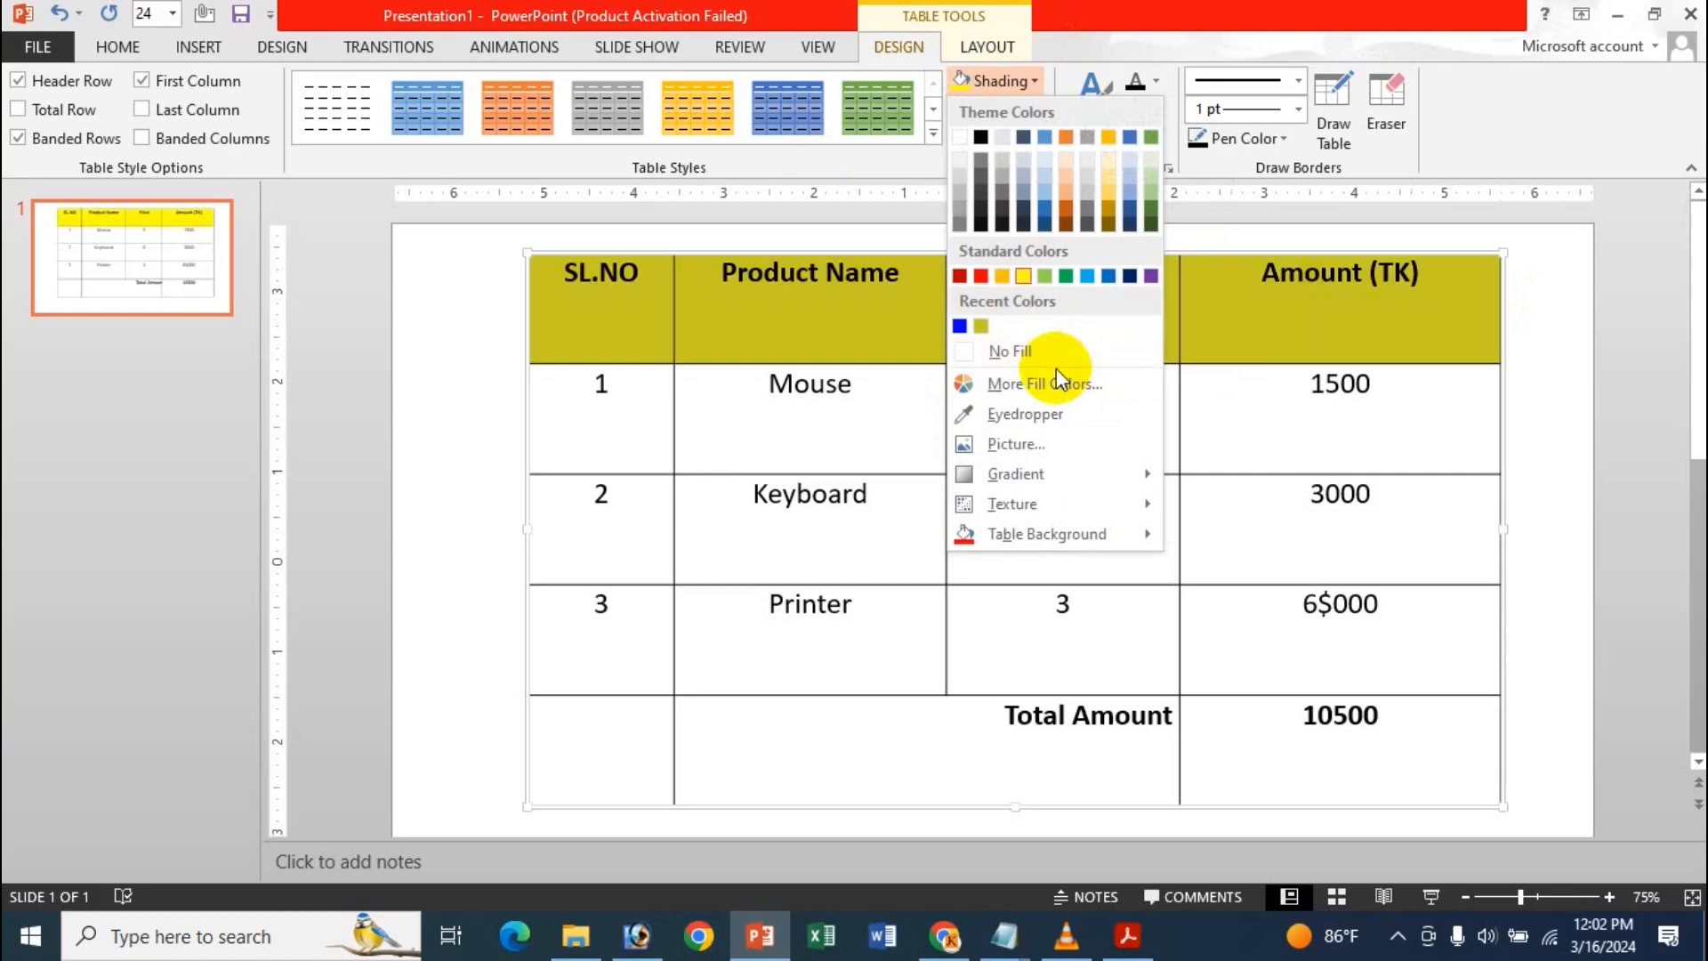
pyautogui.click(1008, 393)
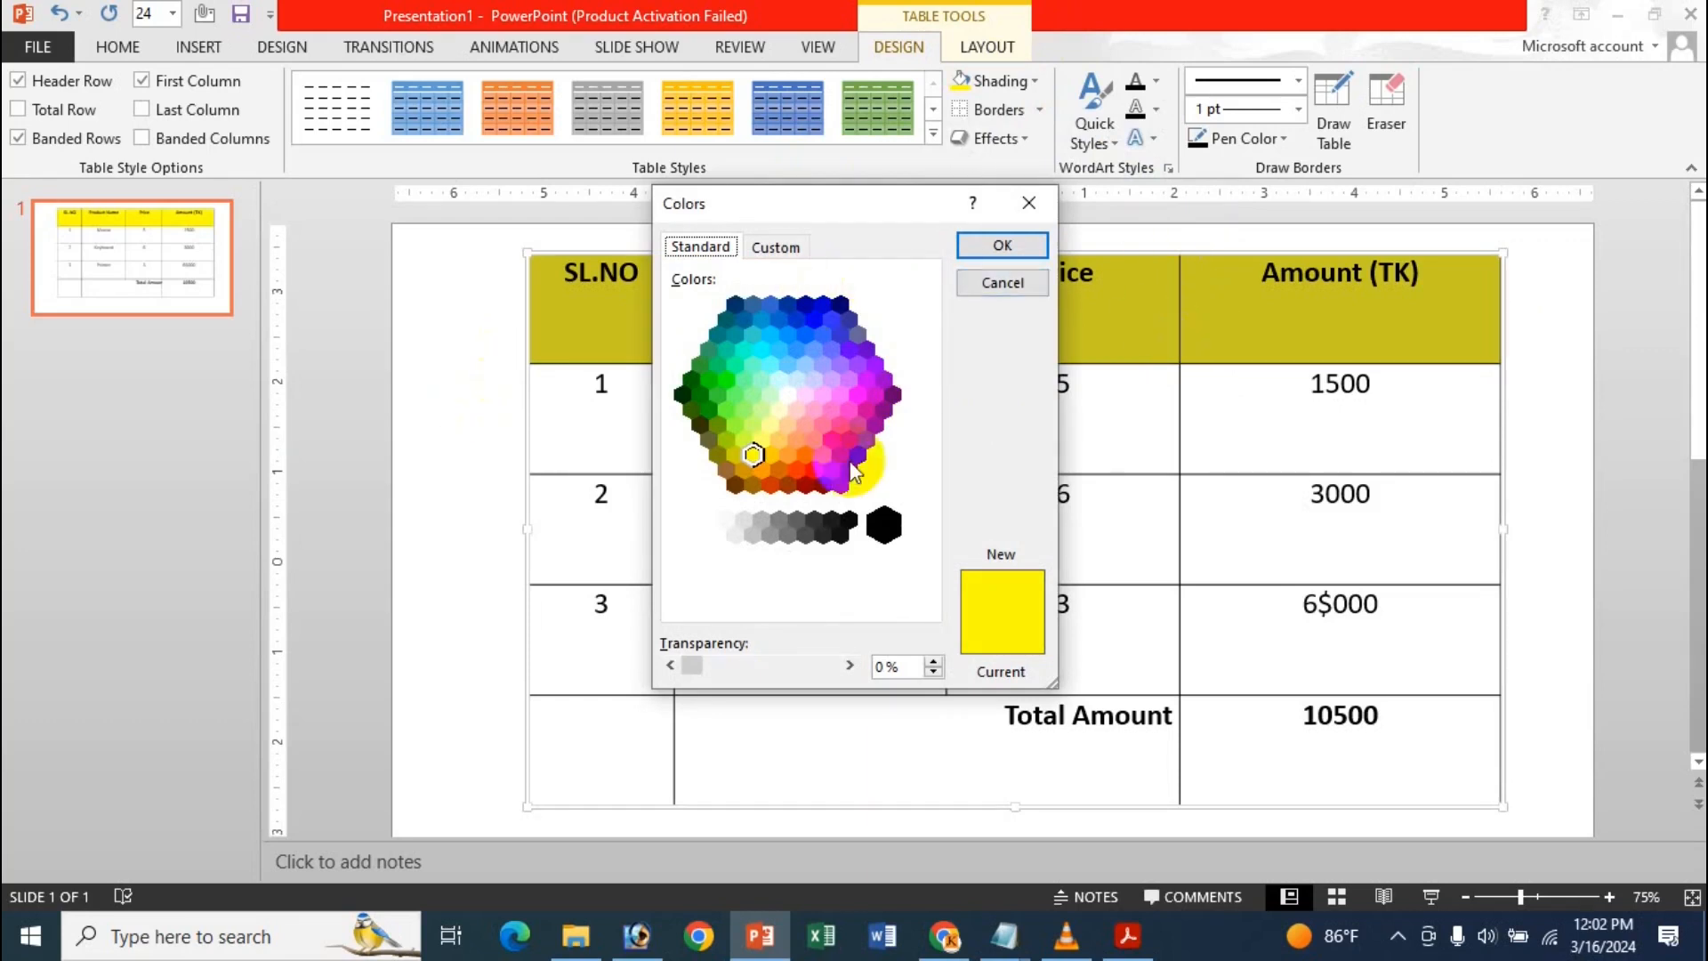
pyautogui.click(772, 253)
pyautogui.moveTo(788, 324); pyautogui.dragTo(821, 241)
pyautogui.moveTo(922, 374); pyautogui.dragTo(923, 367)
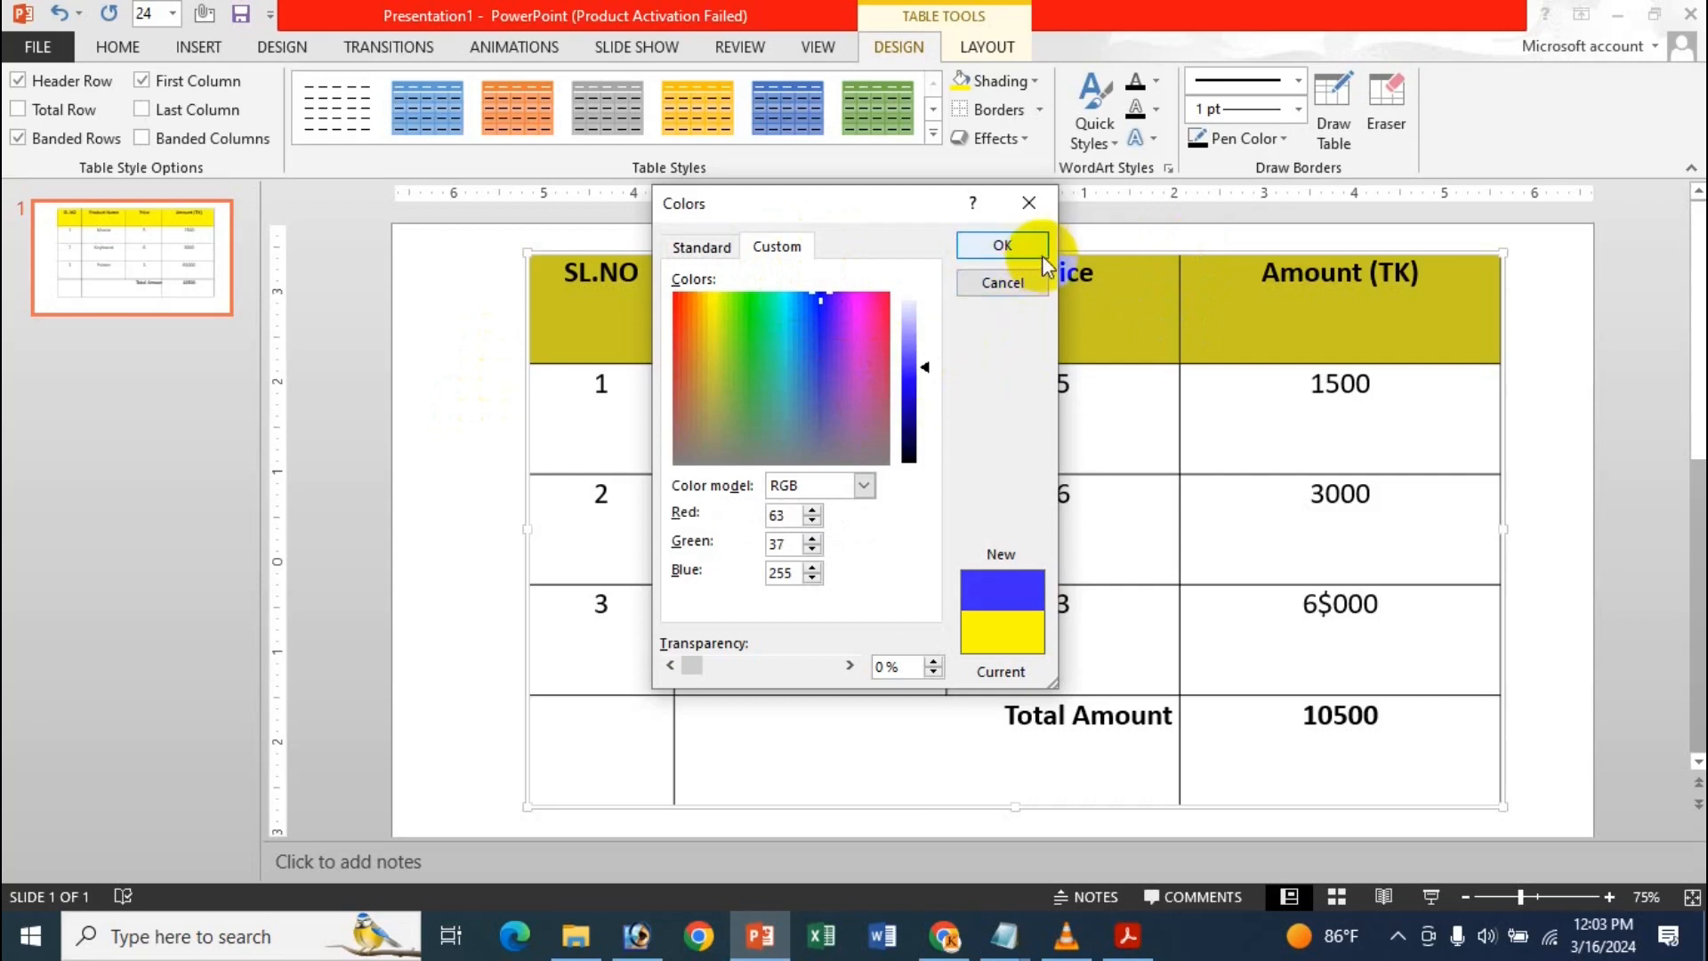
pyautogui.click(1003, 246)
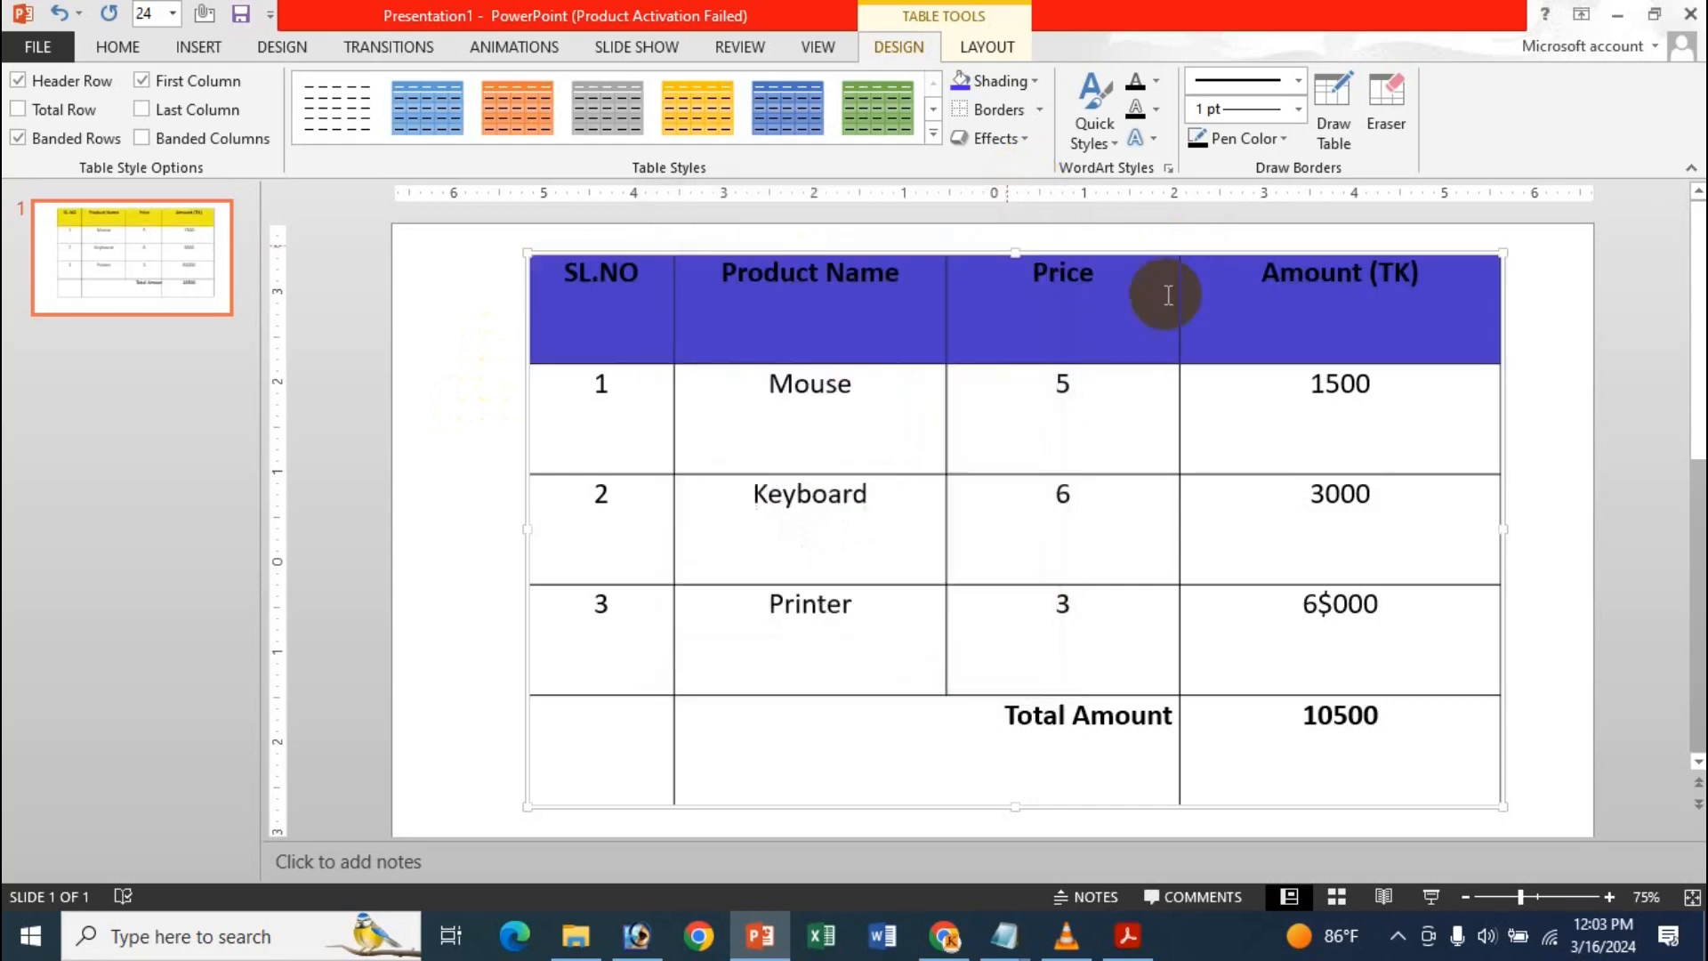
pyautogui.click(998, 80)
pyautogui.click(1020, 276)
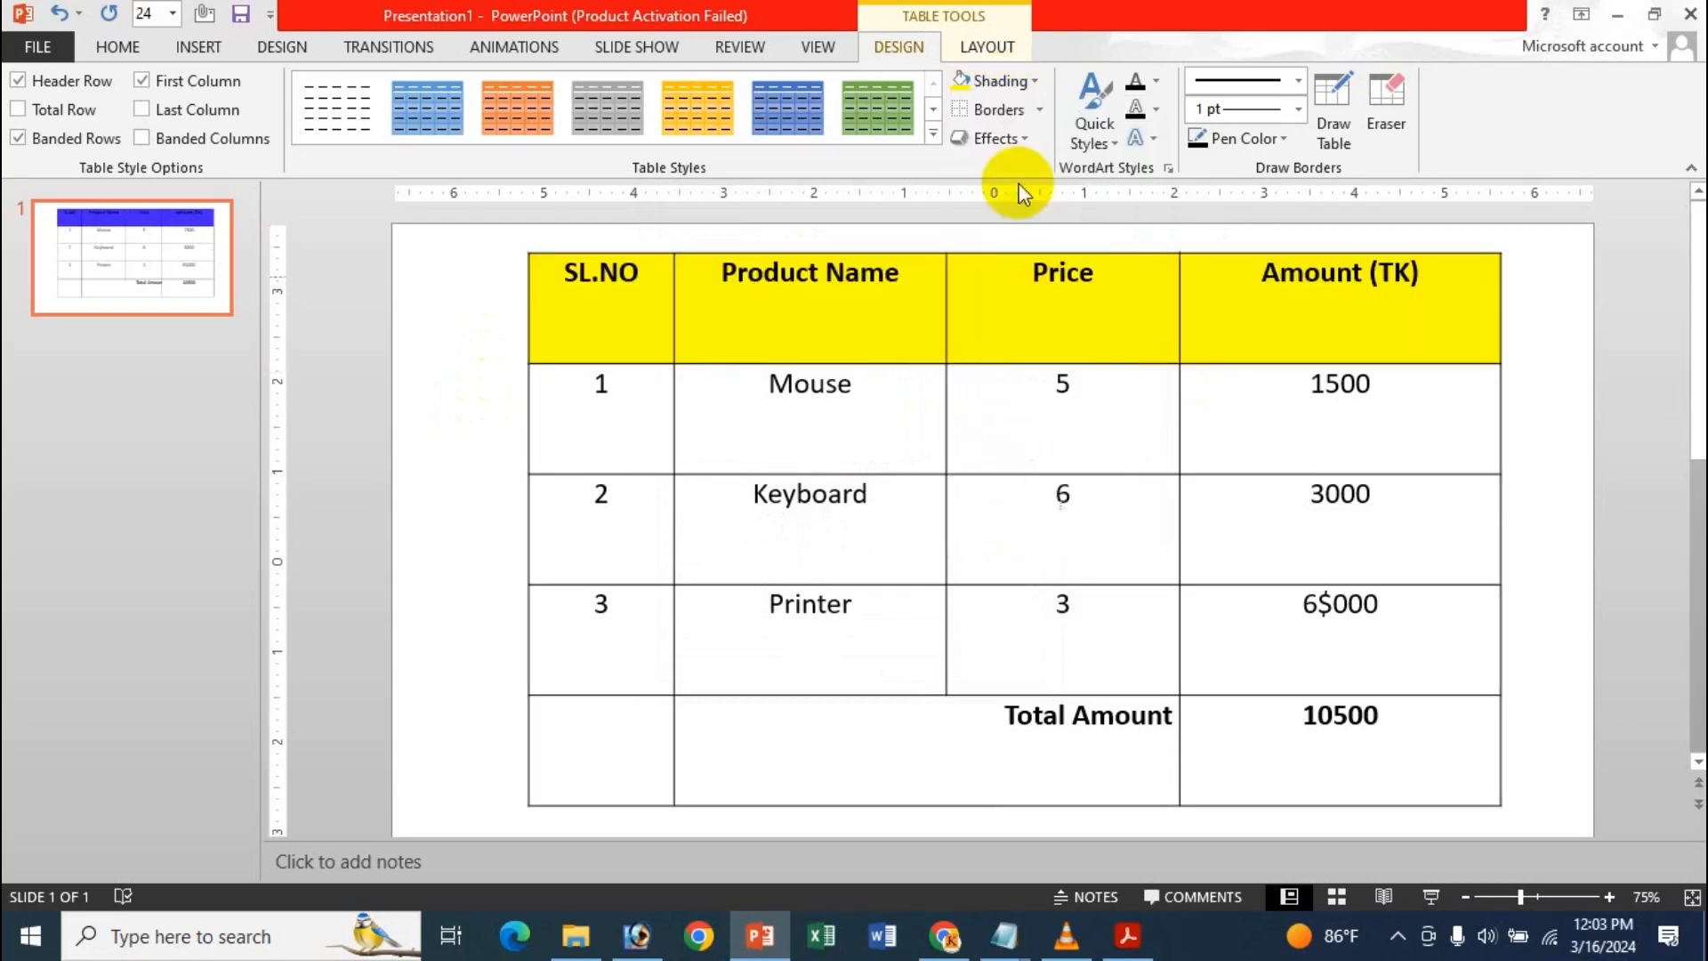
# Step: Try shading the header row with an Eyedropper colour sampled from the Product Name header cell, and undo it
pyautogui.click(1002, 81)
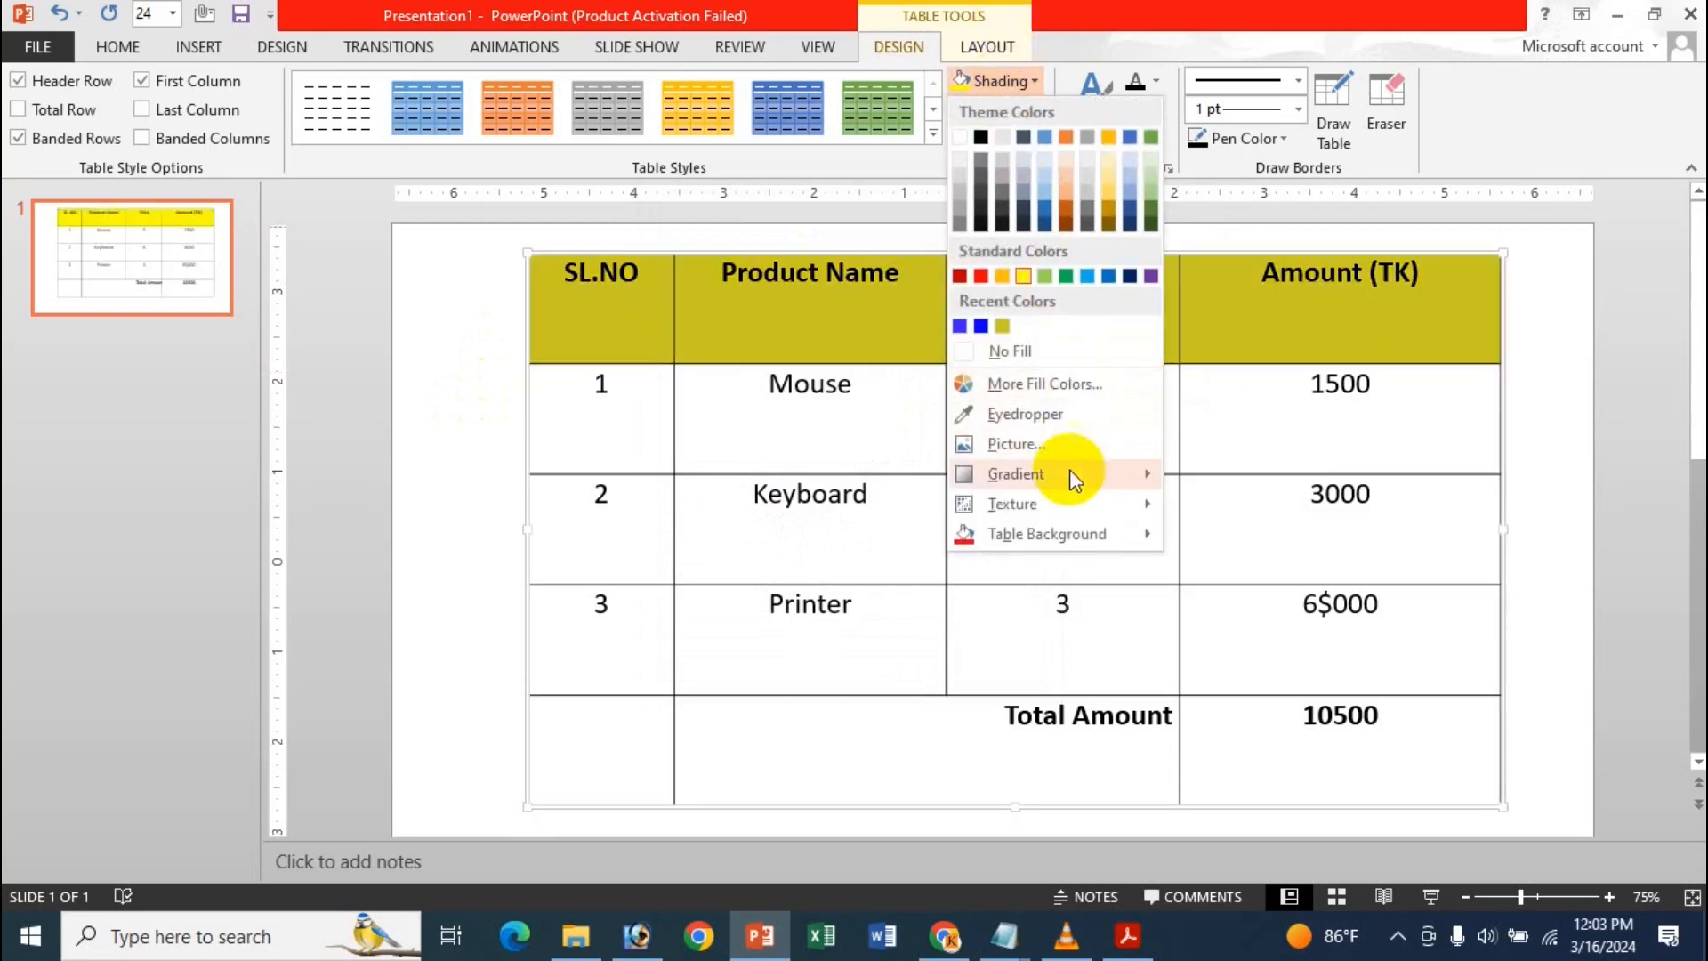
pyautogui.click(1053, 422)
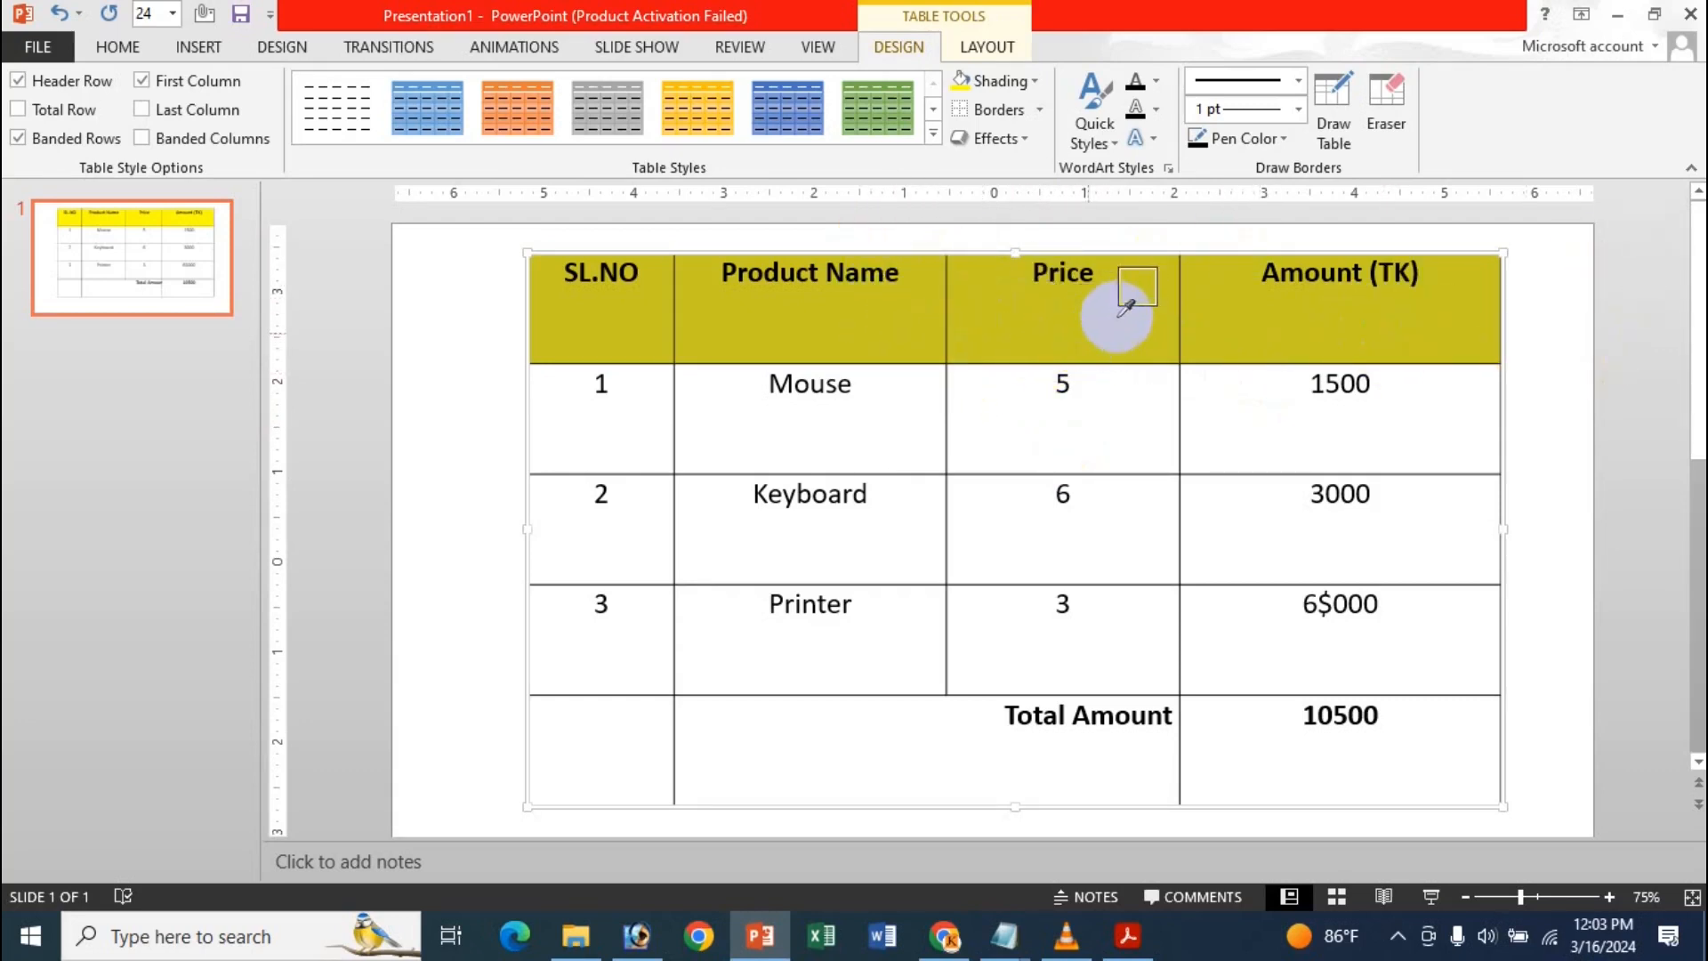
pyautogui.click(905, 299)
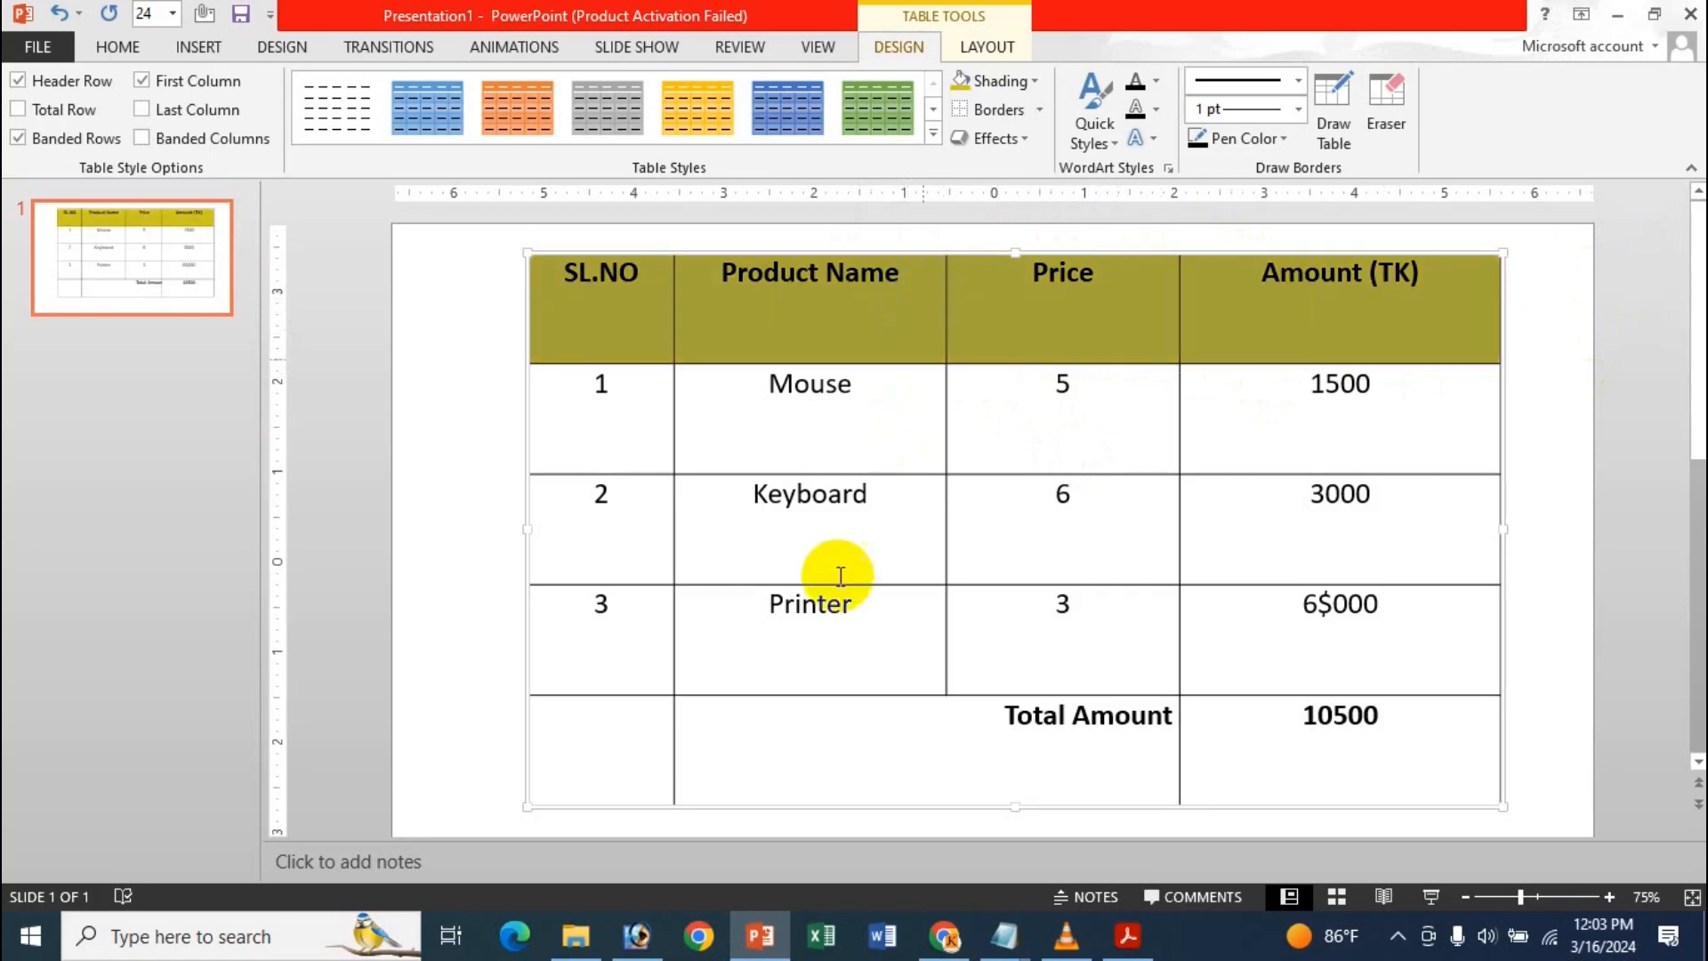
pyautogui.click(841, 496)
pyautogui.hotkey('ctrl', 'z')
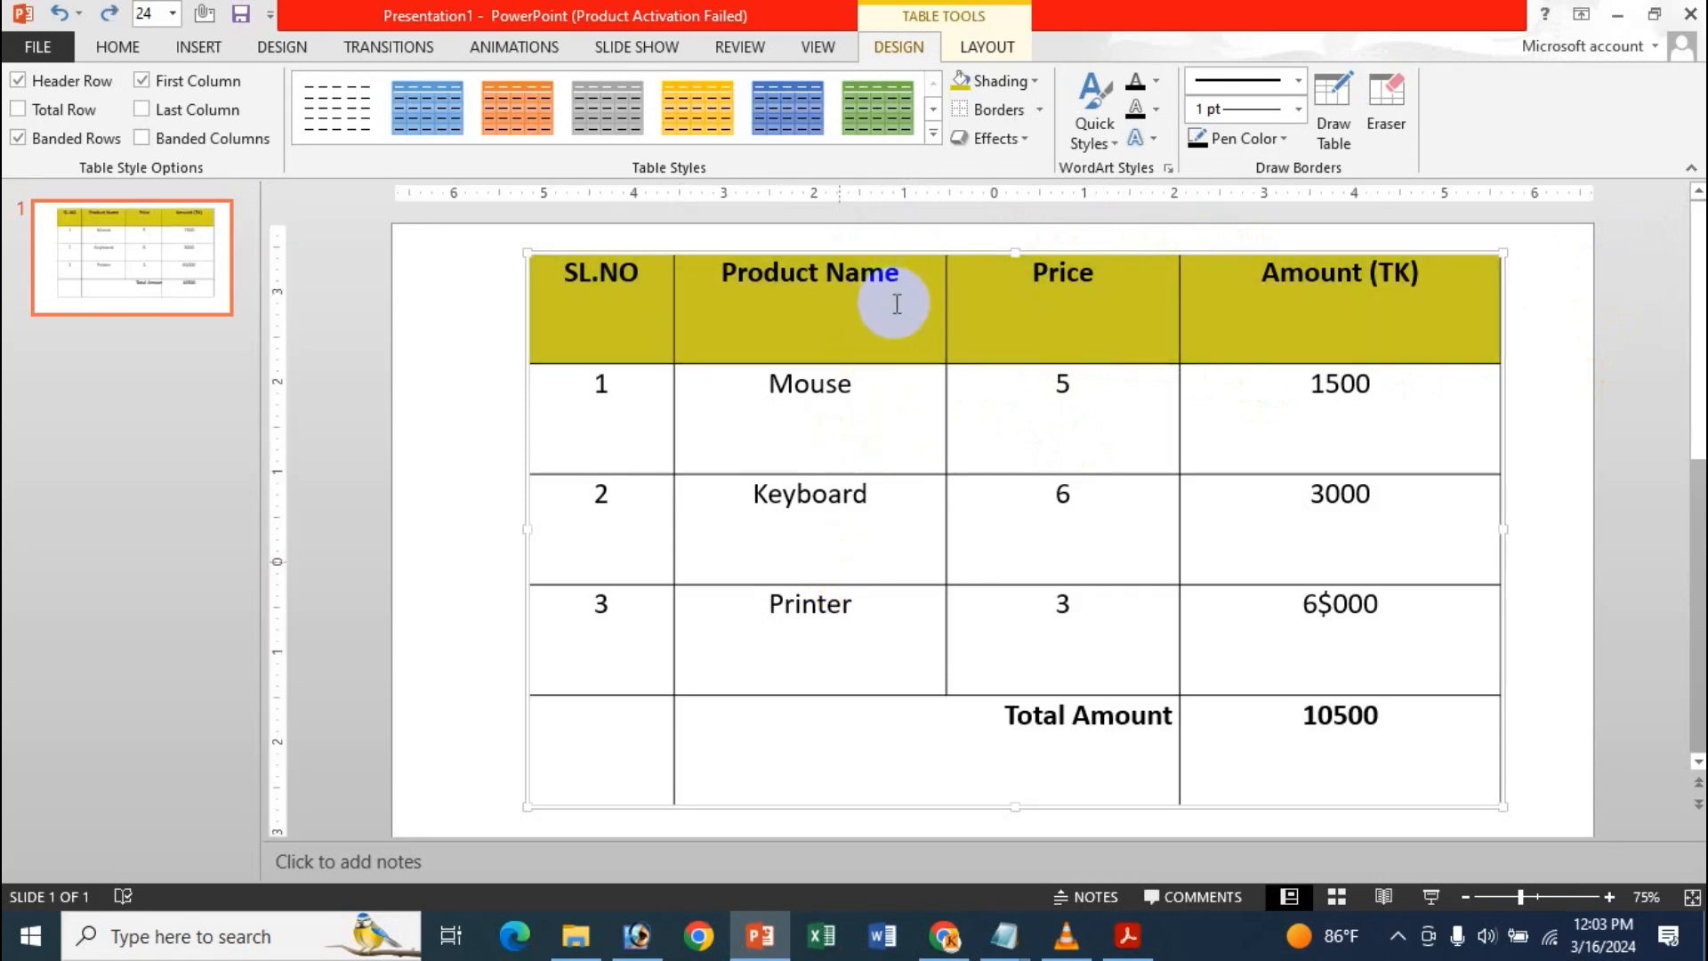
pyautogui.click(904, 420)
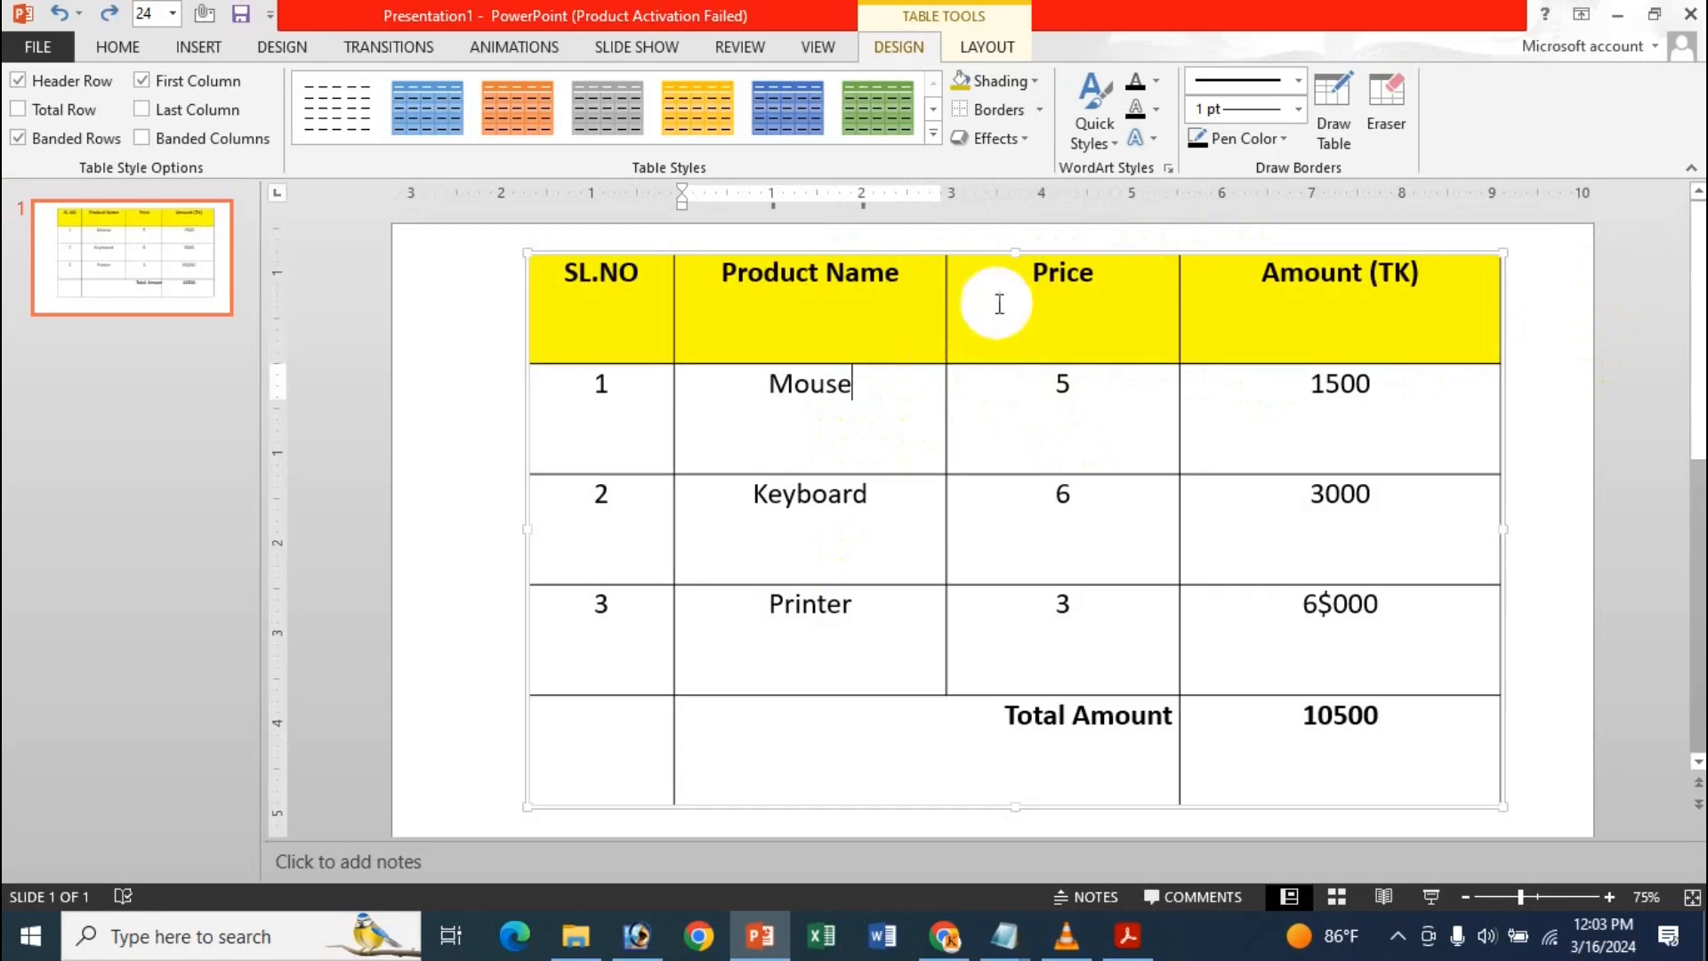
pyautogui.moveTo(1461, 267)
pyautogui.mouseDown()
pyautogui.moveTo(779, 339)
pyautogui.moveTo(659, 298)
pyautogui.moveTo(572, 229)
pyautogui.mouseUp()
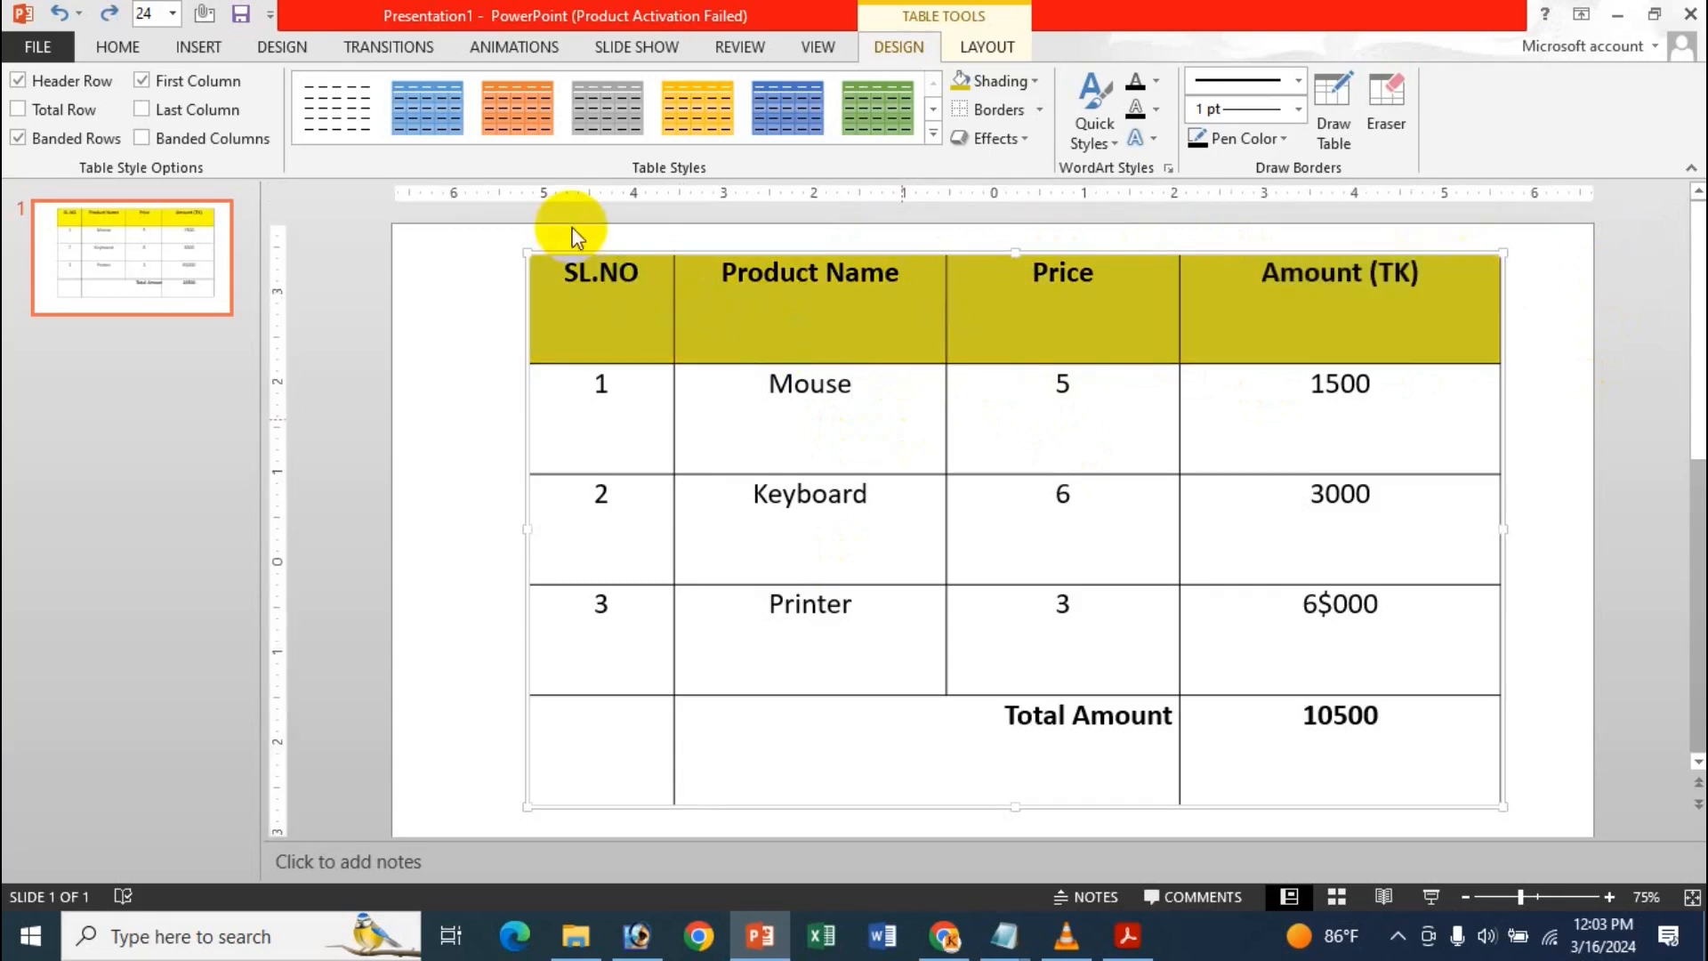
pyautogui.click(1020, 86)
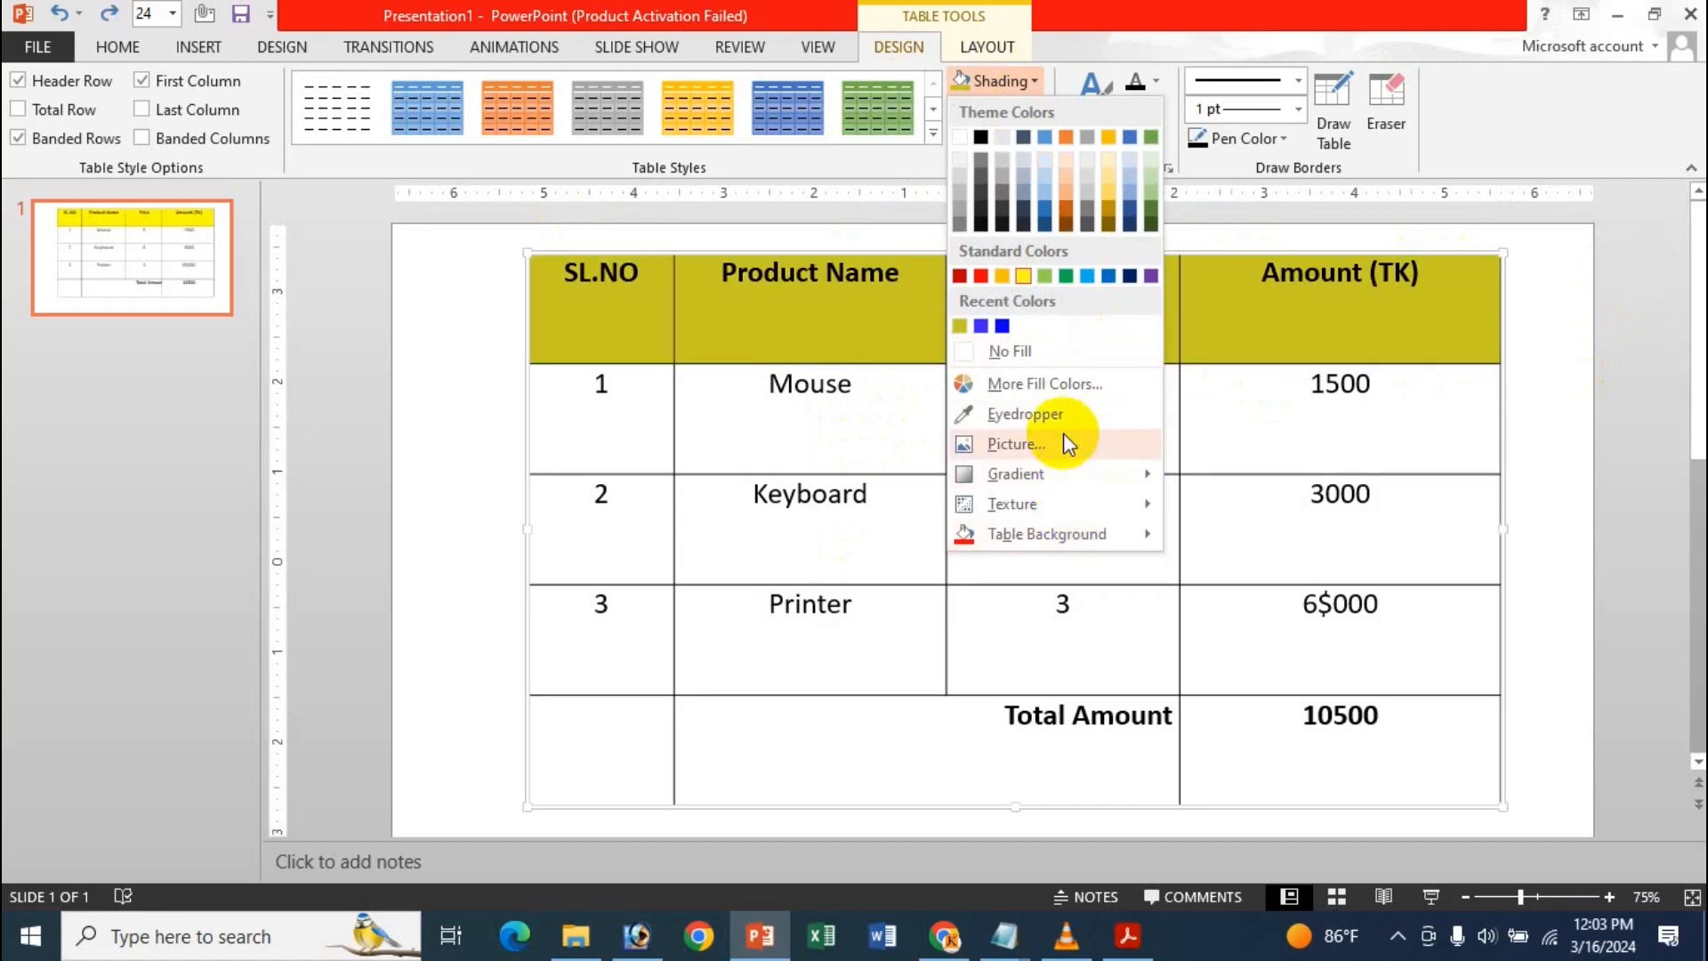
pyautogui.click(706, 470)
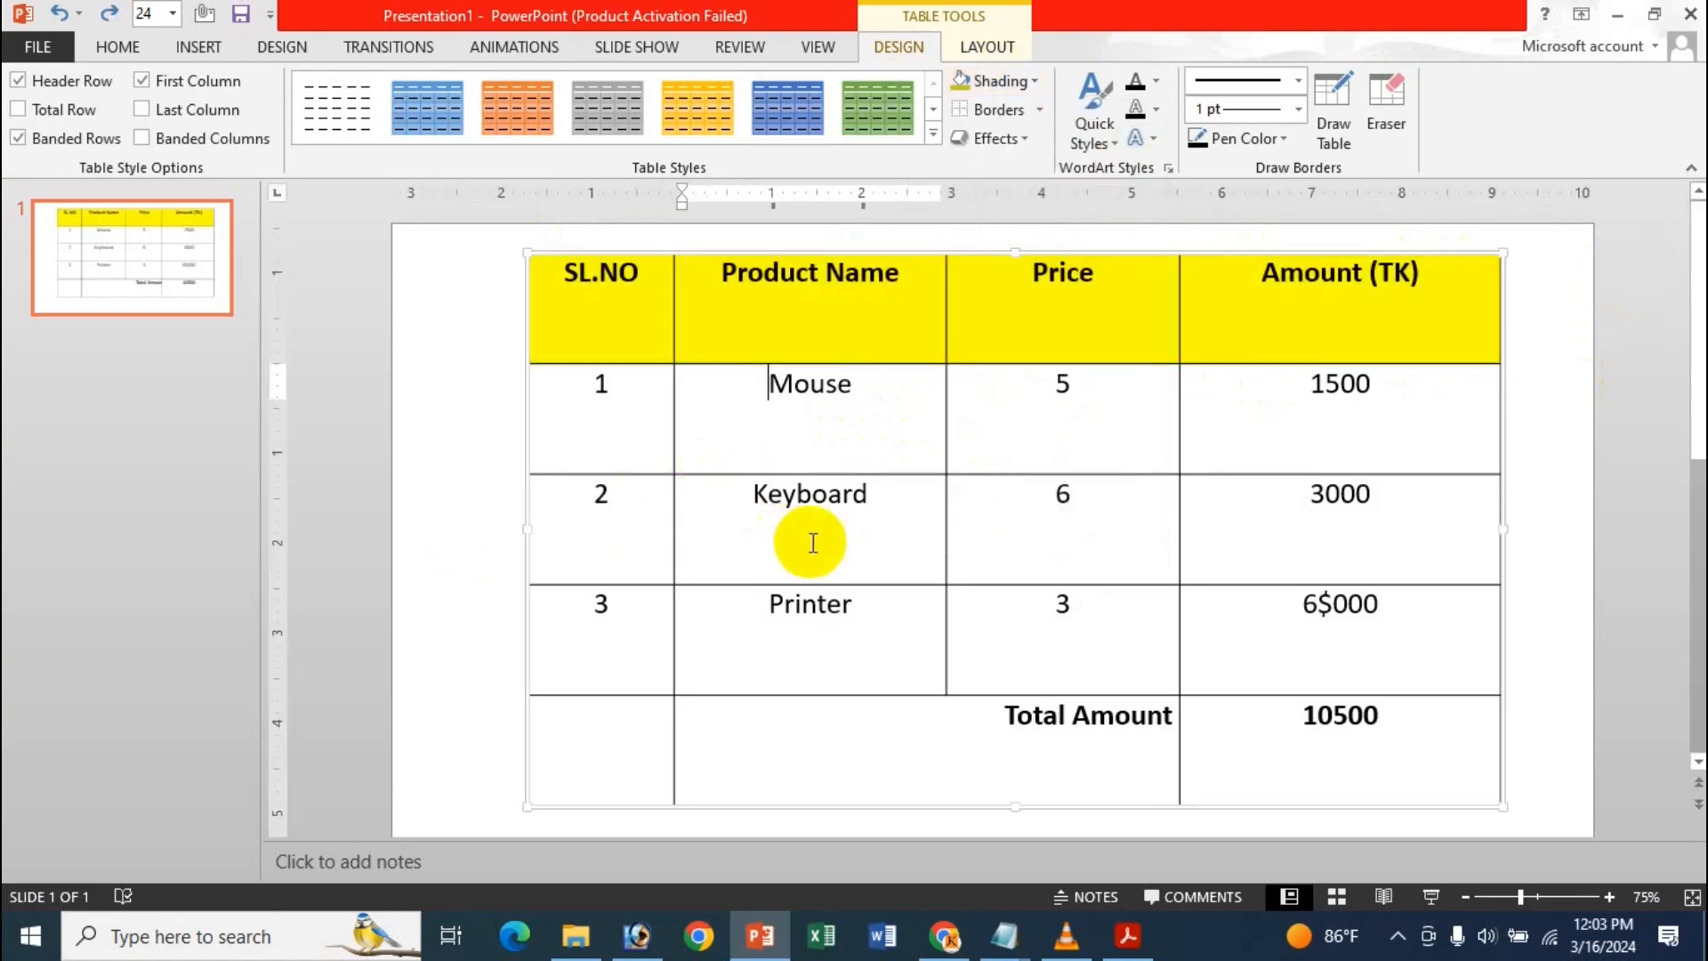
# Step: Fill the Total Amount label cell with a rainbow-coloured sky picture from the computer, choosing to work offline
pyautogui.click(892, 748)
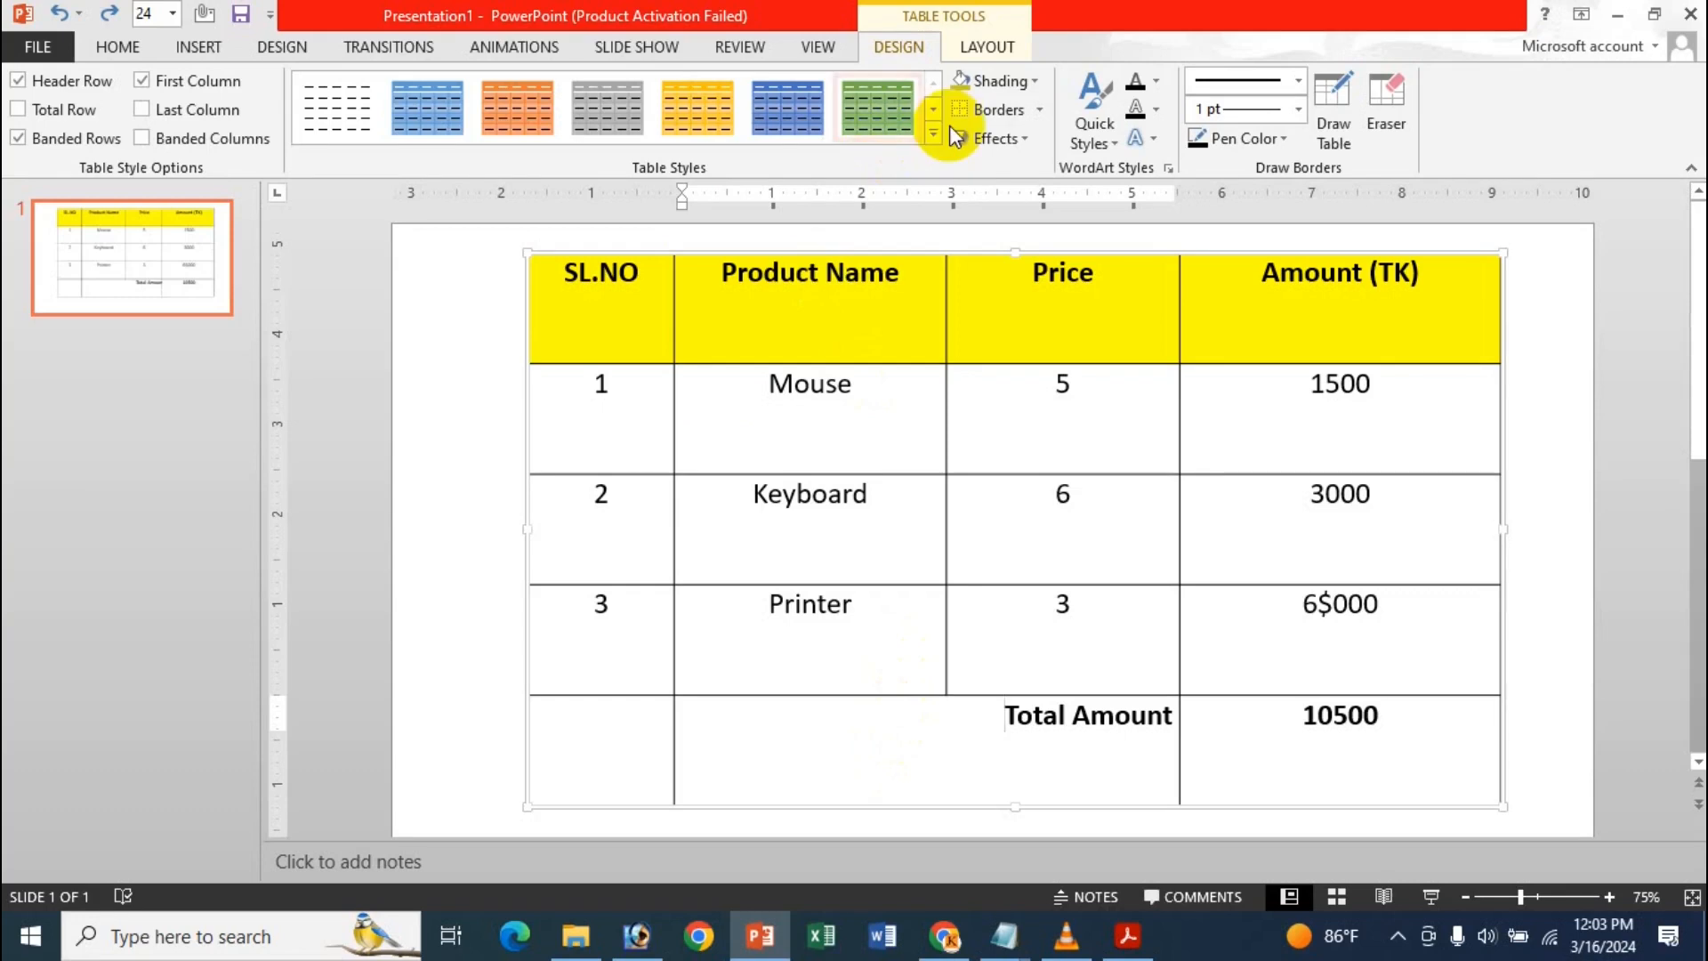
pyautogui.click(995, 82)
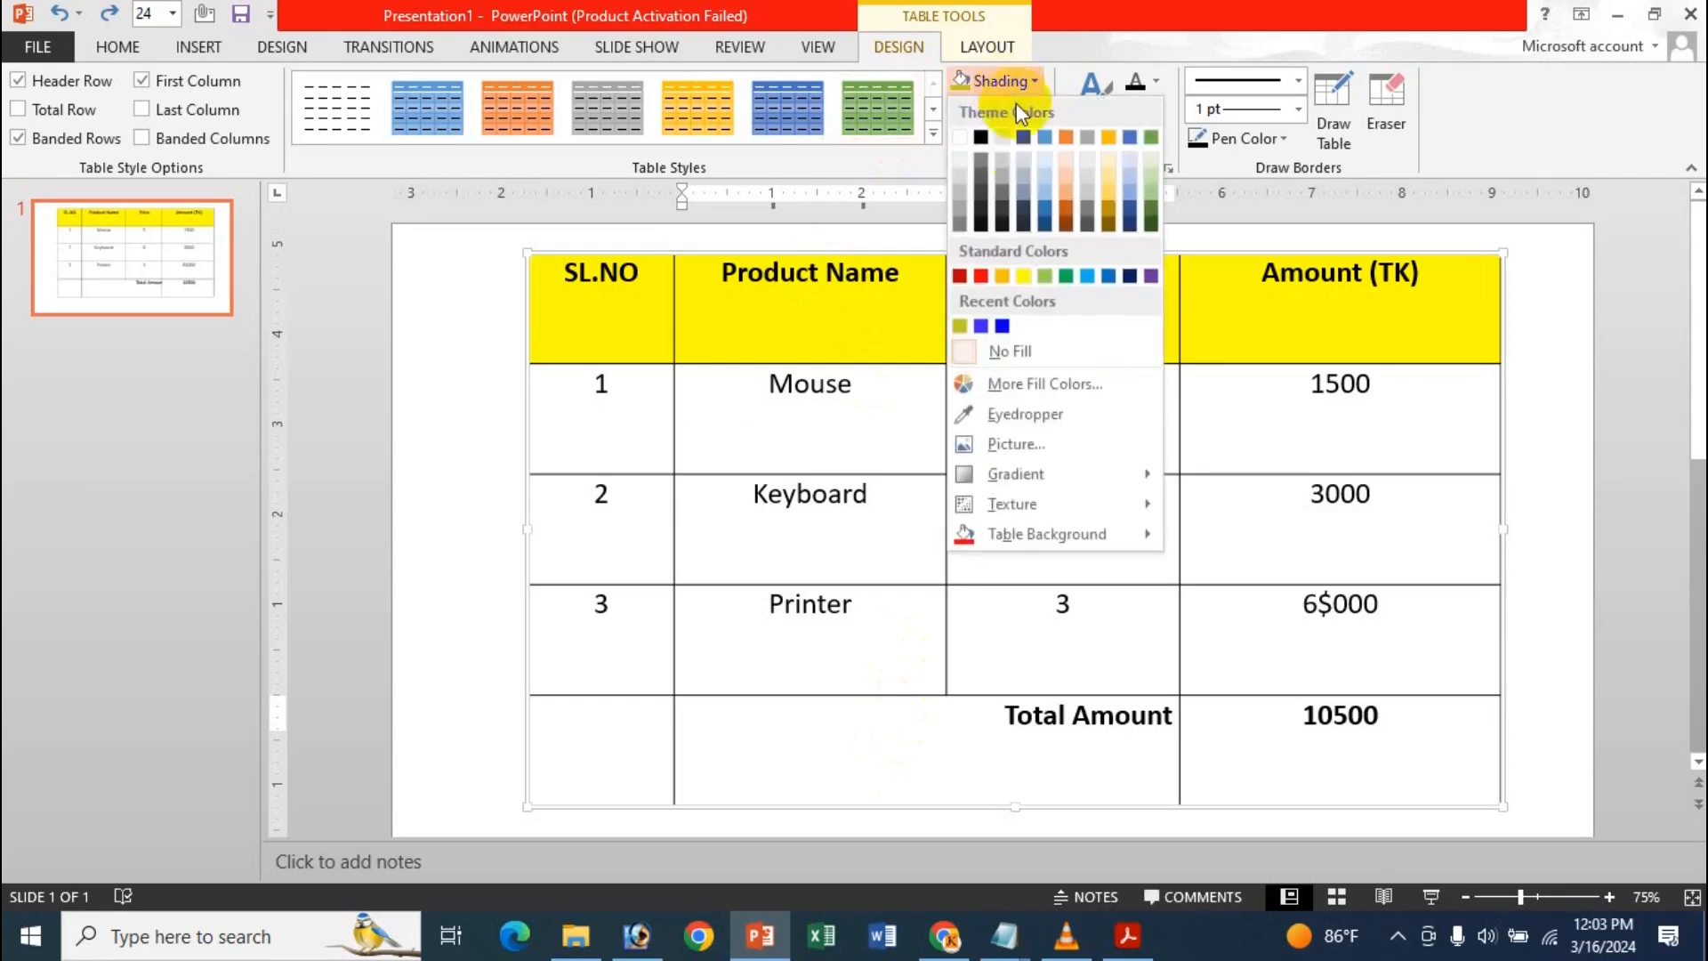
pyautogui.click(1057, 447)
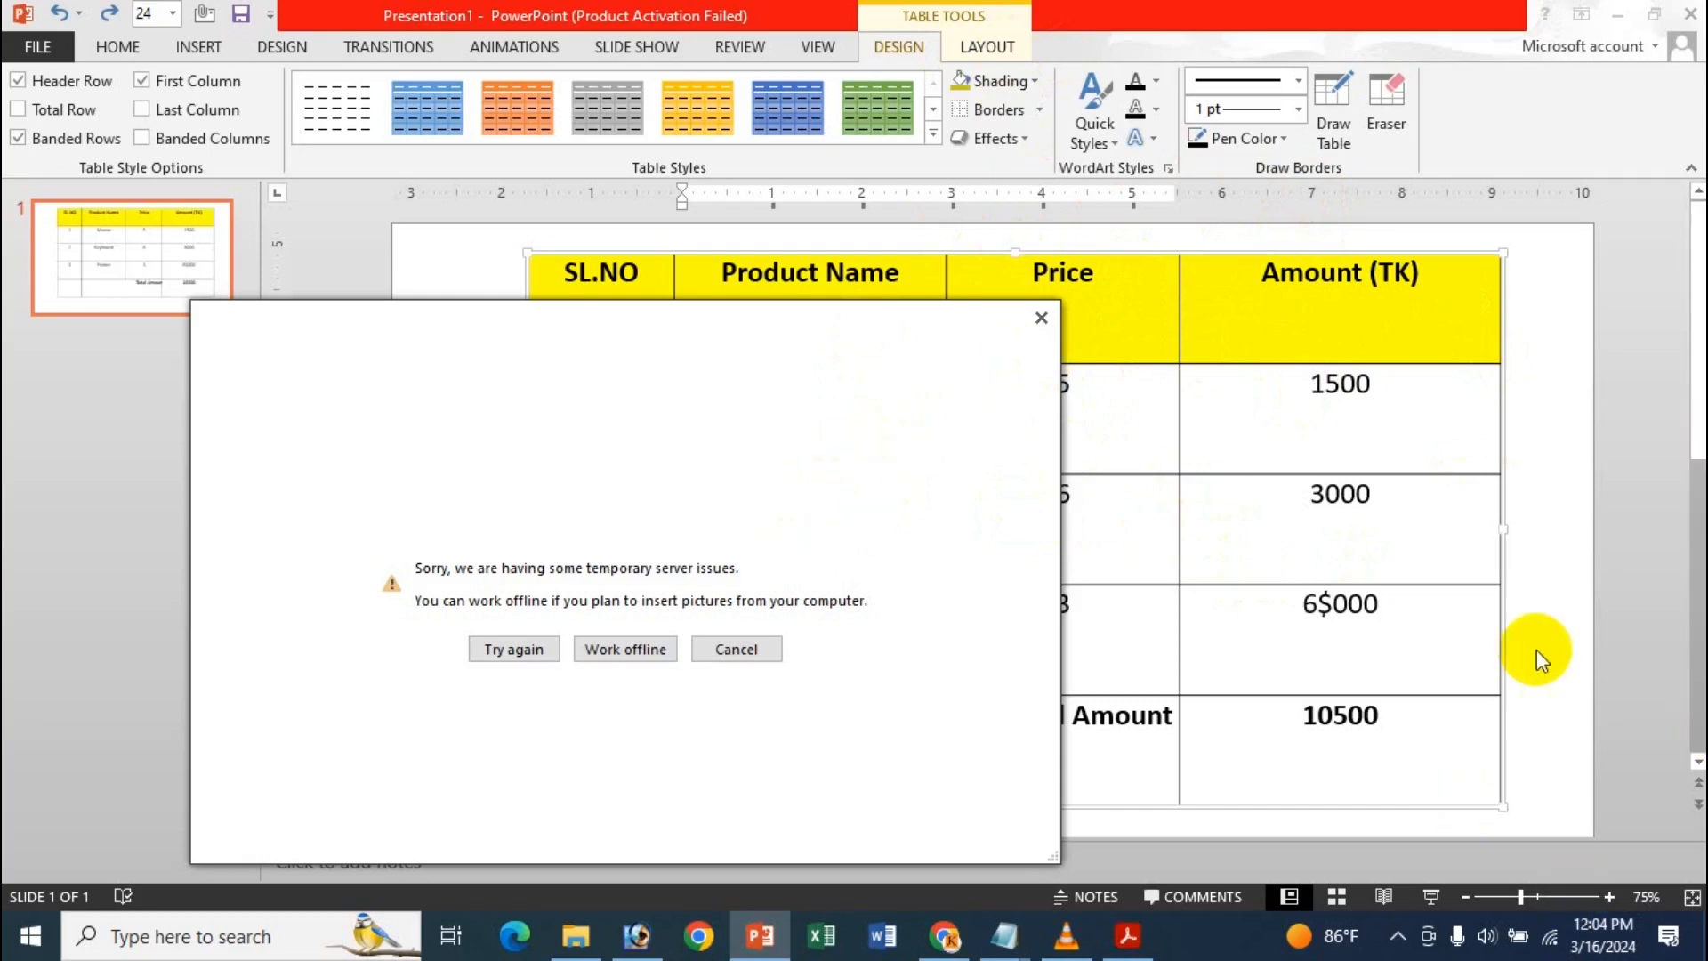
pyautogui.click(644, 654)
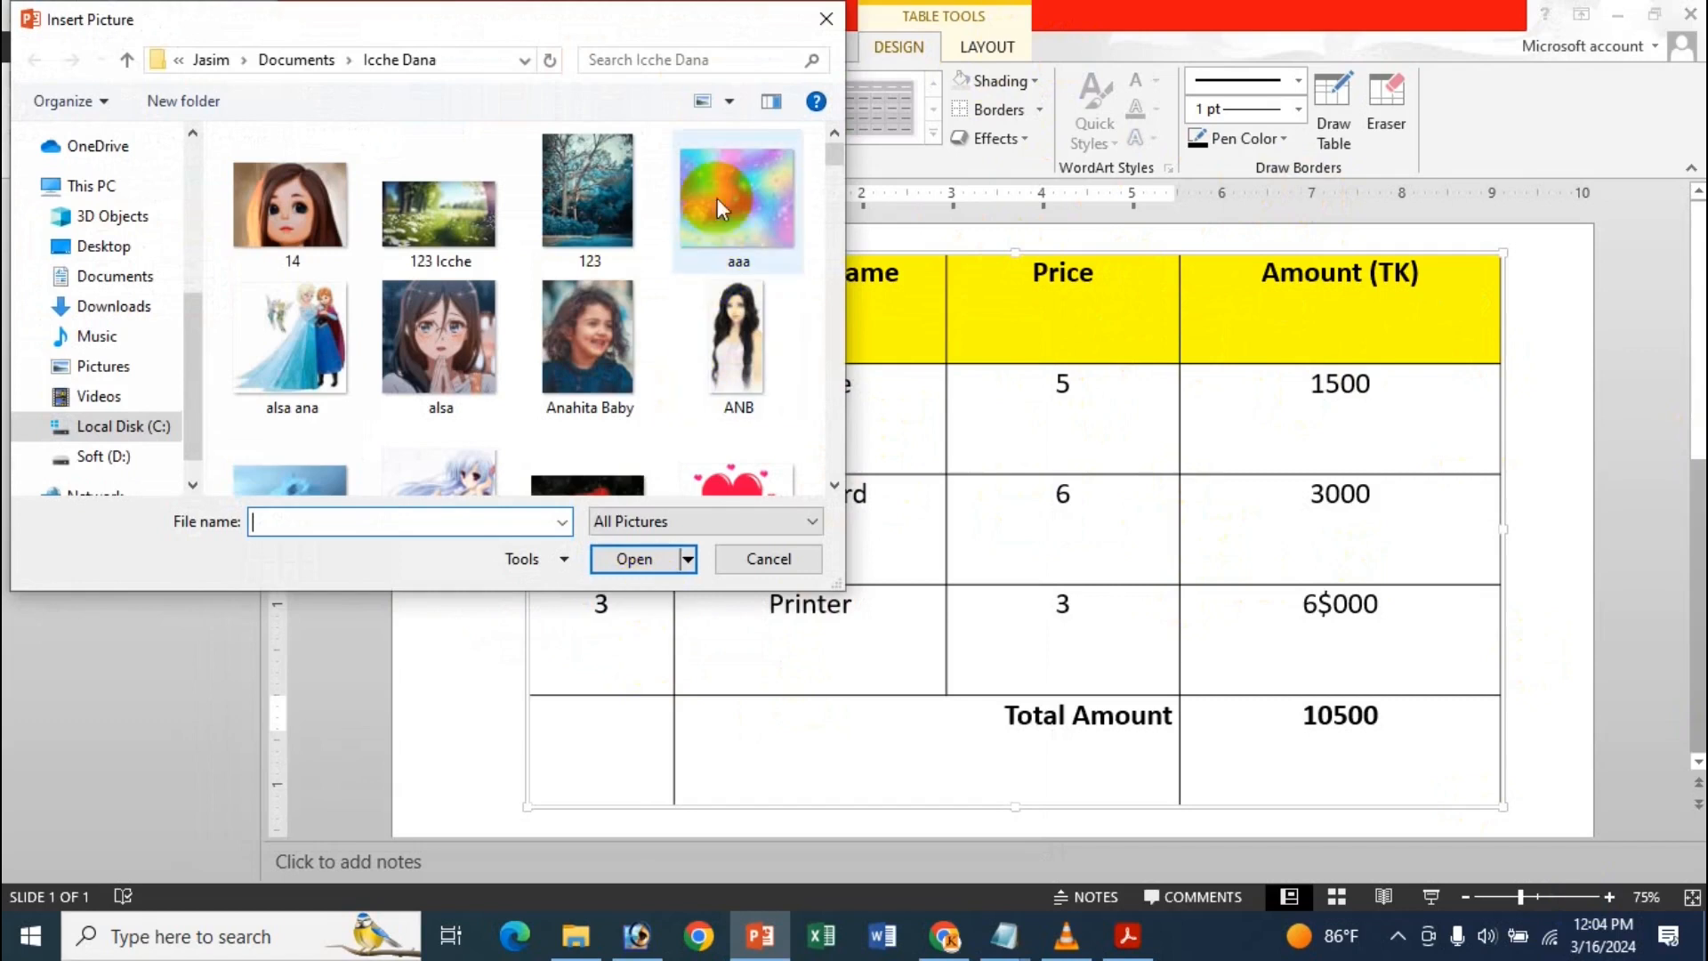
pyautogui.scroll(-5, 567, 414)
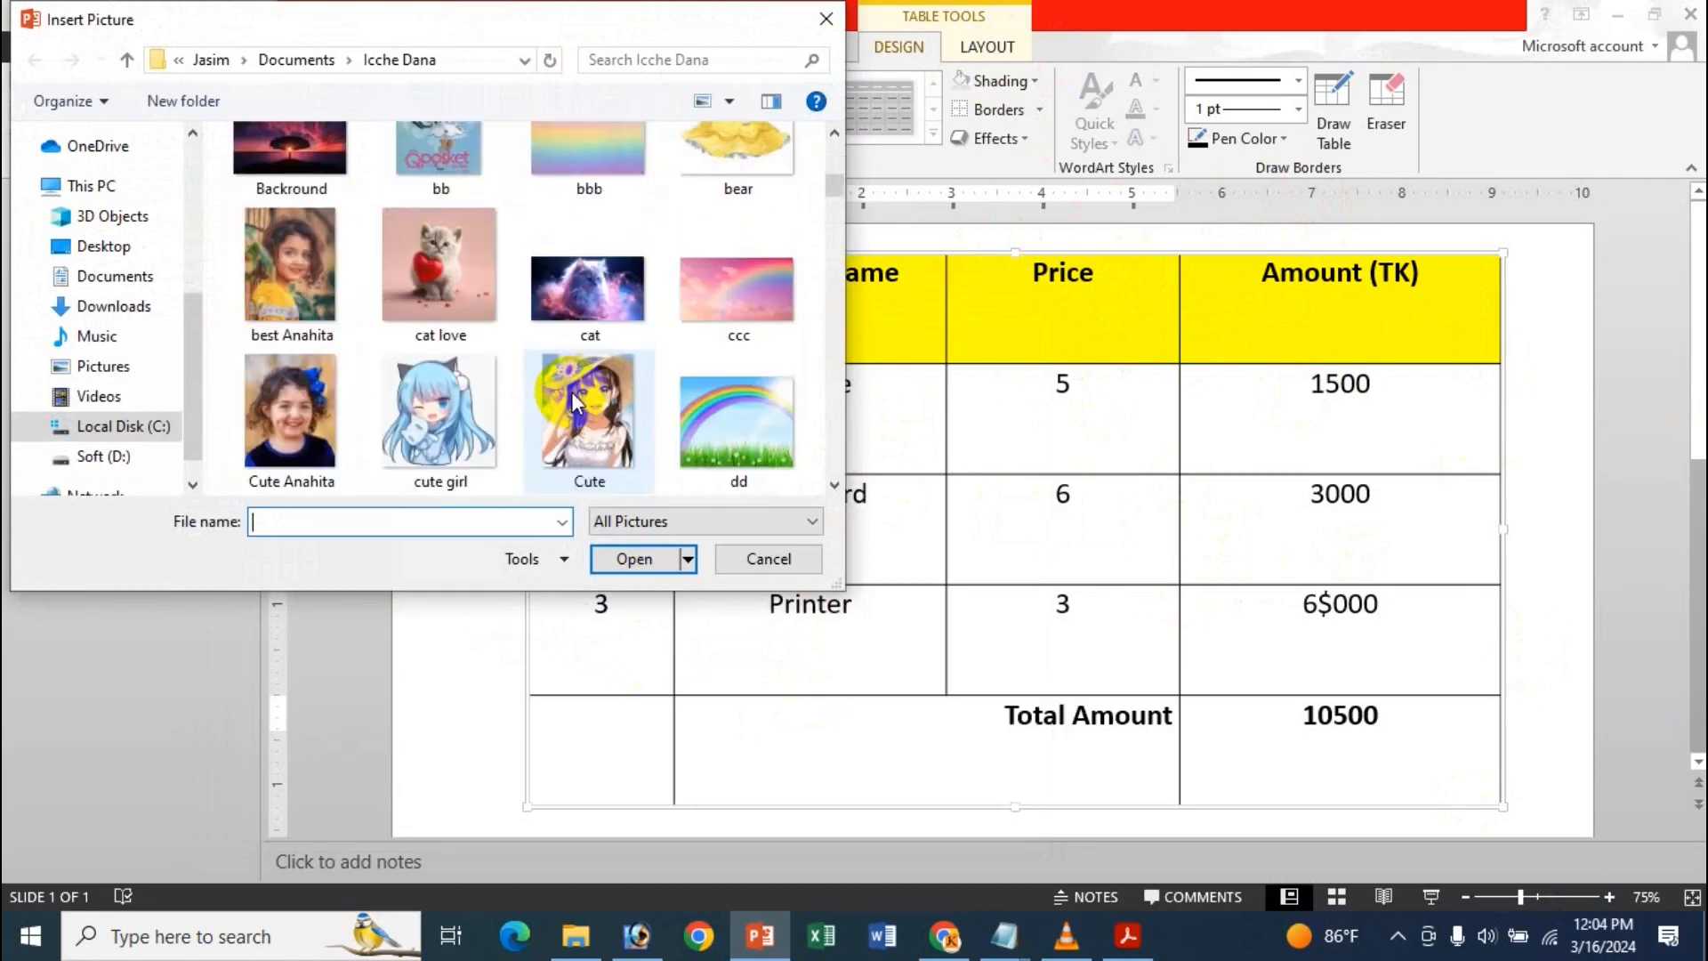
pyautogui.scroll(3, 574, 407)
pyautogui.scroll(-3, 574, 407)
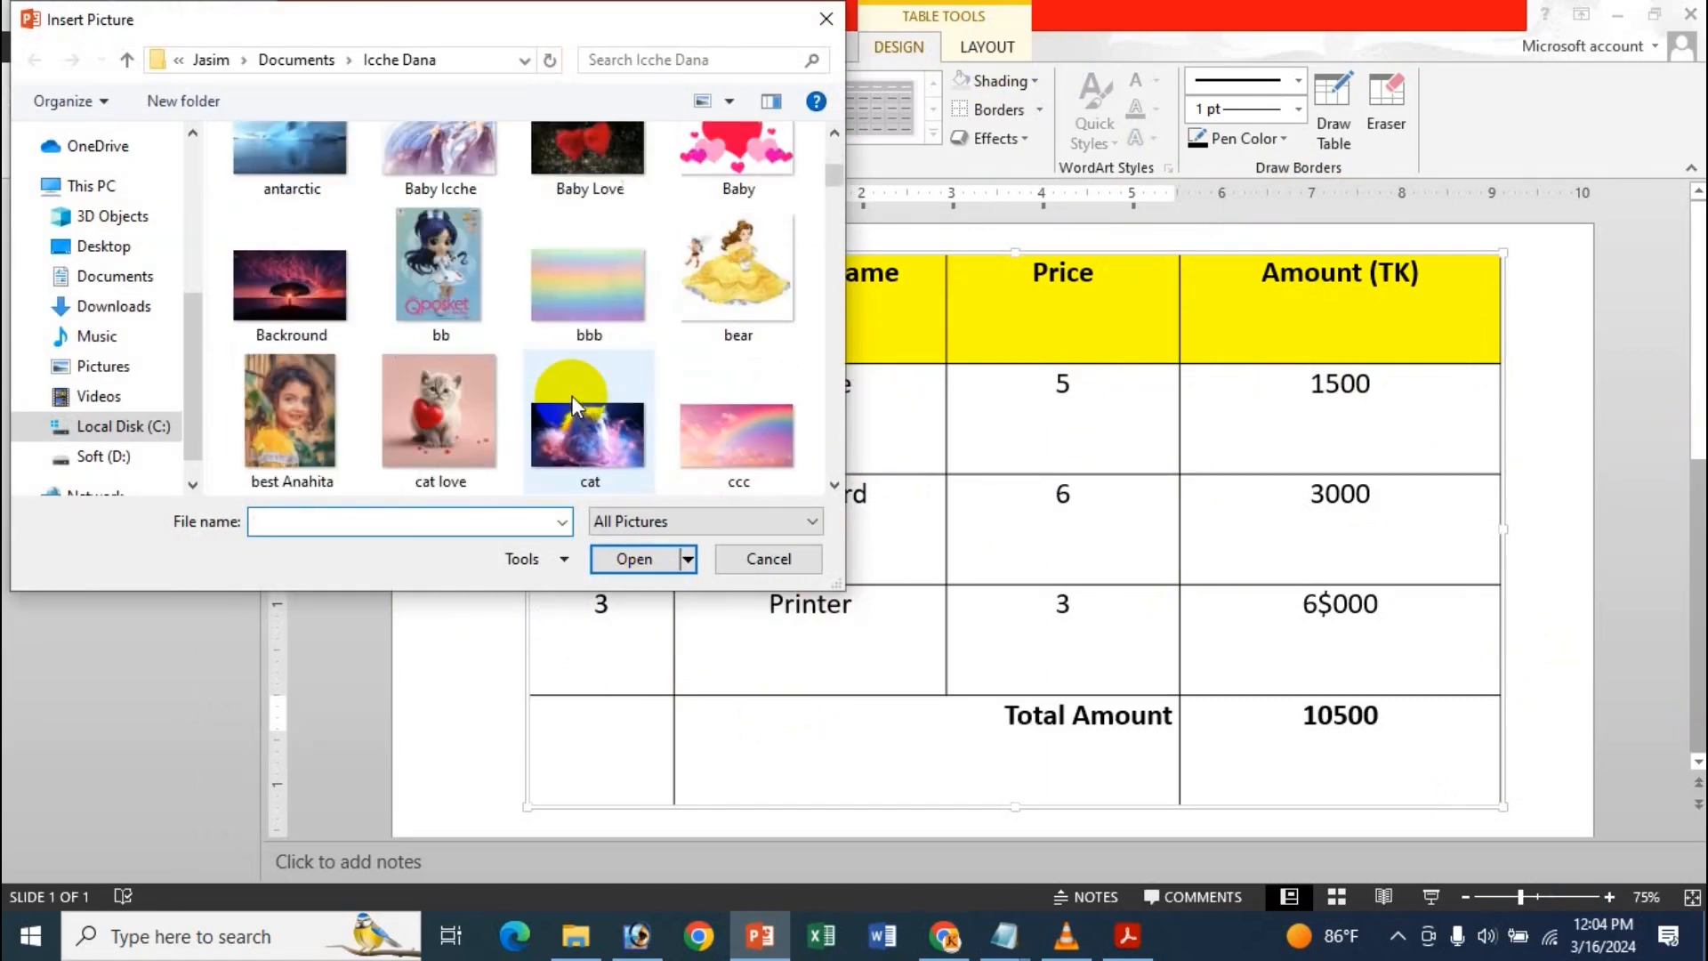
pyautogui.scroll(-2, 574, 407)
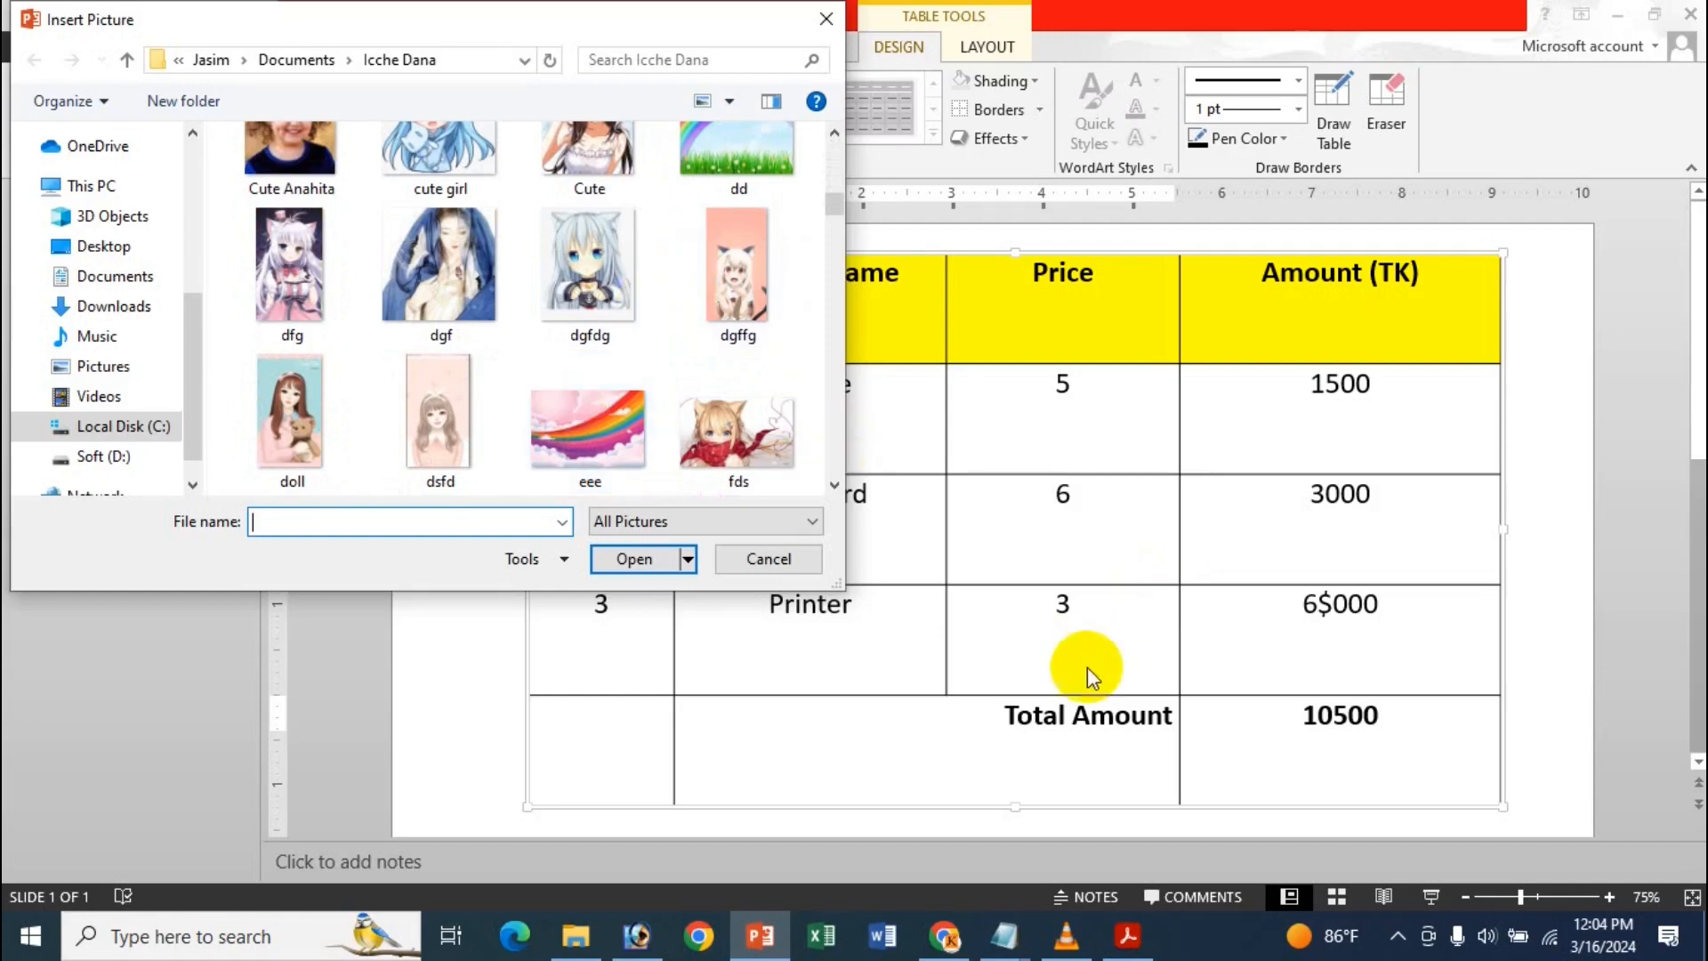
pyautogui.moveTo(834, 211); pyautogui.dragTo(842, 354)
pyautogui.click(625, 446)
pyautogui.click(632, 558)
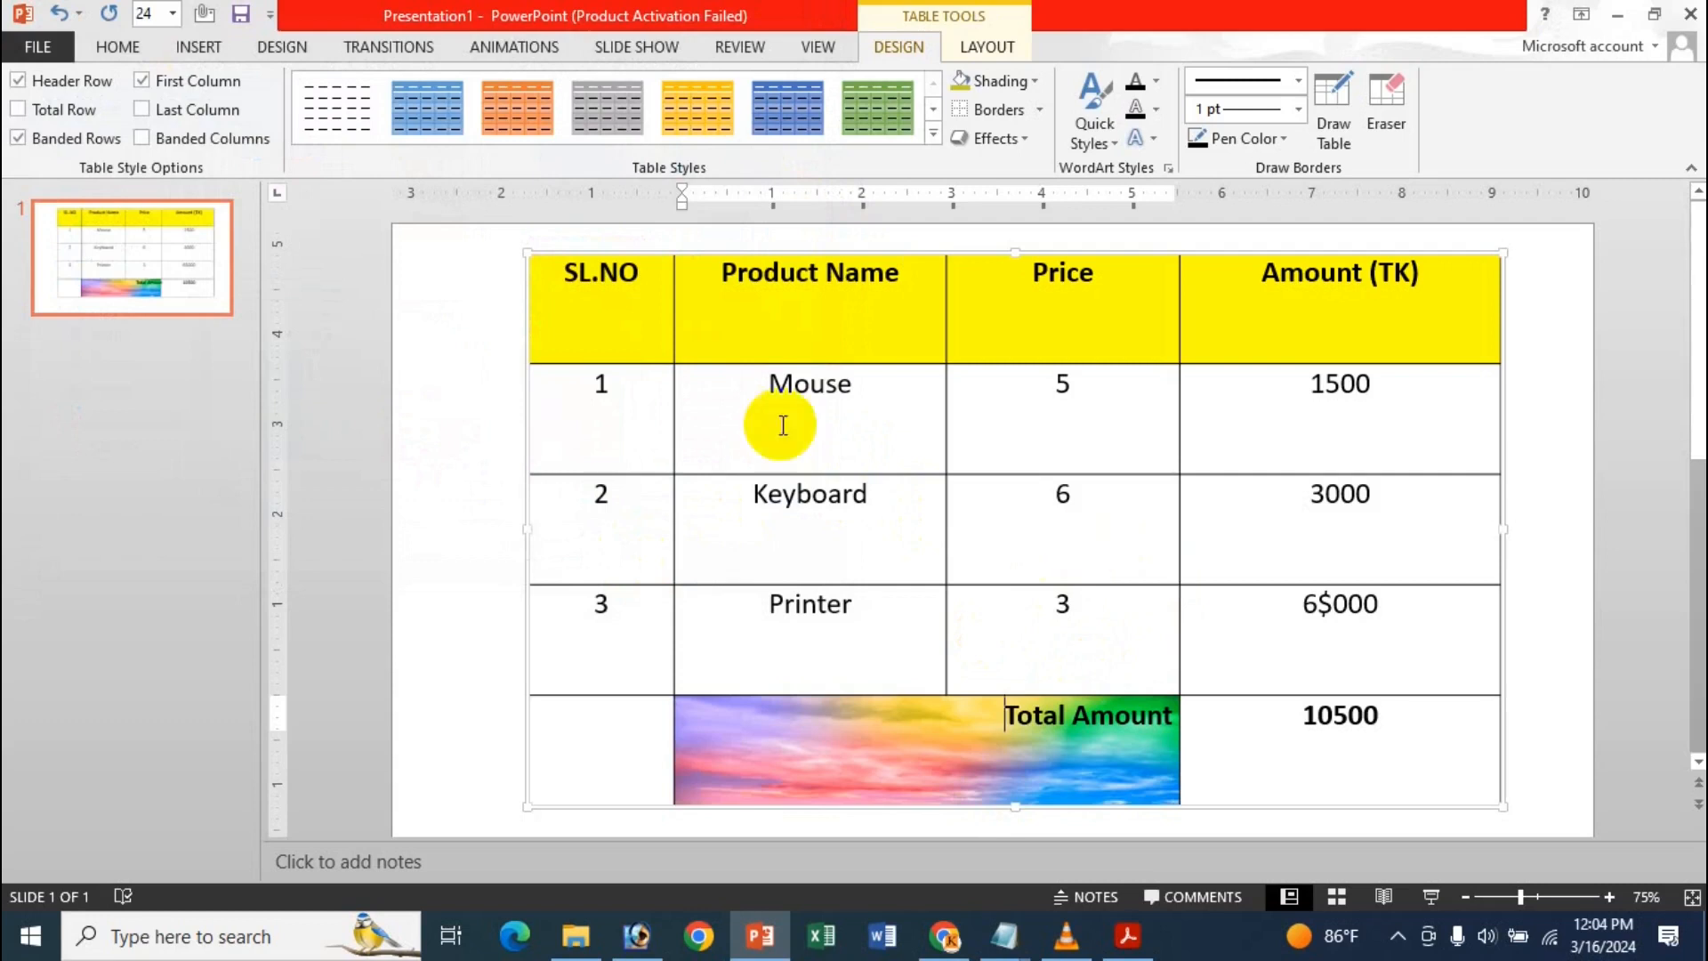
# Step: Shade the SL.NO column cells below the header with a bright blue from the standard colour palette
pyautogui.click(1001, 81)
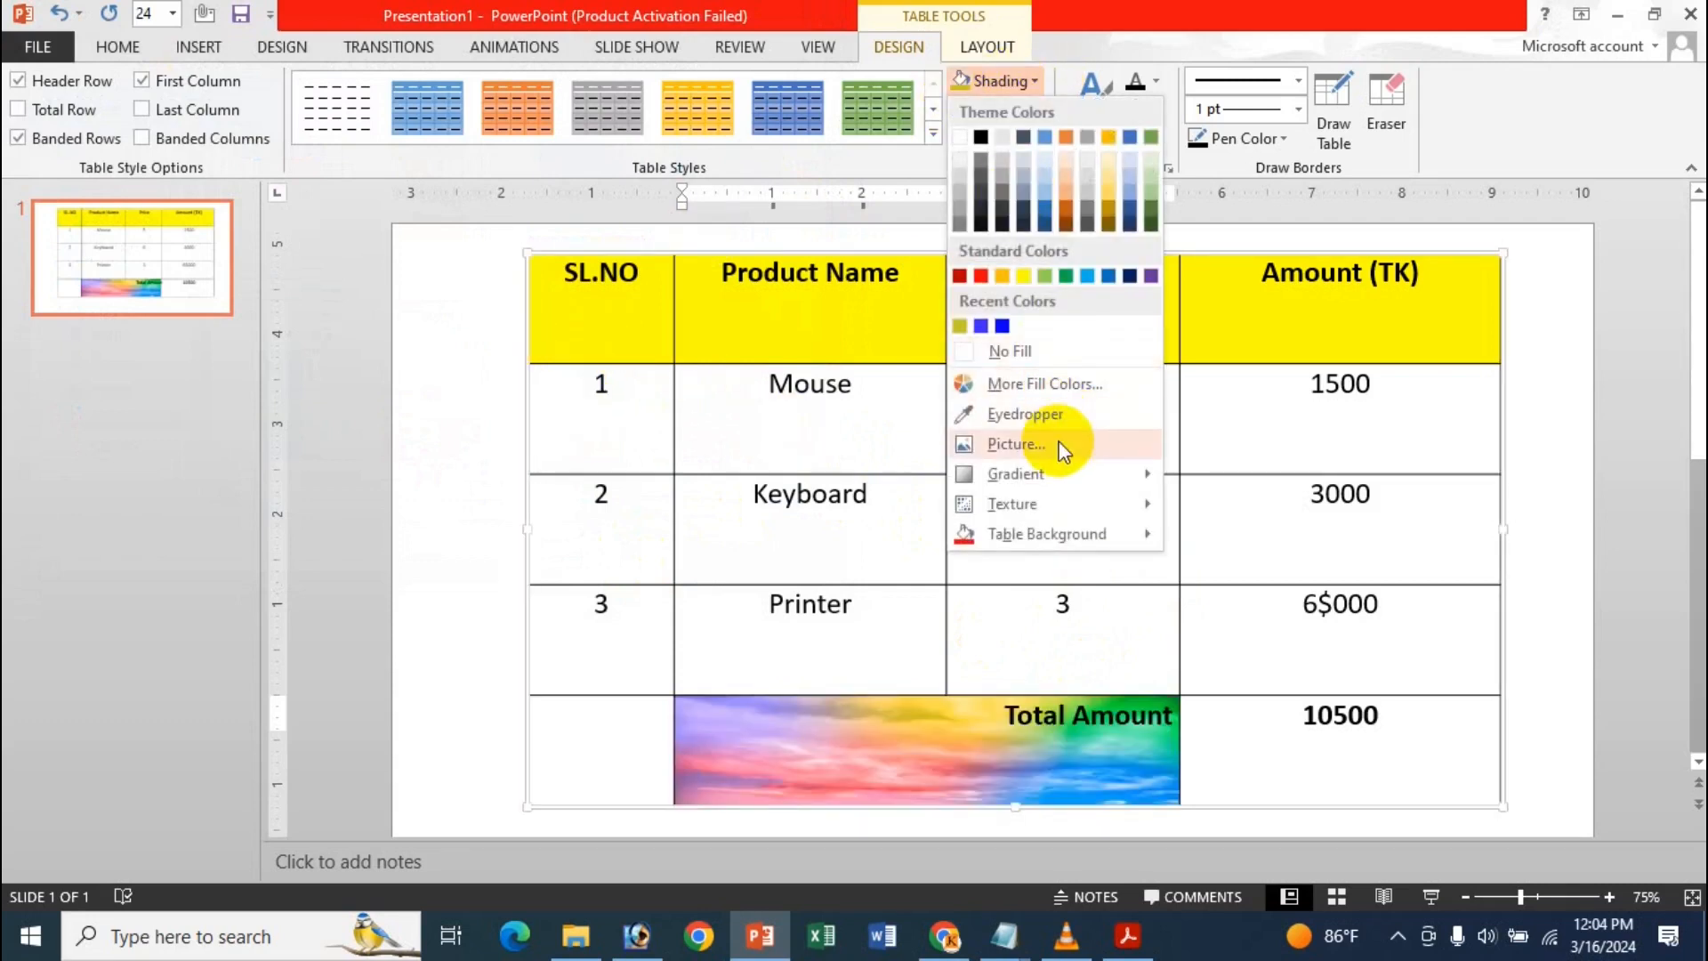
pyautogui.click(574, 385)
pyautogui.moveTo(572, 386)
pyautogui.mouseDown()
pyautogui.moveTo(639, 608)
pyautogui.moveTo(617, 748)
pyautogui.mouseUp()
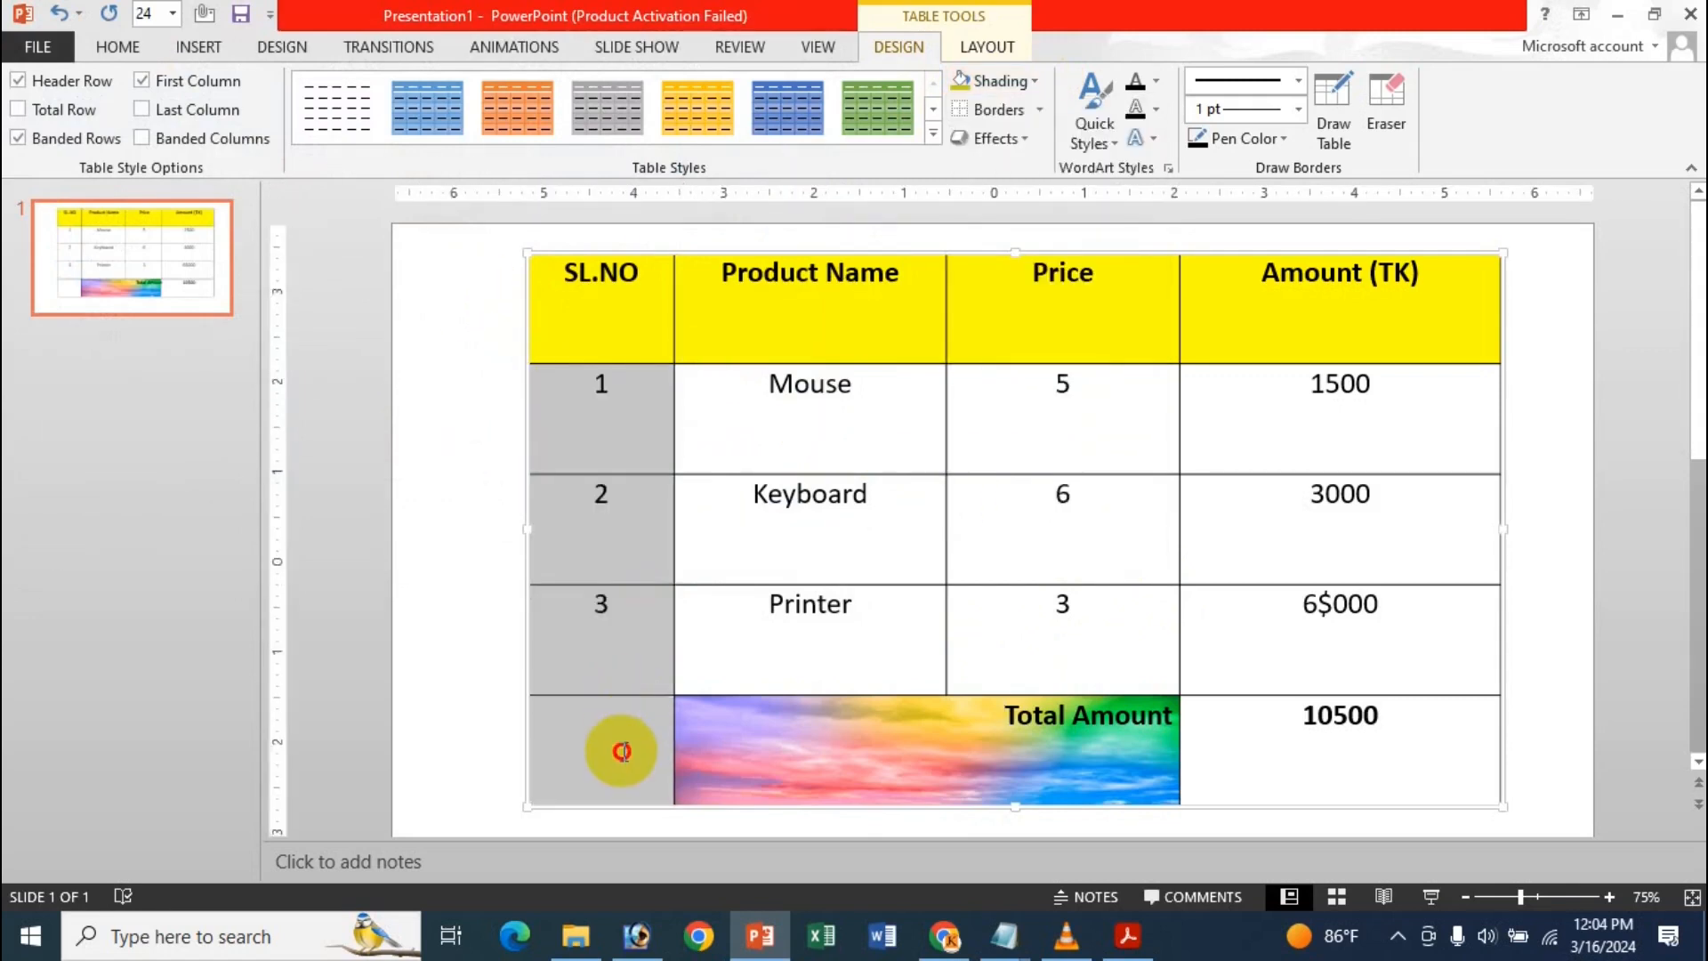
pyautogui.click(999, 80)
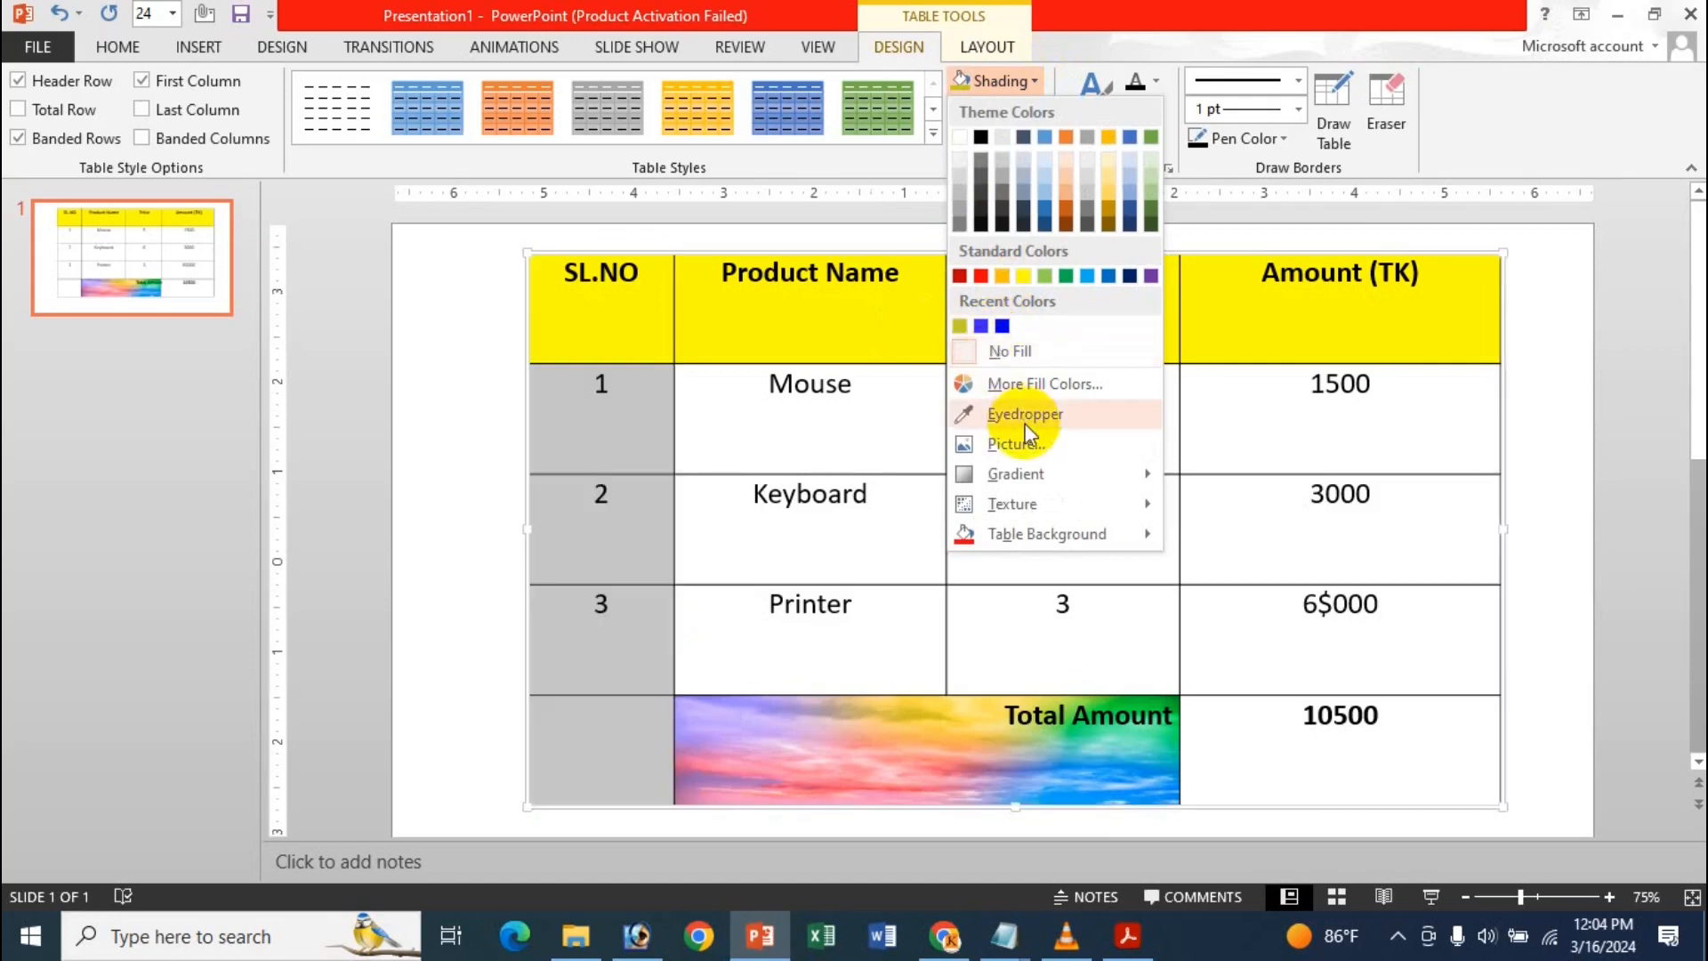
pyautogui.click(1045, 386)
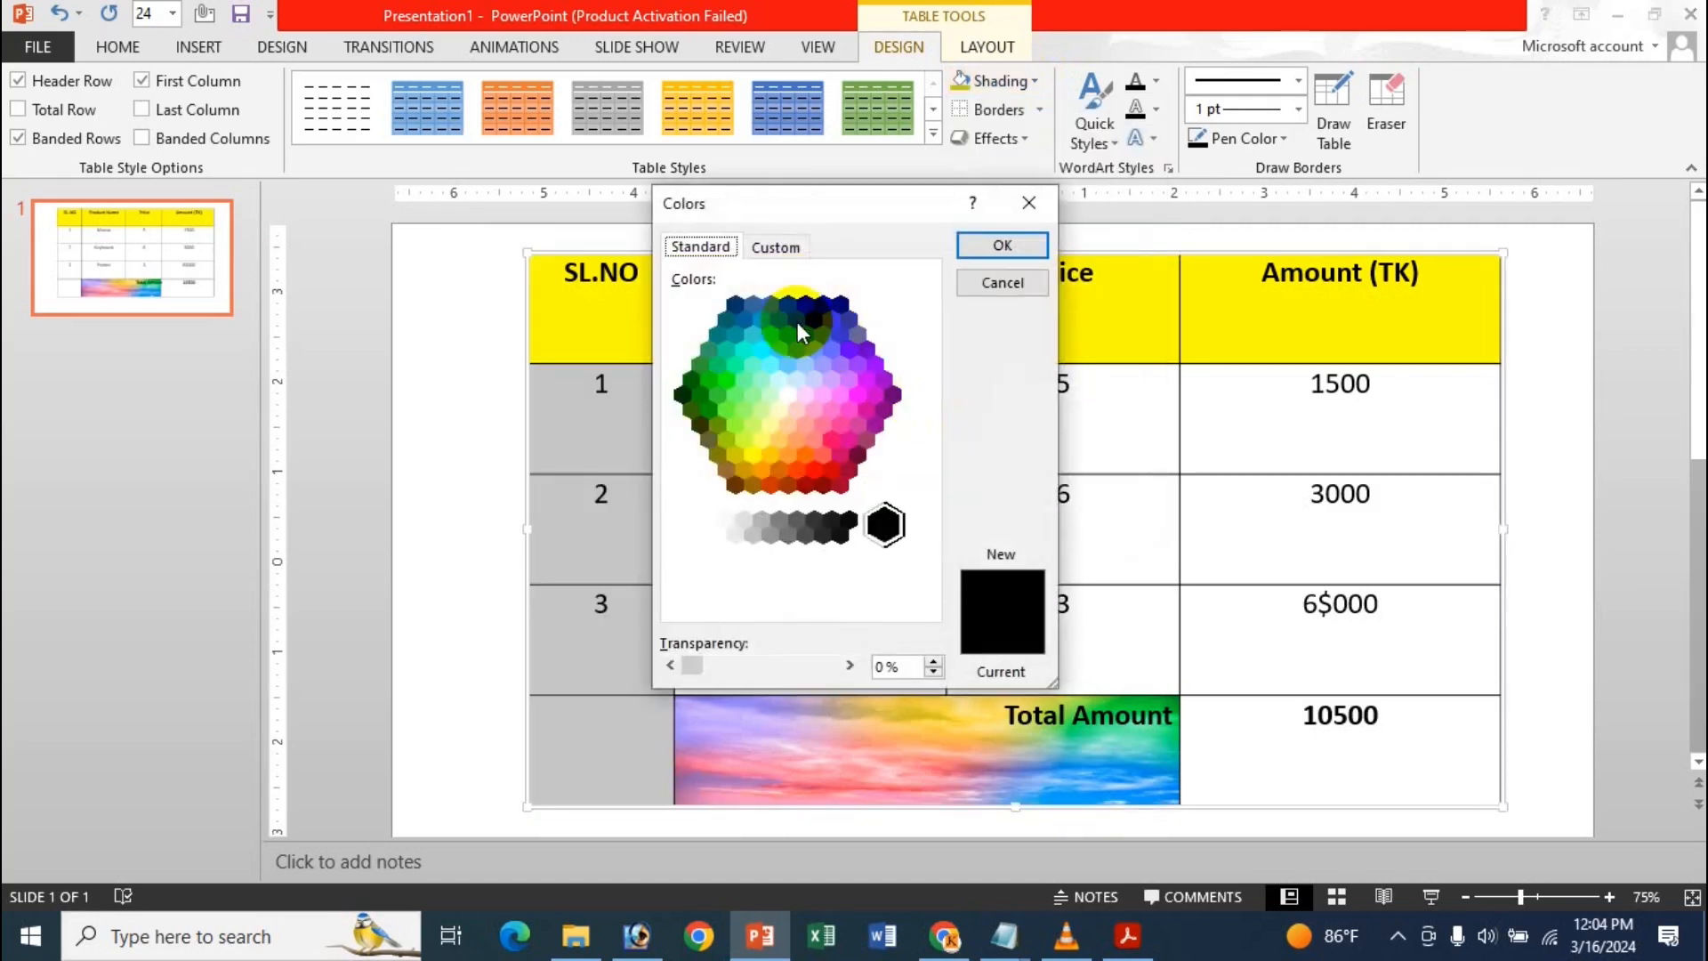
pyautogui.click(815, 319)
pyautogui.click(1011, 245)
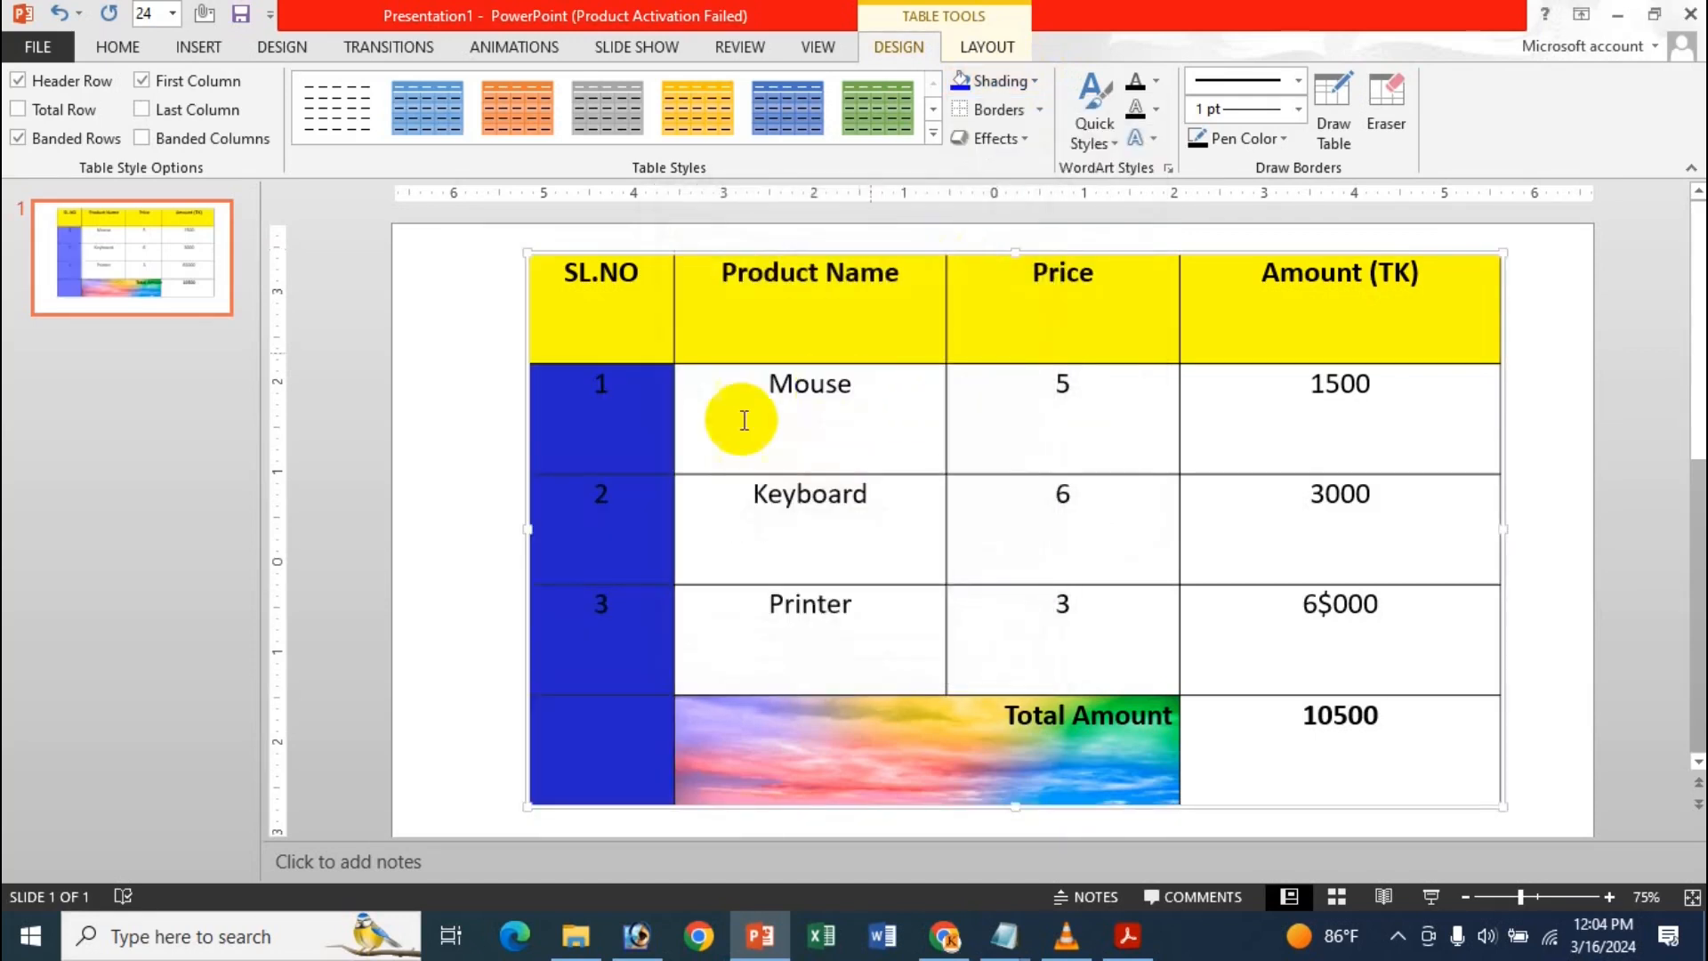
# Step: Apply the from-centre dark variation gradient to the blue SL.NO column cells
pyautogui.click(1006, 89)
pyautogui.moveTo(1077, 477)
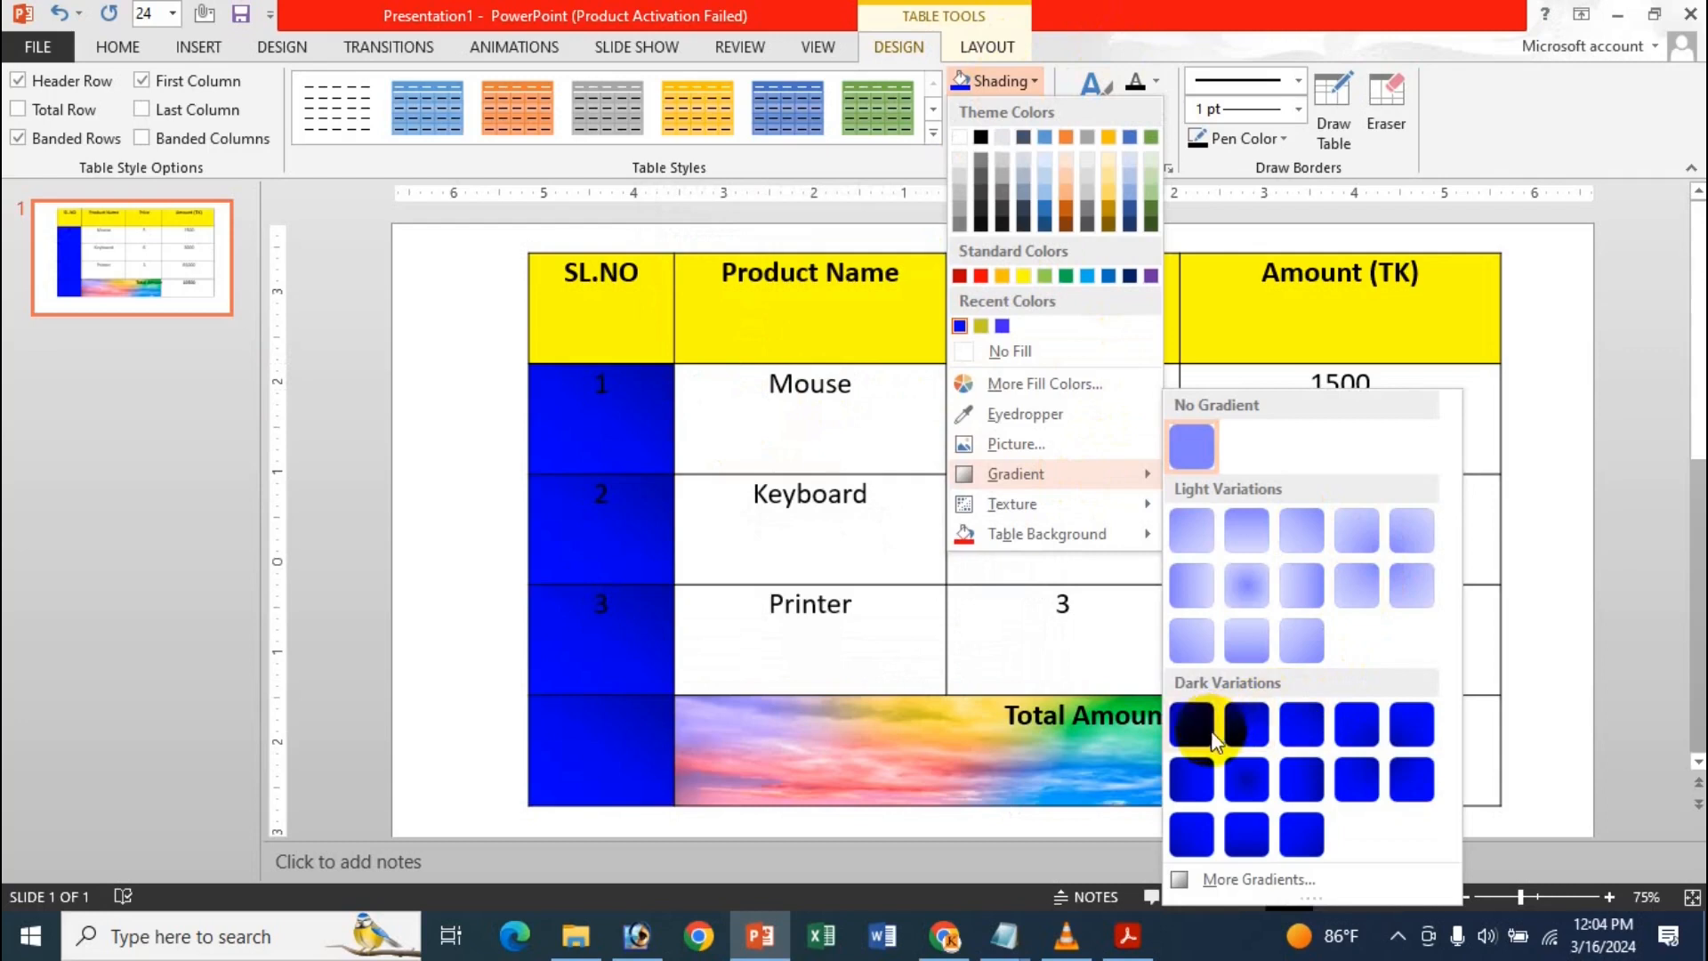
pyautogui.click(1236, 783)
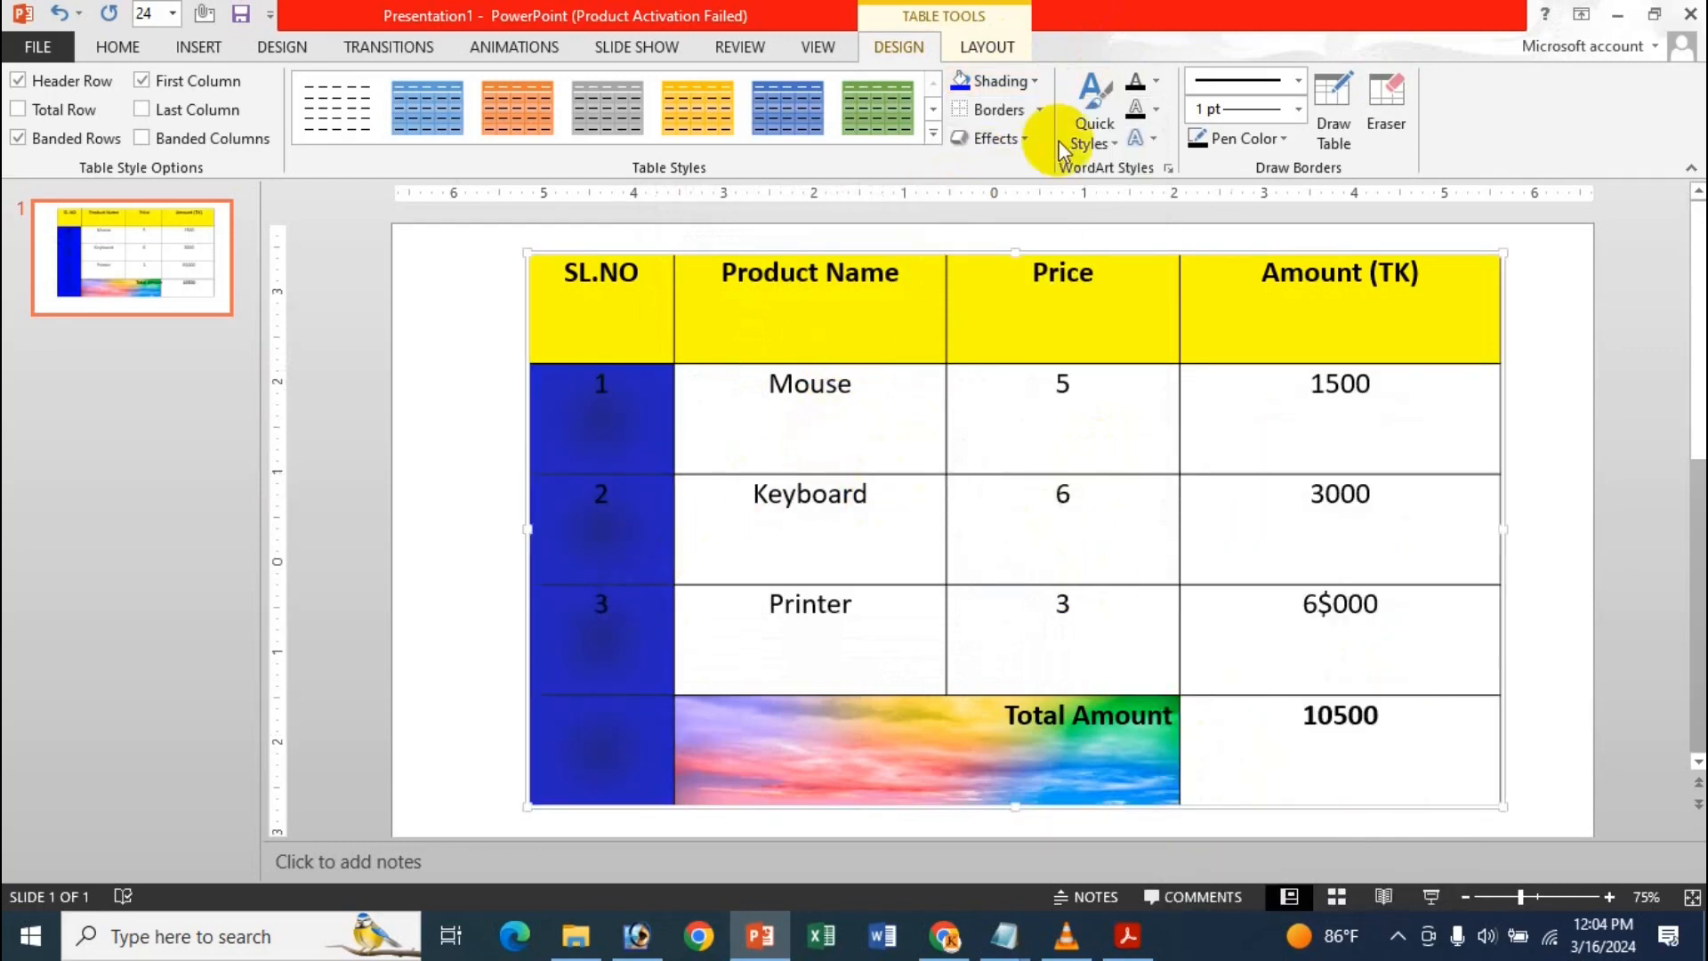
pyautogui.click(996, 80)
pyautogui.moveTo(1046, 500)
pyautogui.click(804, 411)
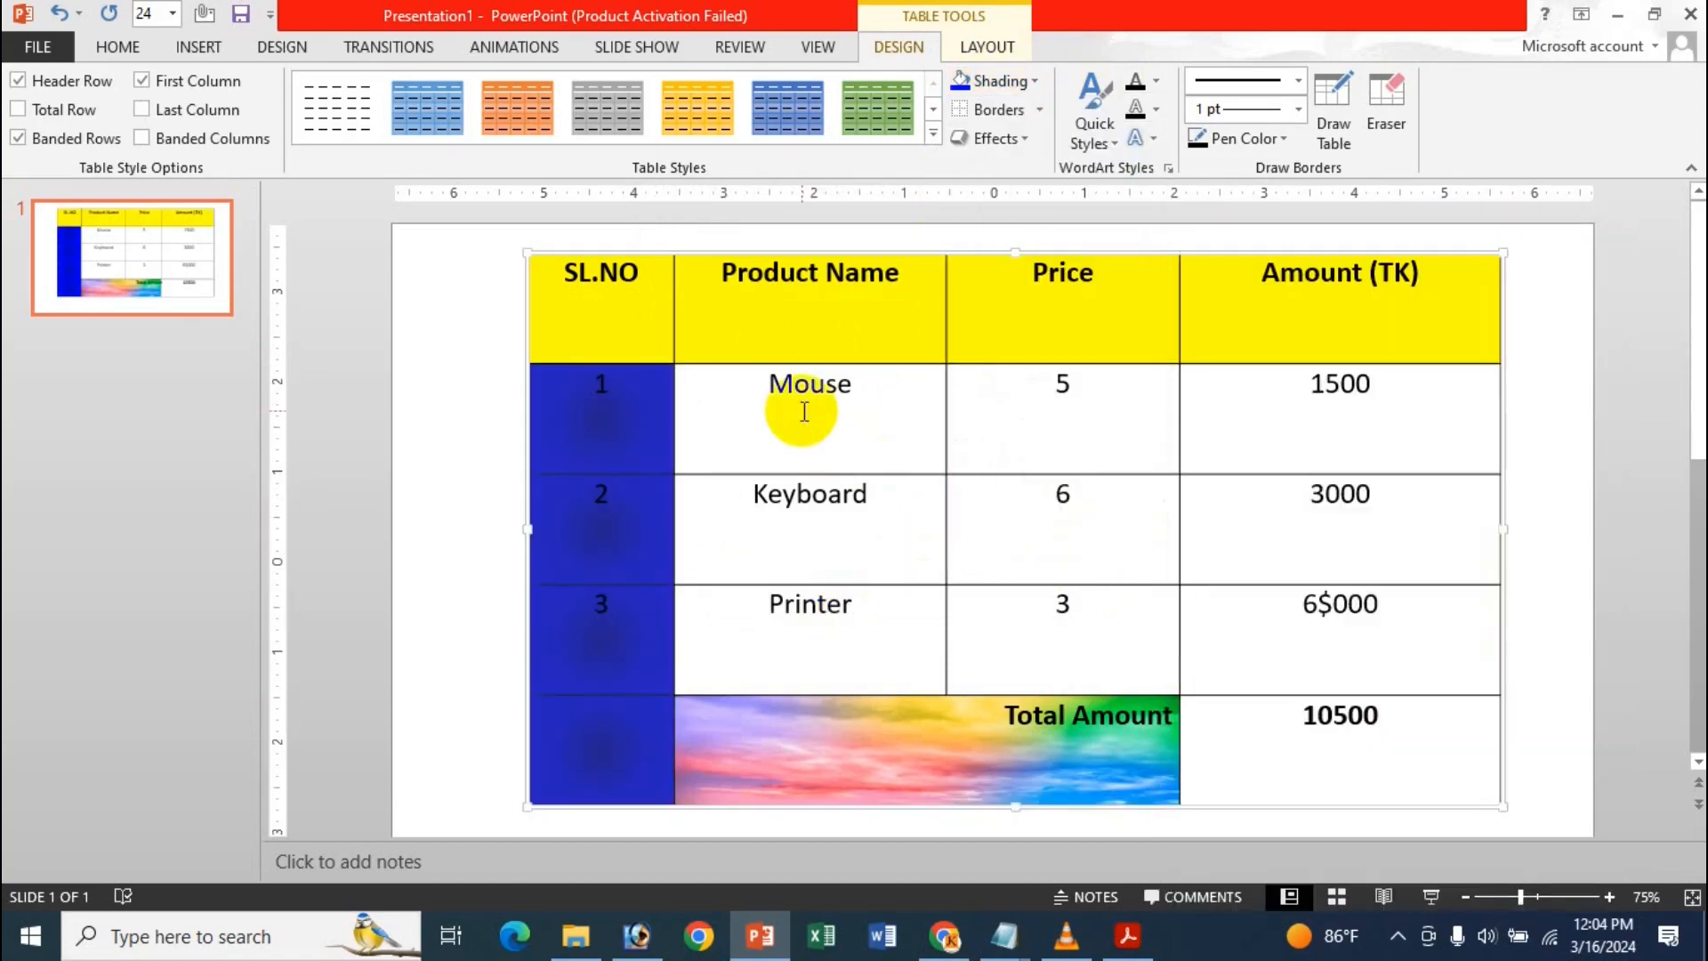
# Step: Fill the Amount (TK) column cells below the header with the mottled light blue and pink texture
pyautogui.moveTo(1246, 419); pyautogui.dragTo(1347, 756)
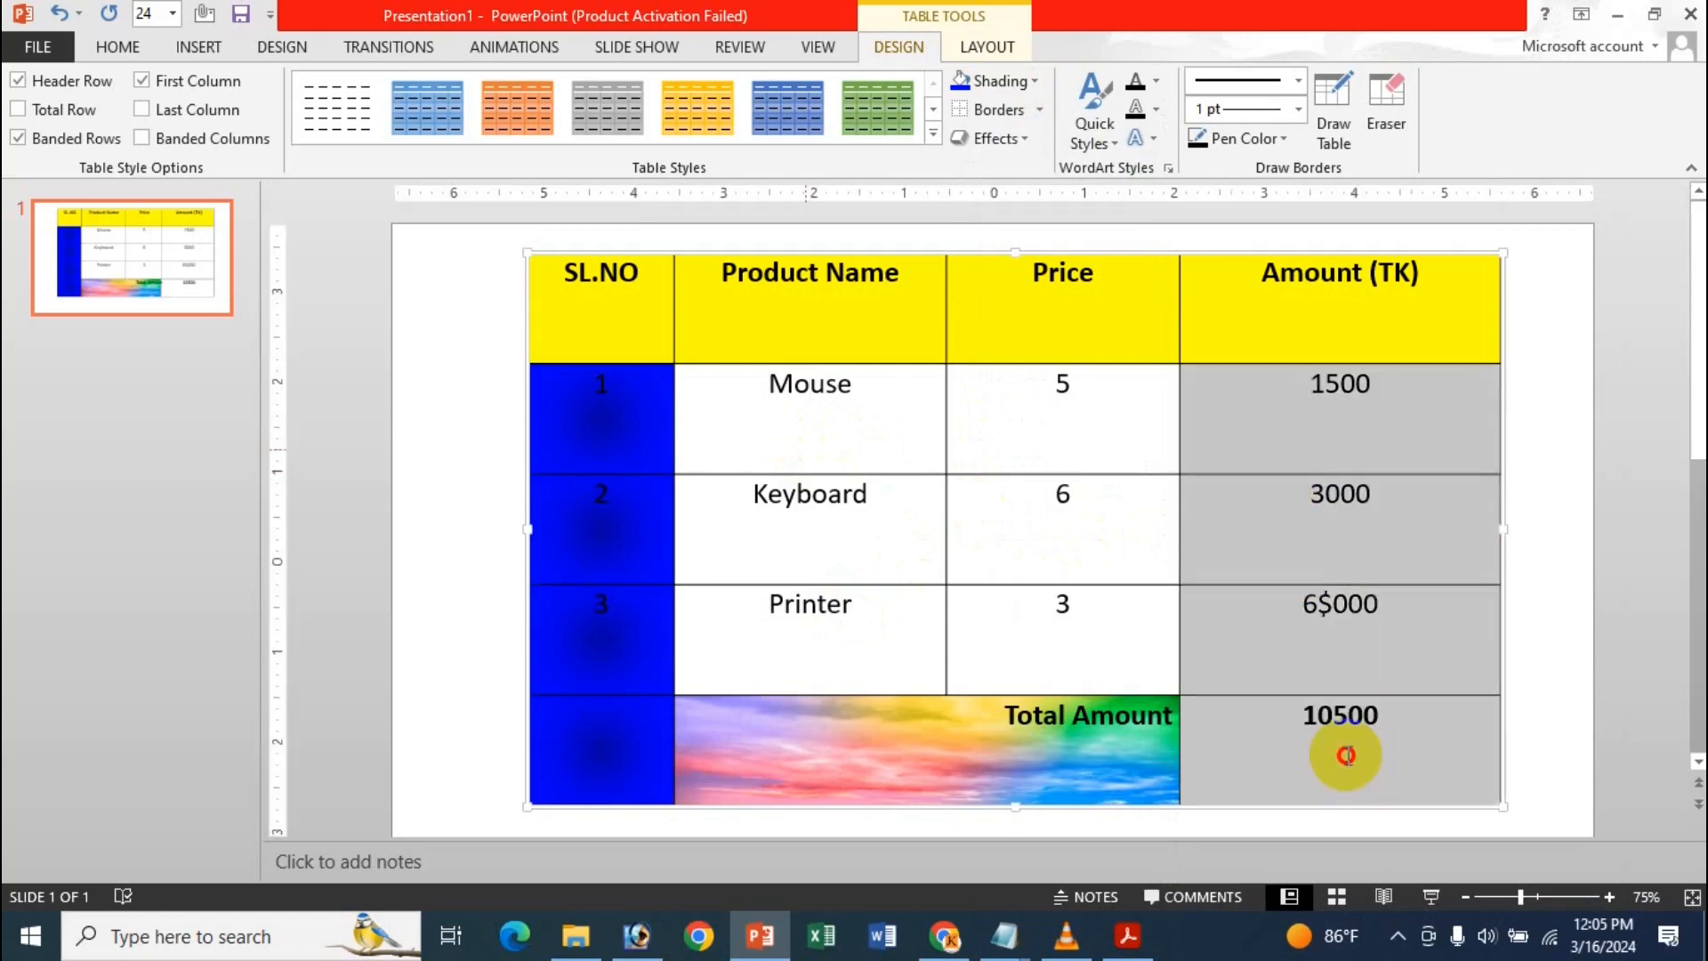
pyautogui.click(998, 87)
pyautogui.moveTo(1050, 504)
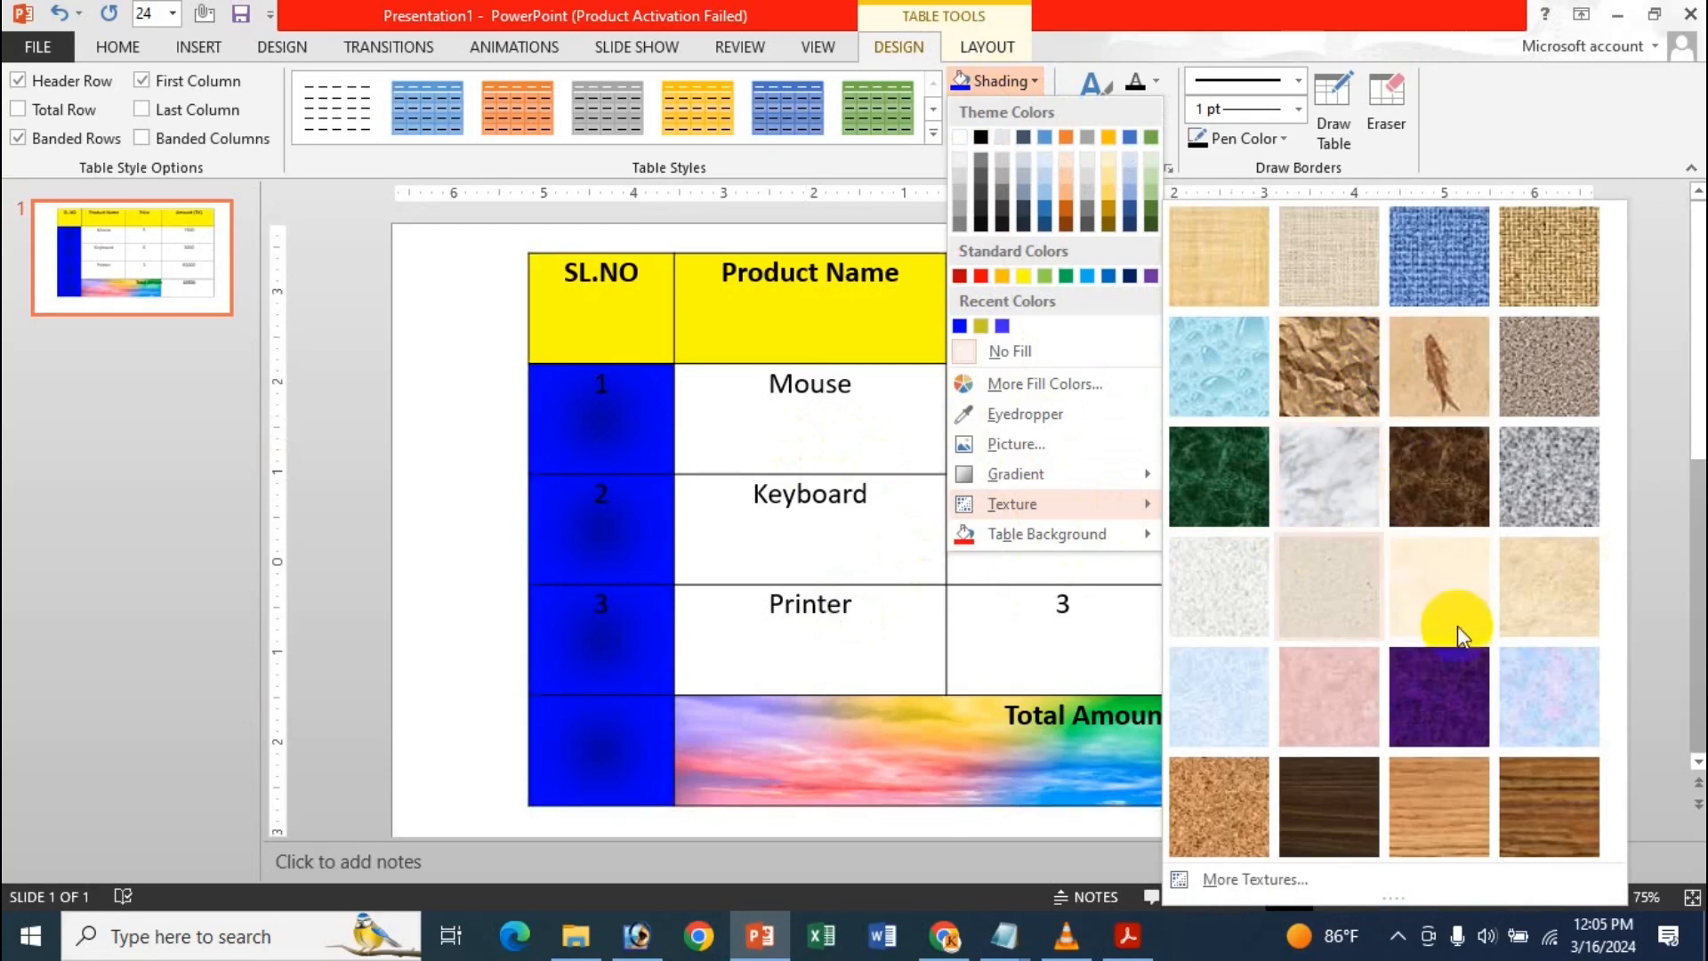
pyautogui.click(1552, 692)
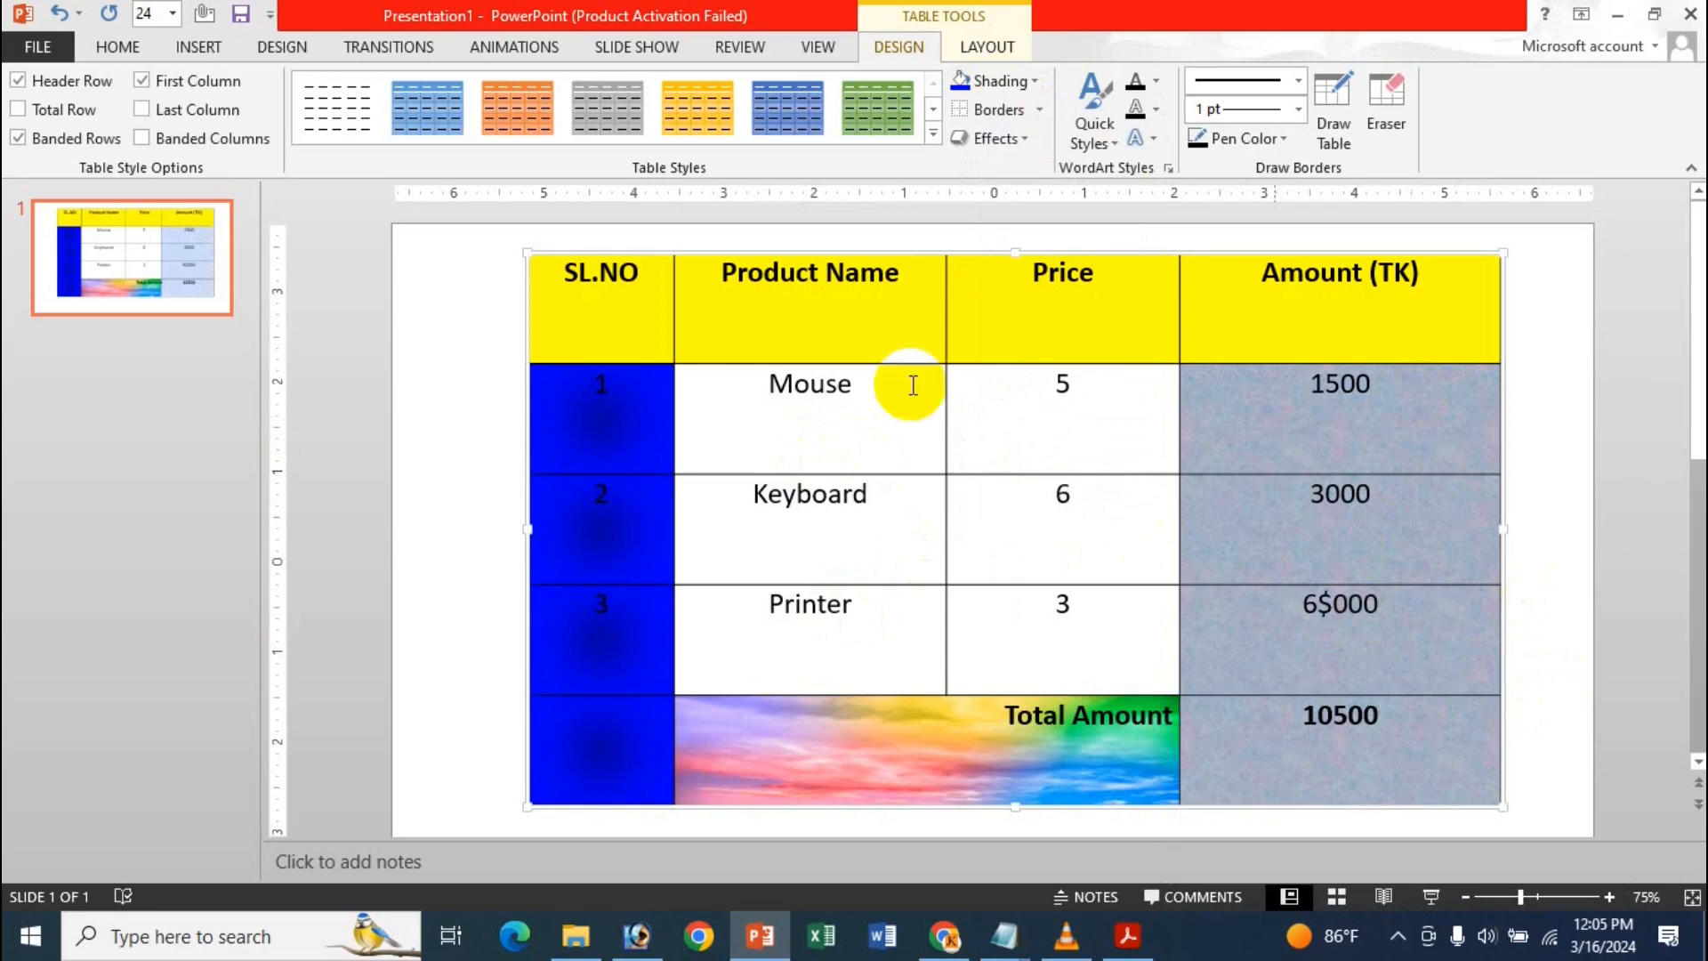
# Step: Fill the product table's background with red from the standard colours
pyautogui.click(887, 403)
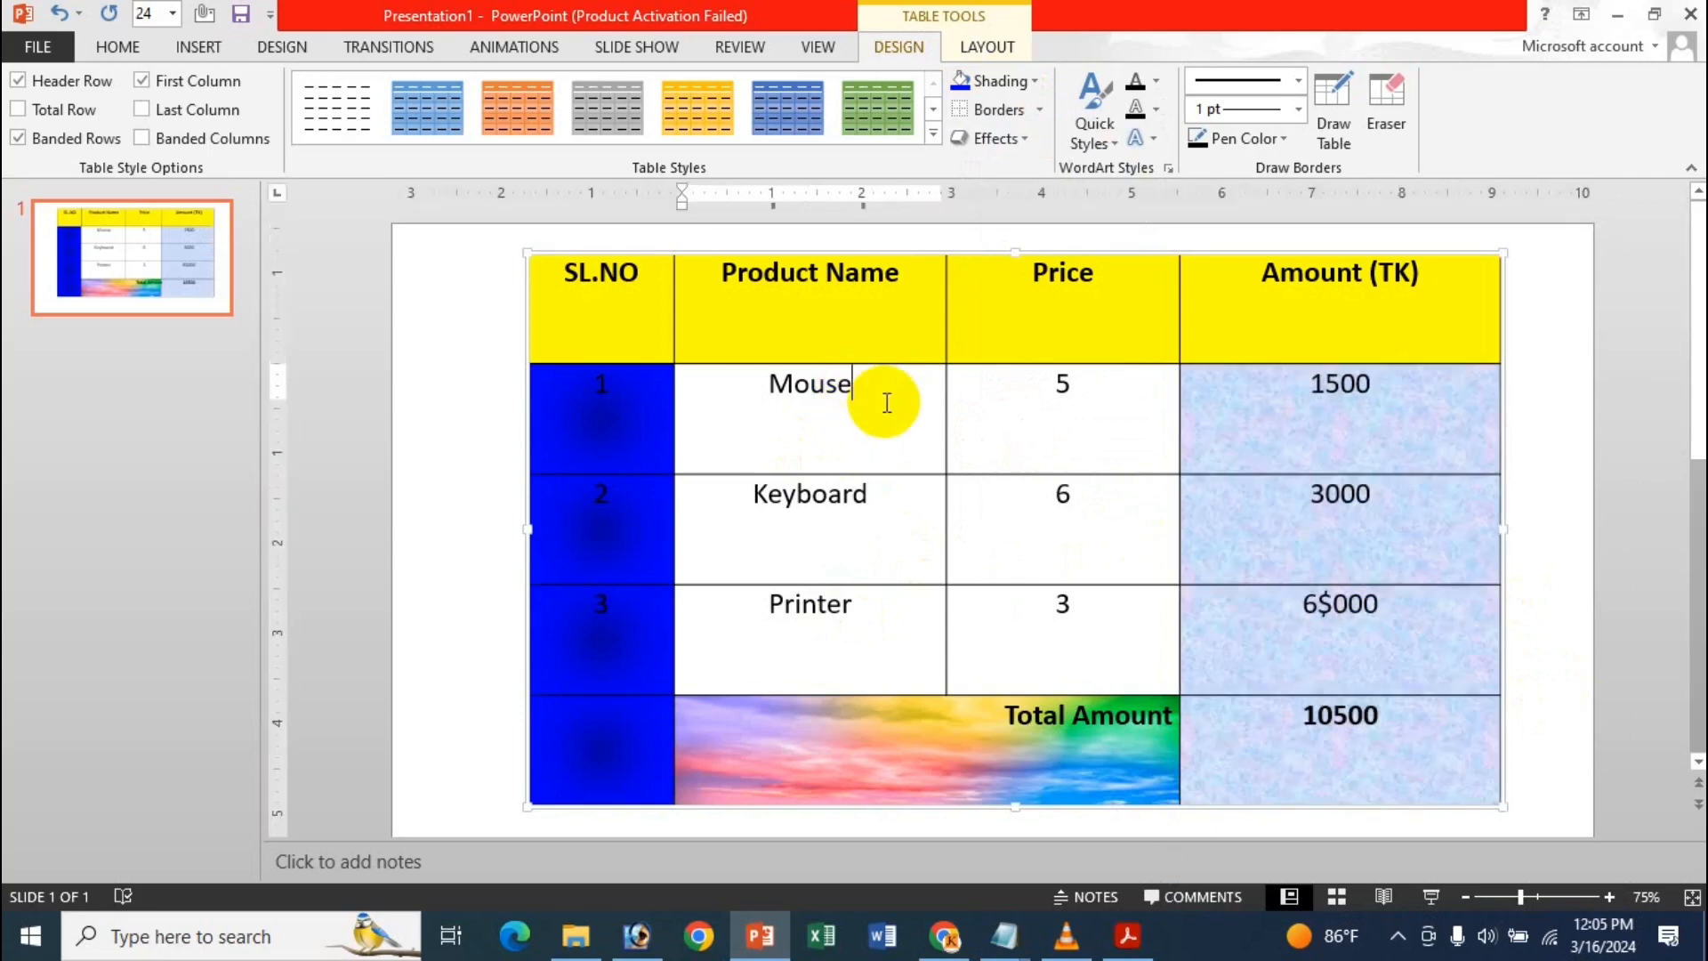
pyautogui.click(997, 80)
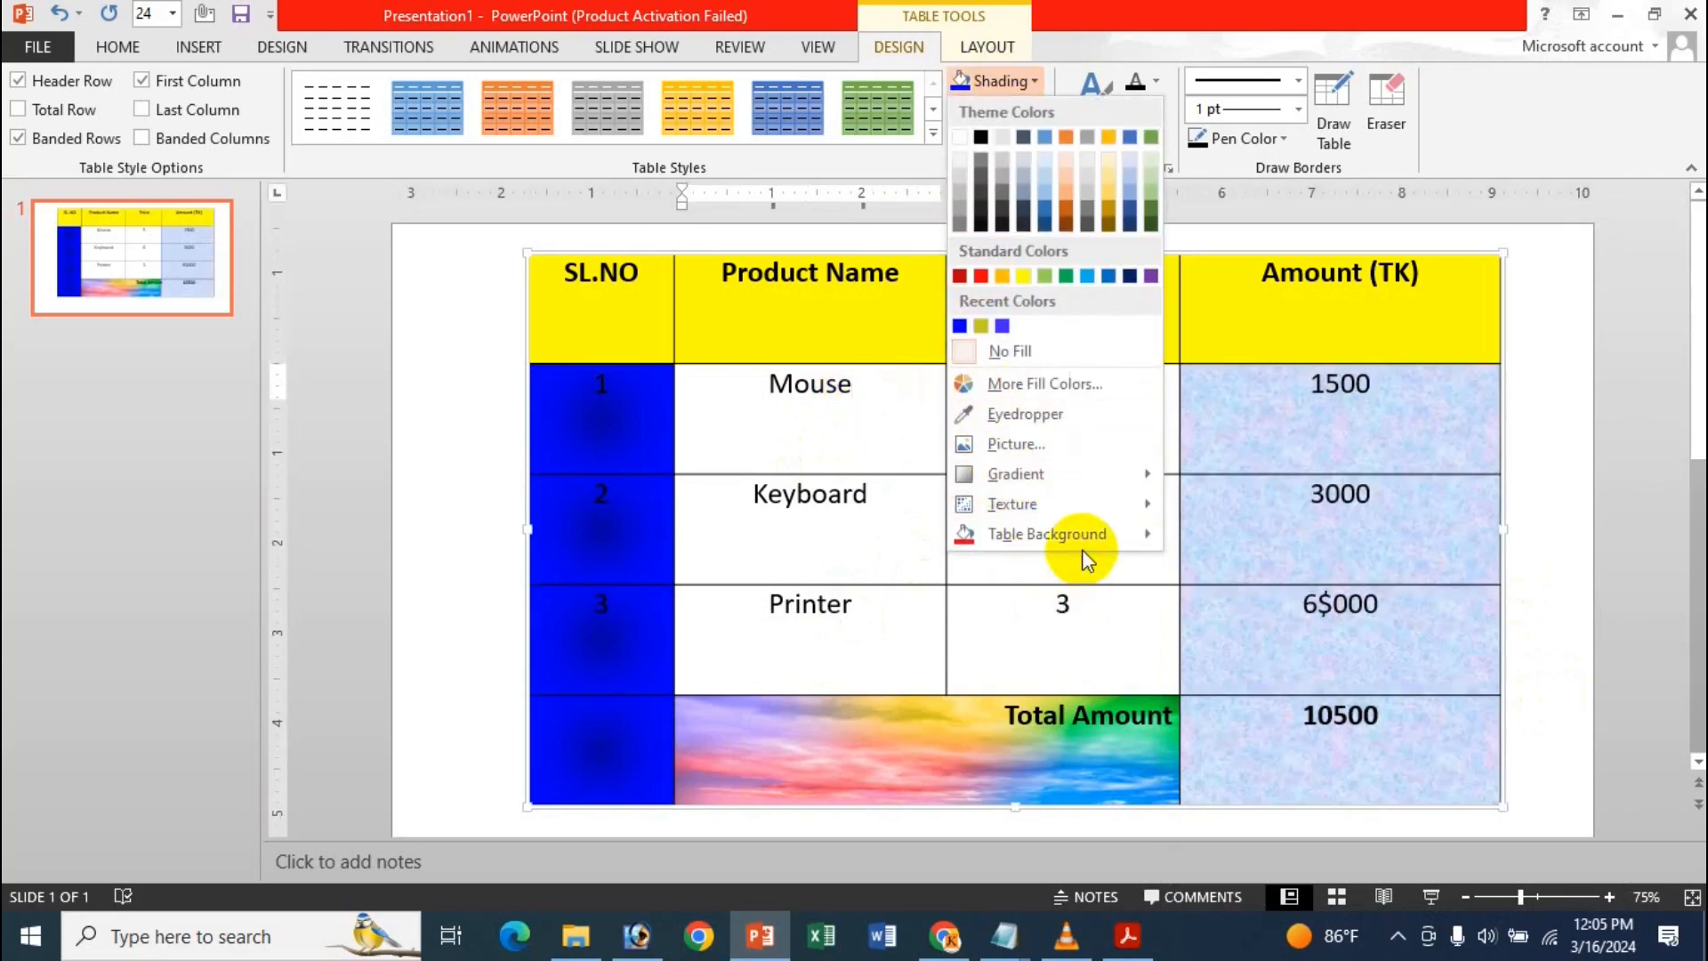
pyautogui.moveTo(1076, 526)
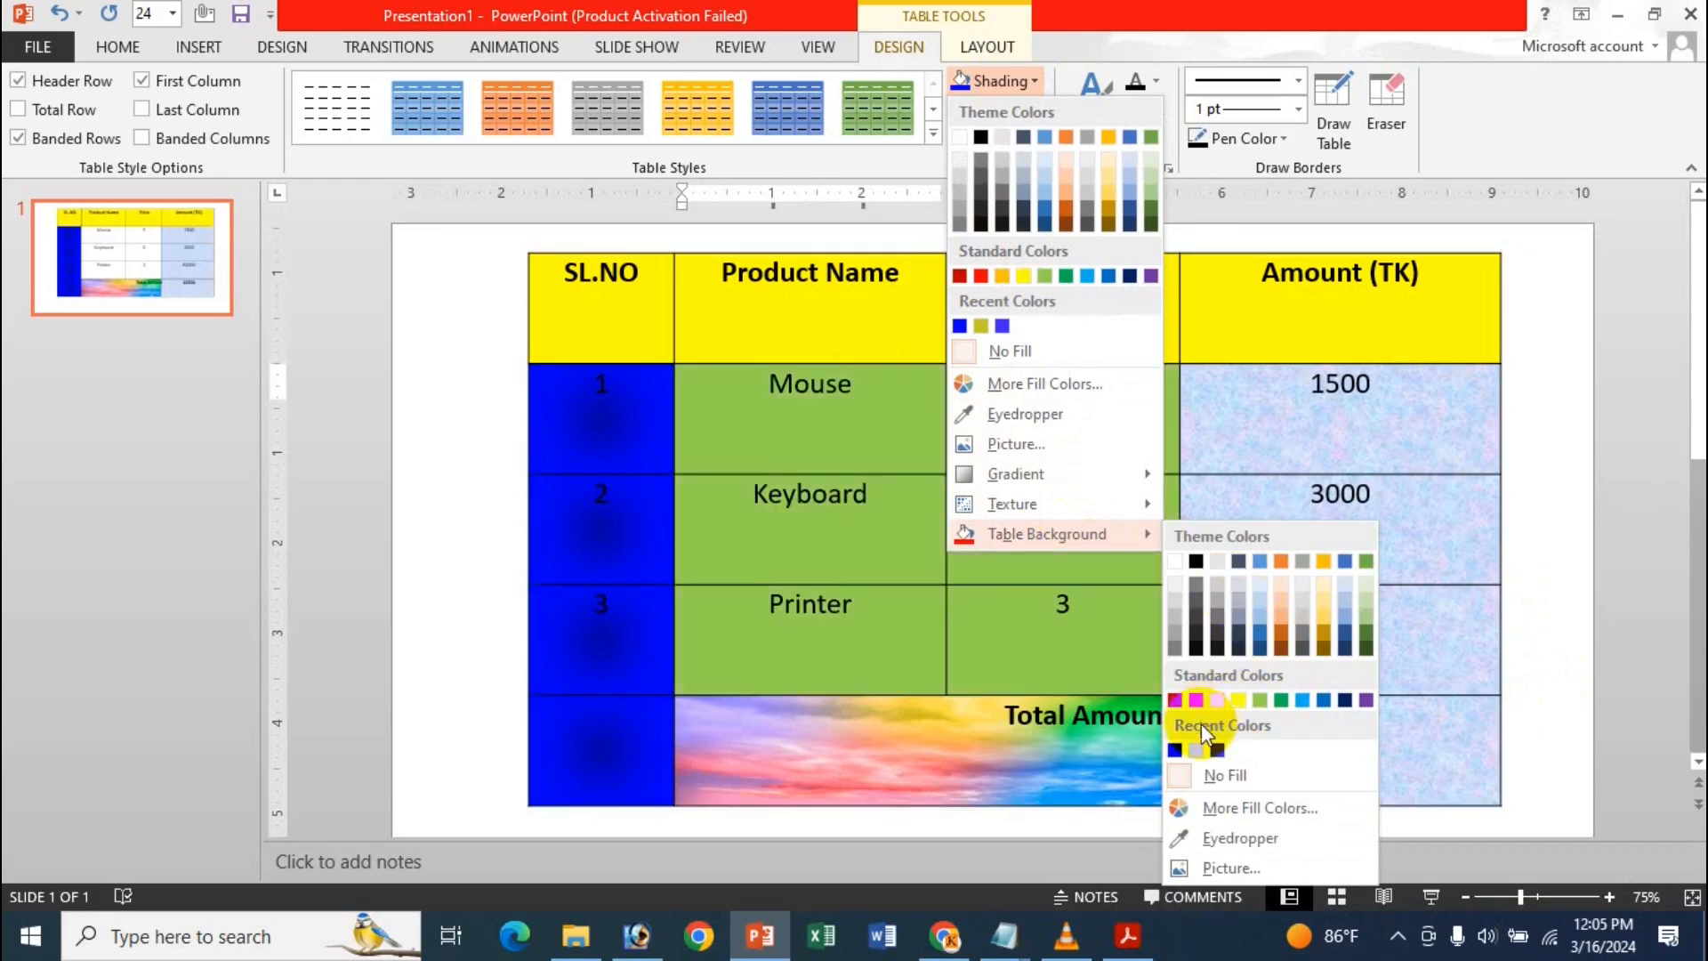
pyautogui.click(1203, 698)
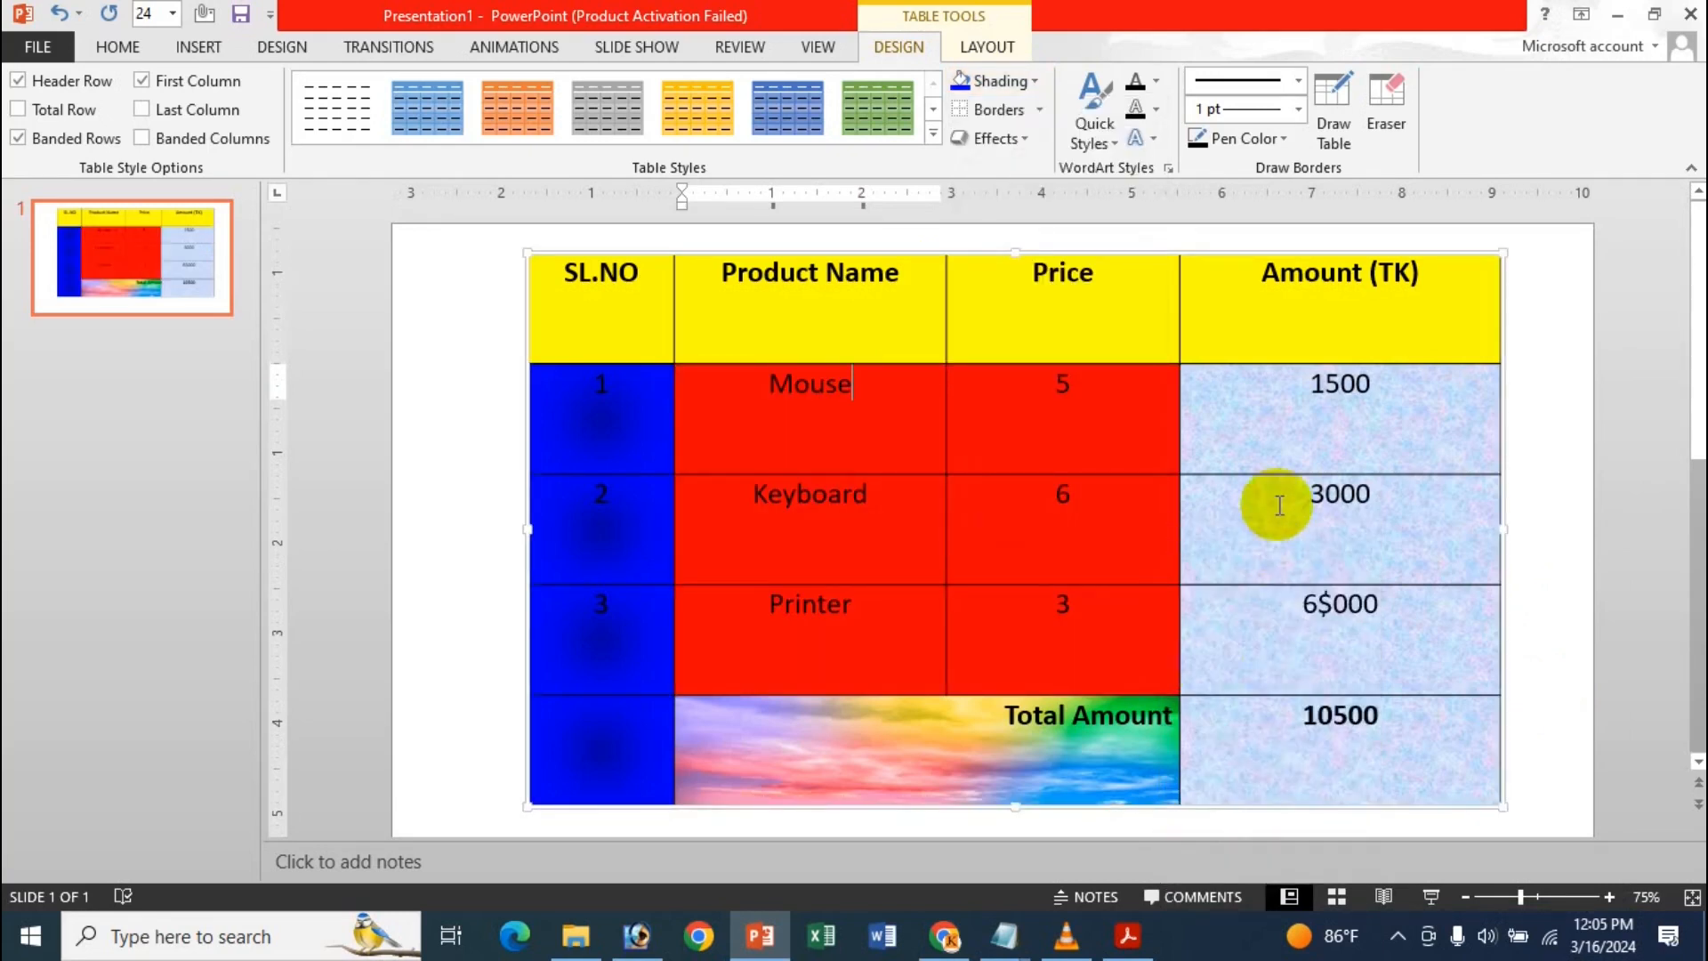
pyautogui.click(1280, 506)
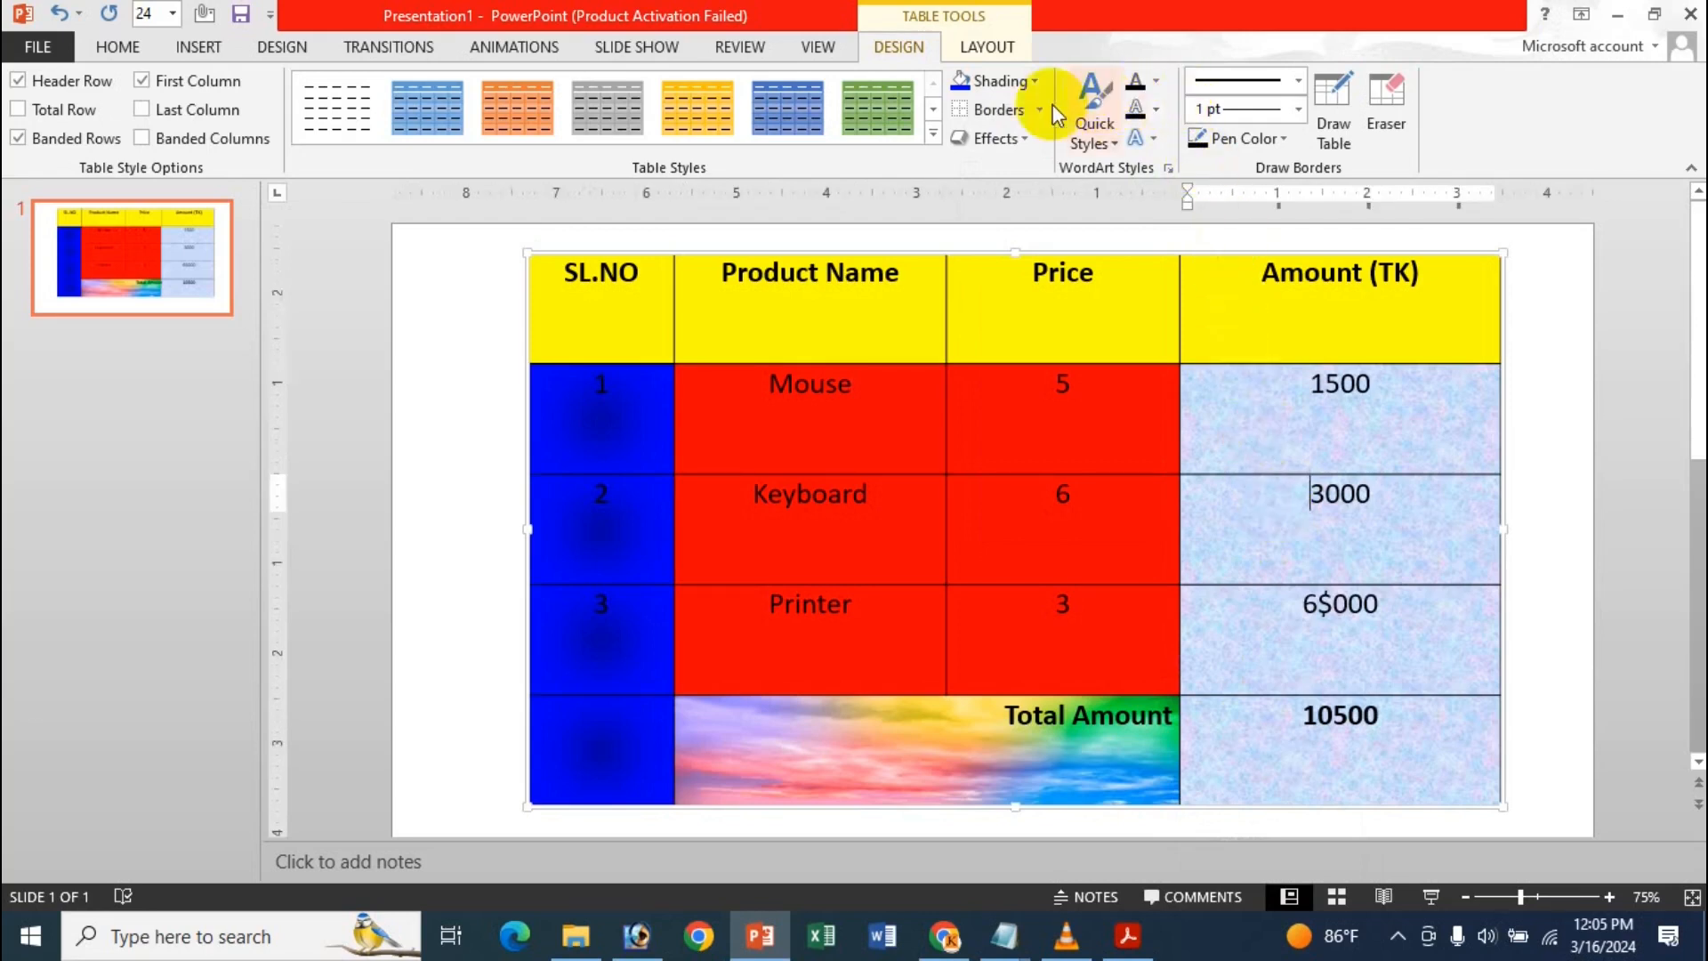
pyautogui.click(1002, 81)
pyautogui.click(1083, 11)
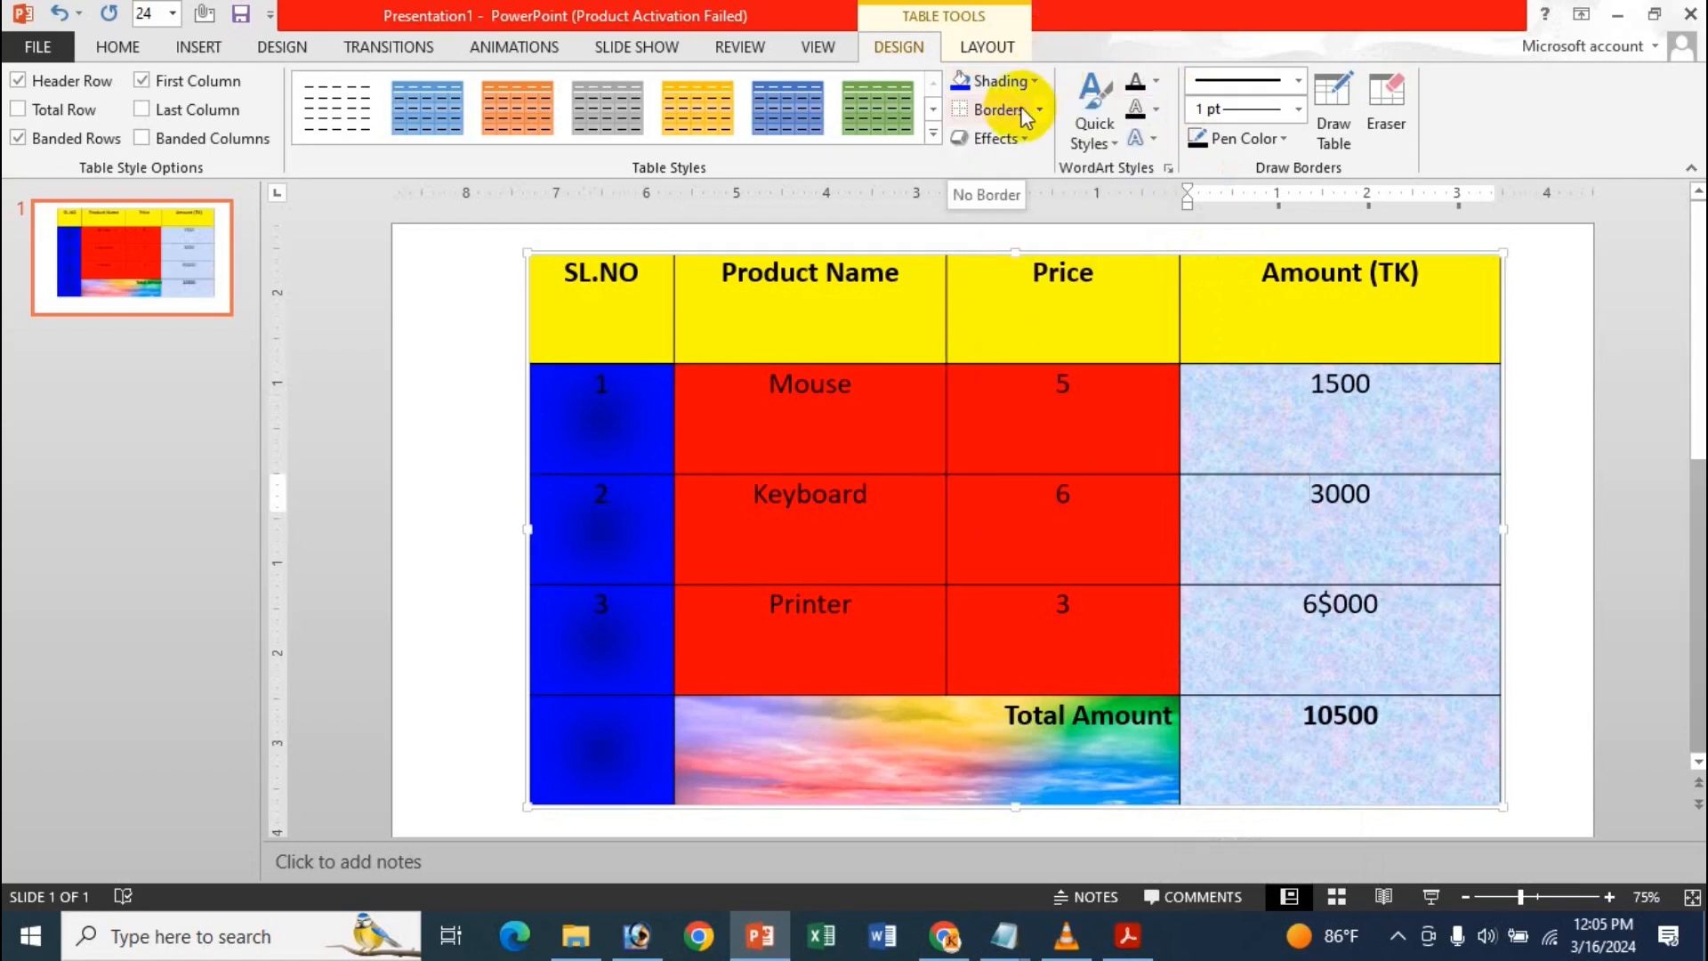
# Step: Apply All Borders to the Product Name header cell, and remove its borders with No Border
pyautogui.click(861, 277)
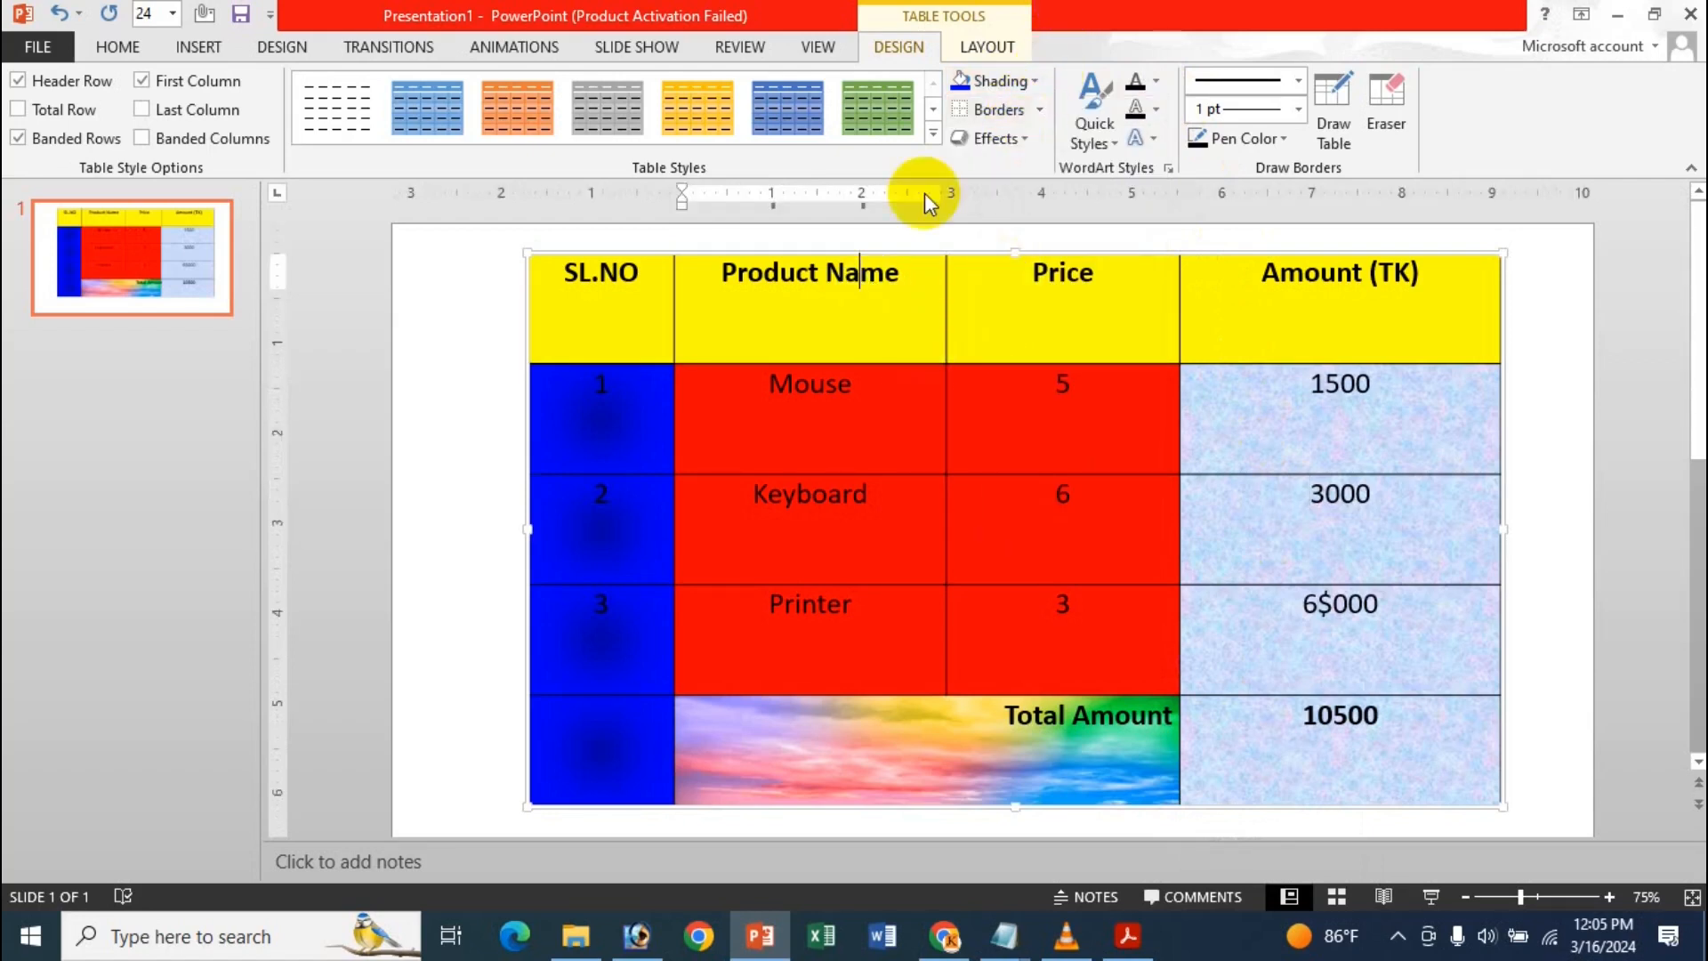
pyautogui.click(1038, 110)
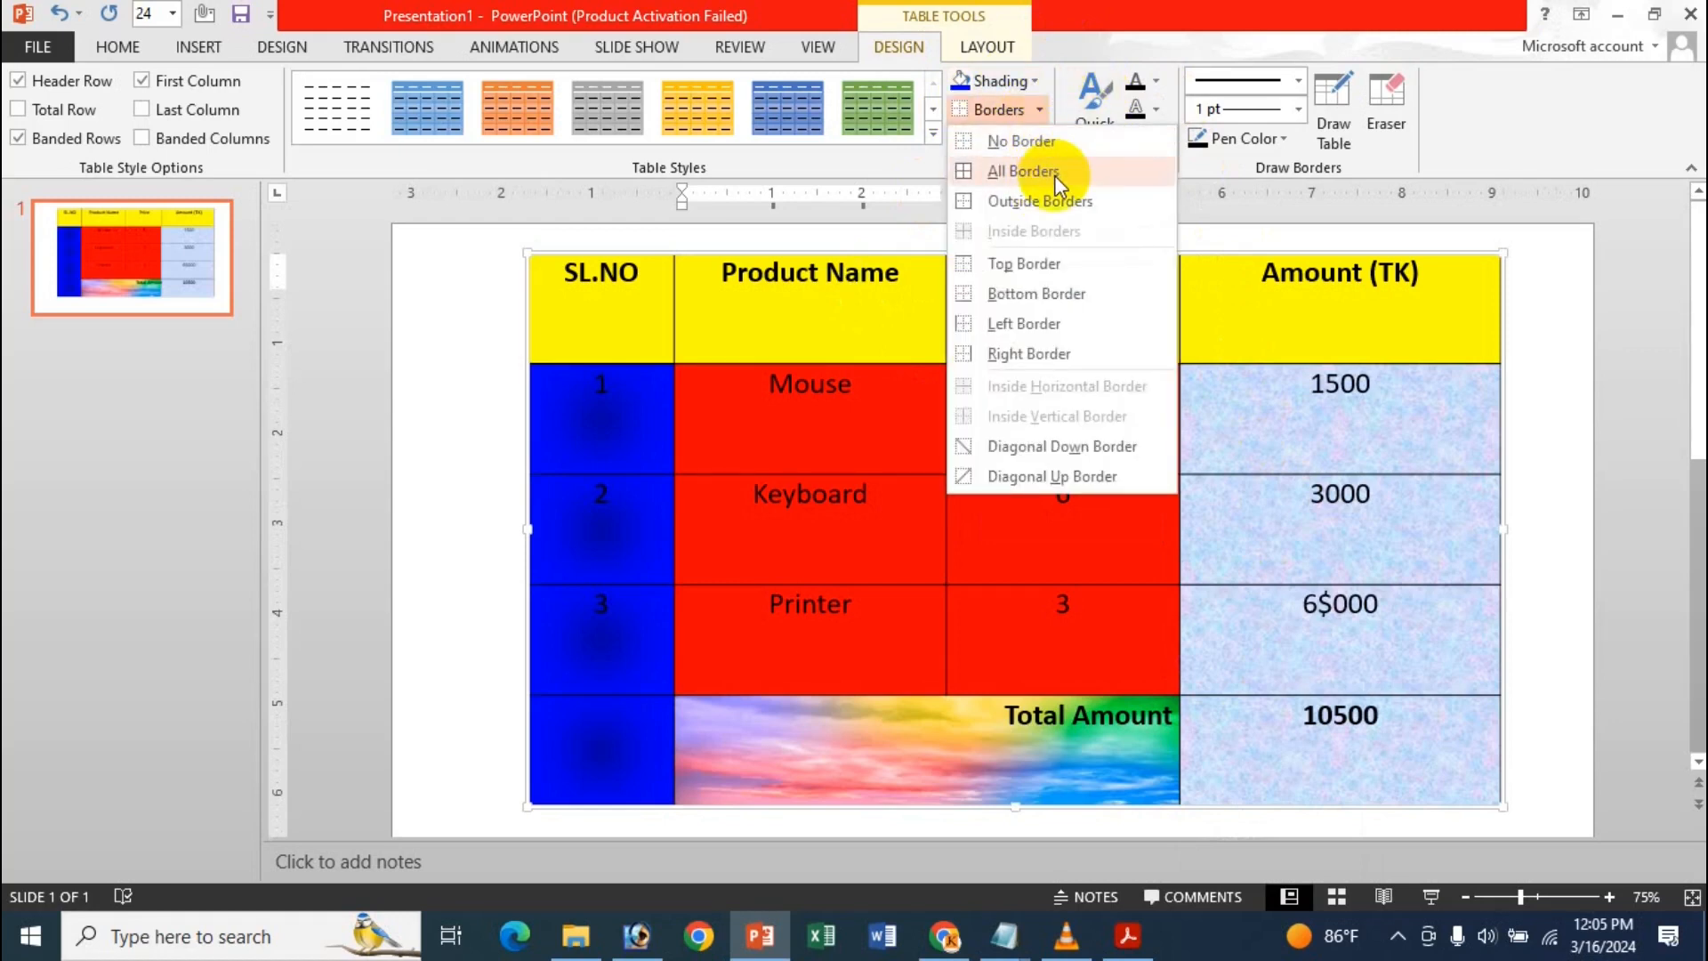
pyautogui.click(1054, 175)
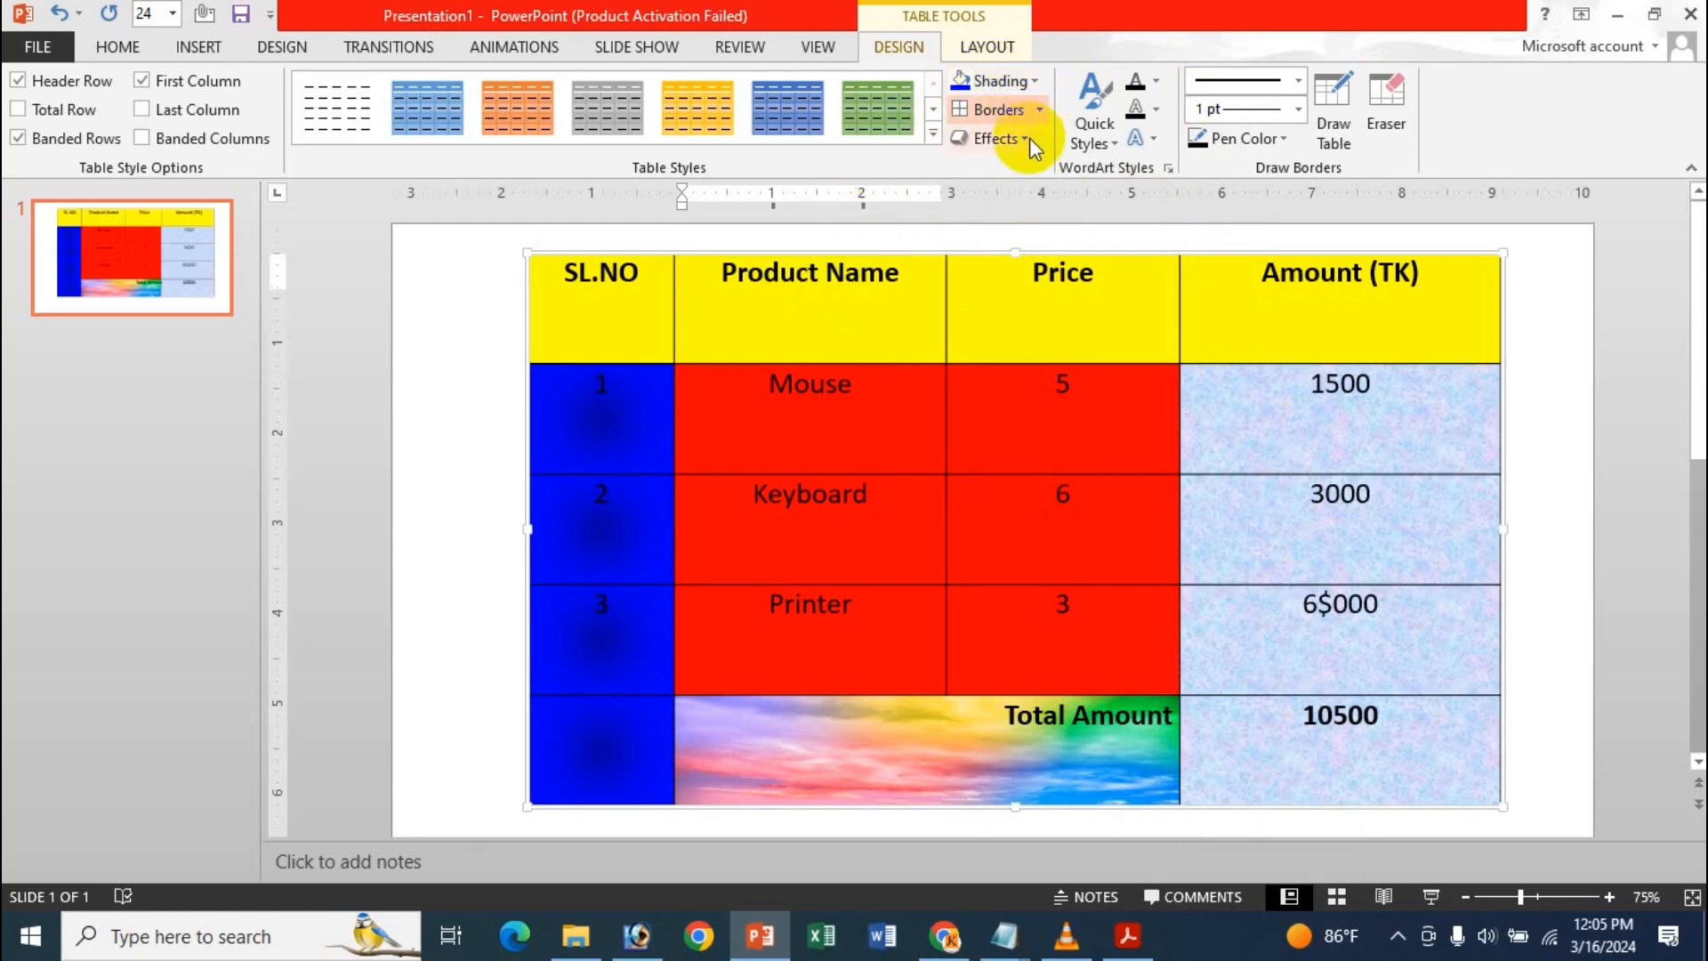
pyautogui.click(1038, 106)
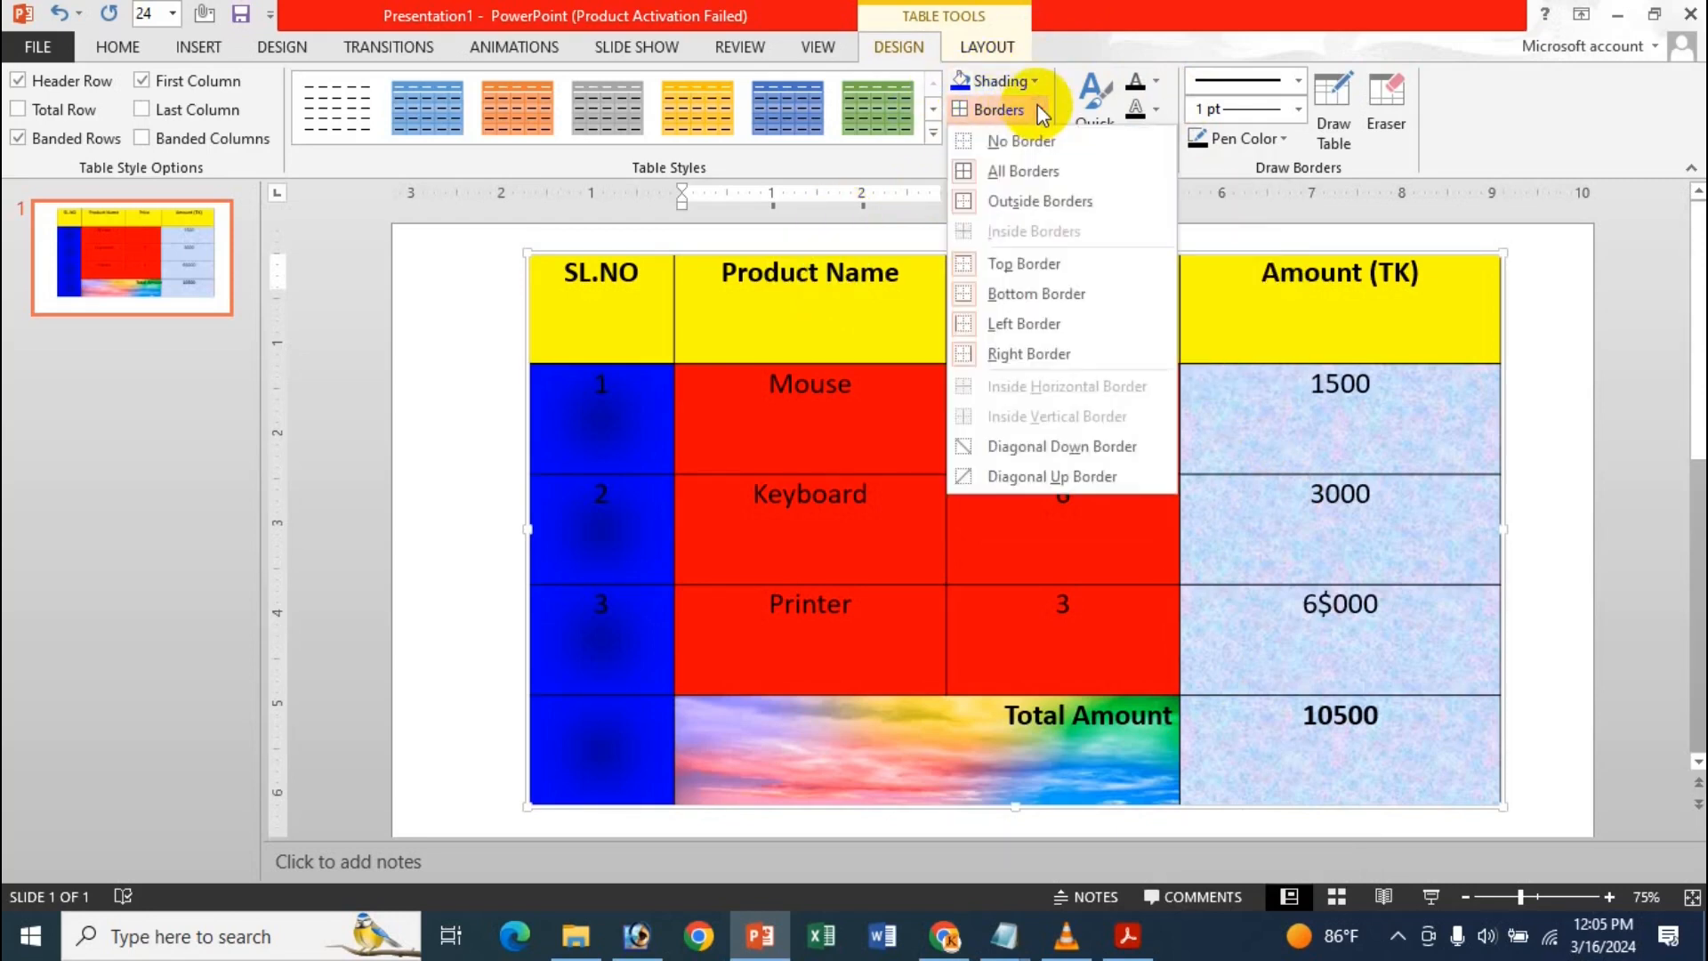
pyautogui.click(1004, 142)
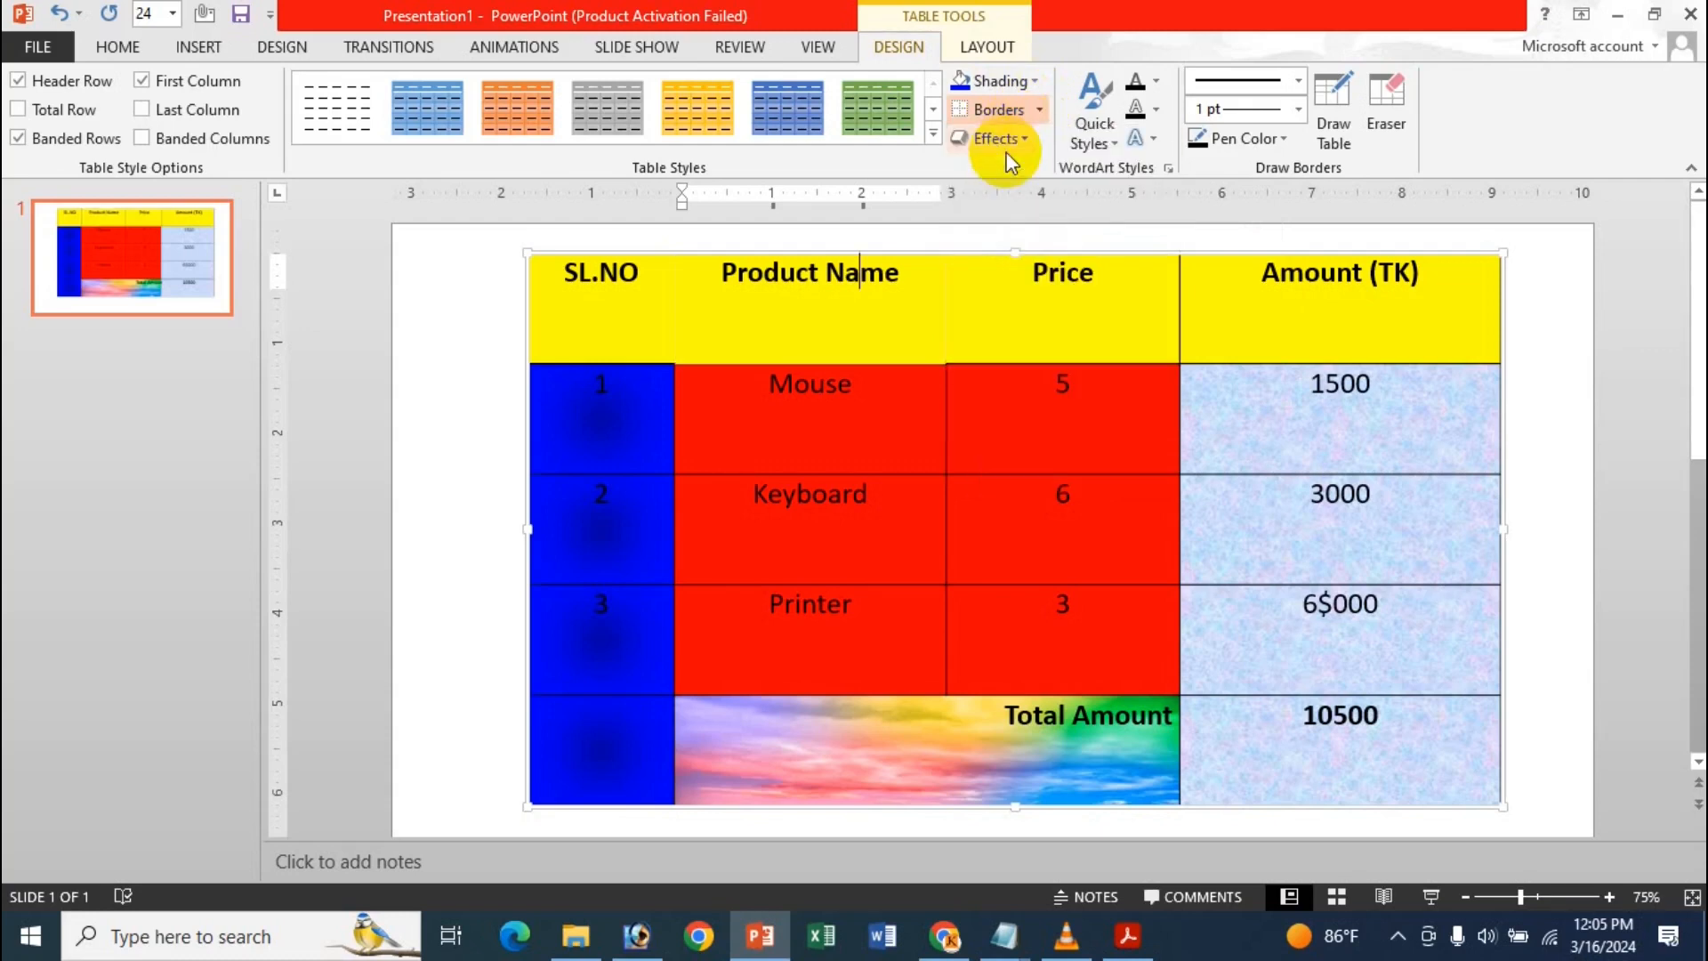
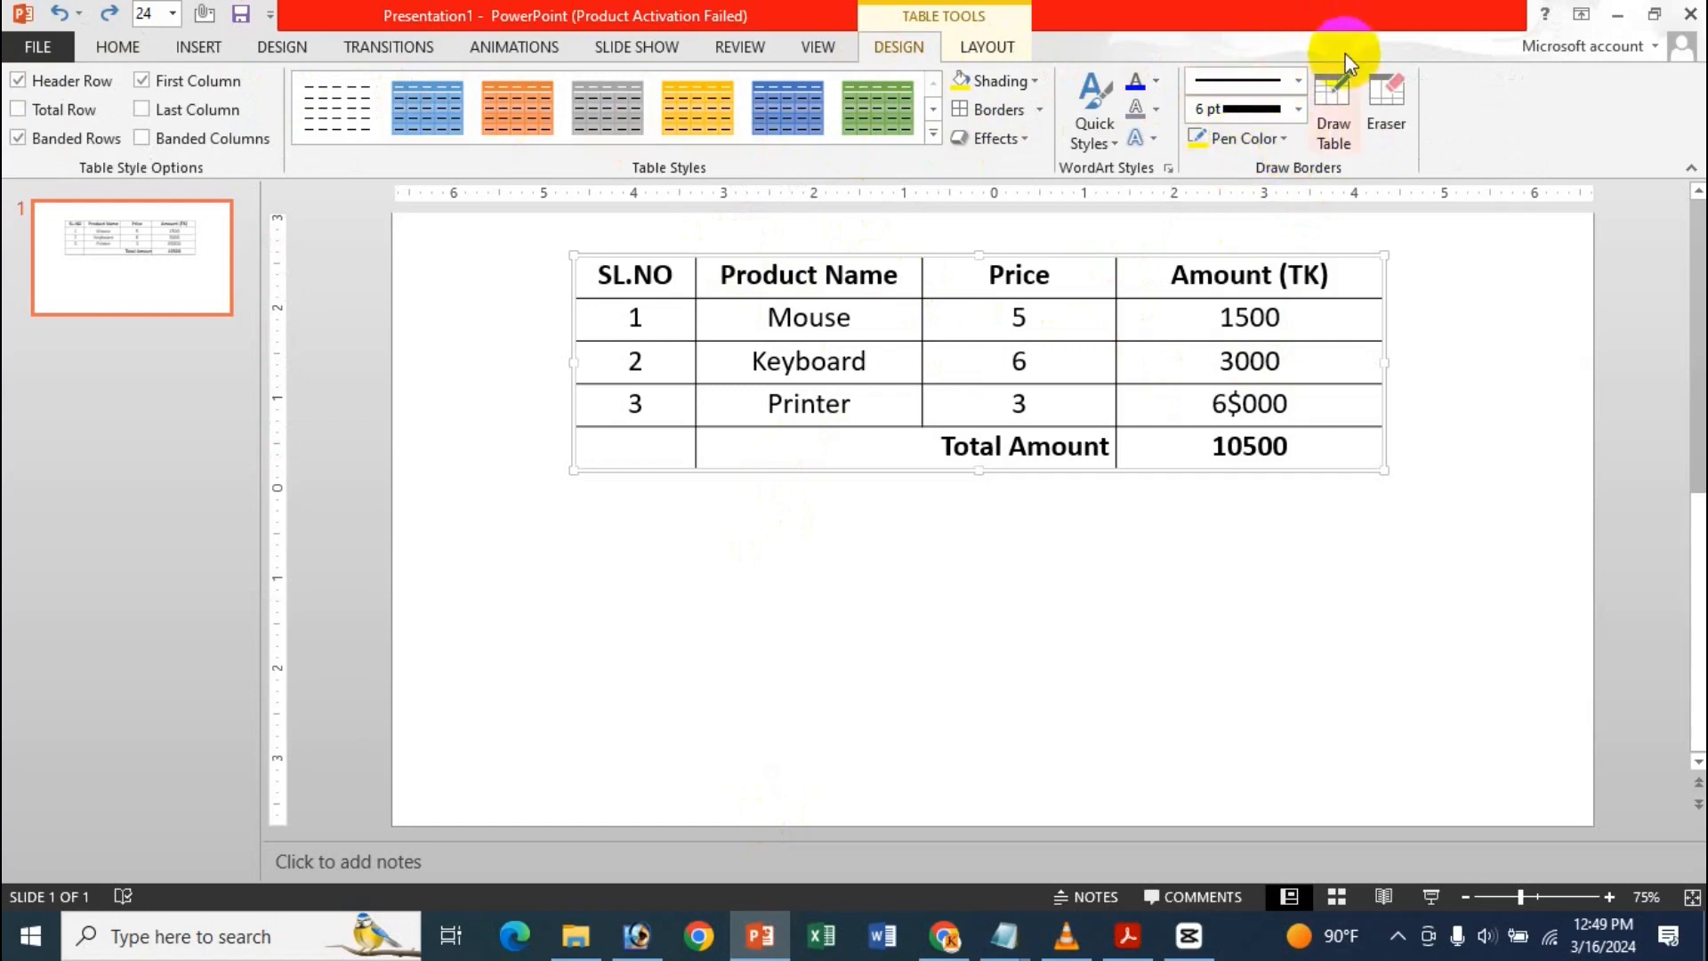
# Step: Set the table border pen to a 3 pt line weight and the recently used bright blue
pyautogui.click(1299, 80)
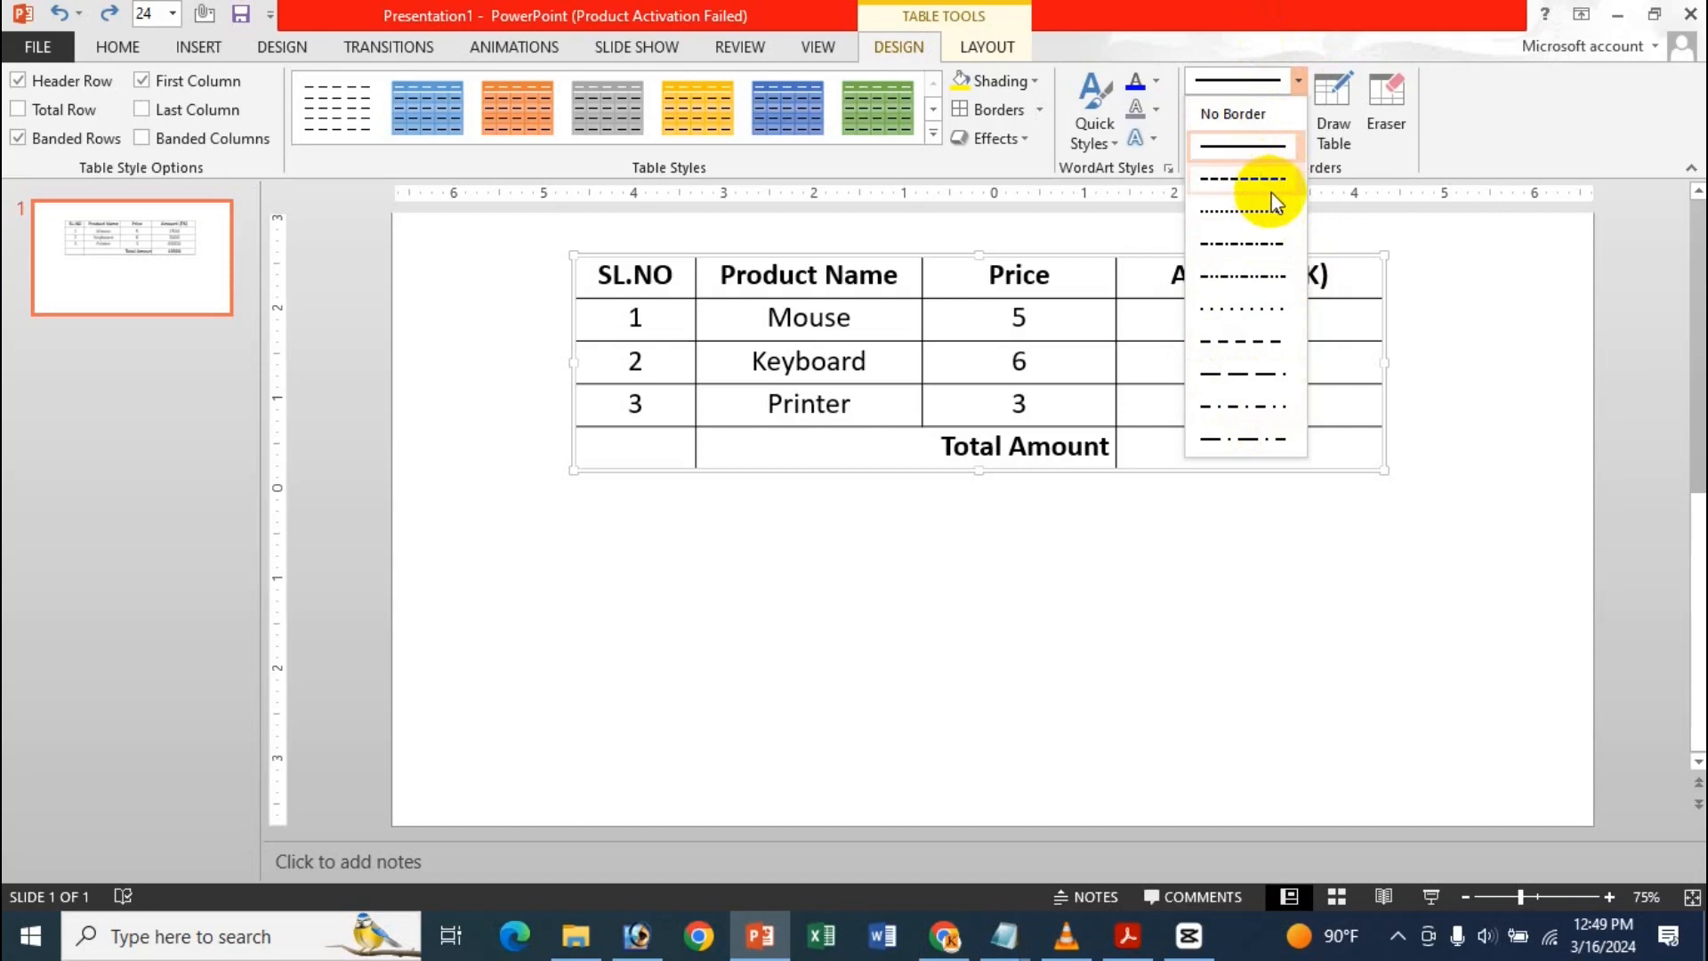
pyautogui.click(1371, 135)
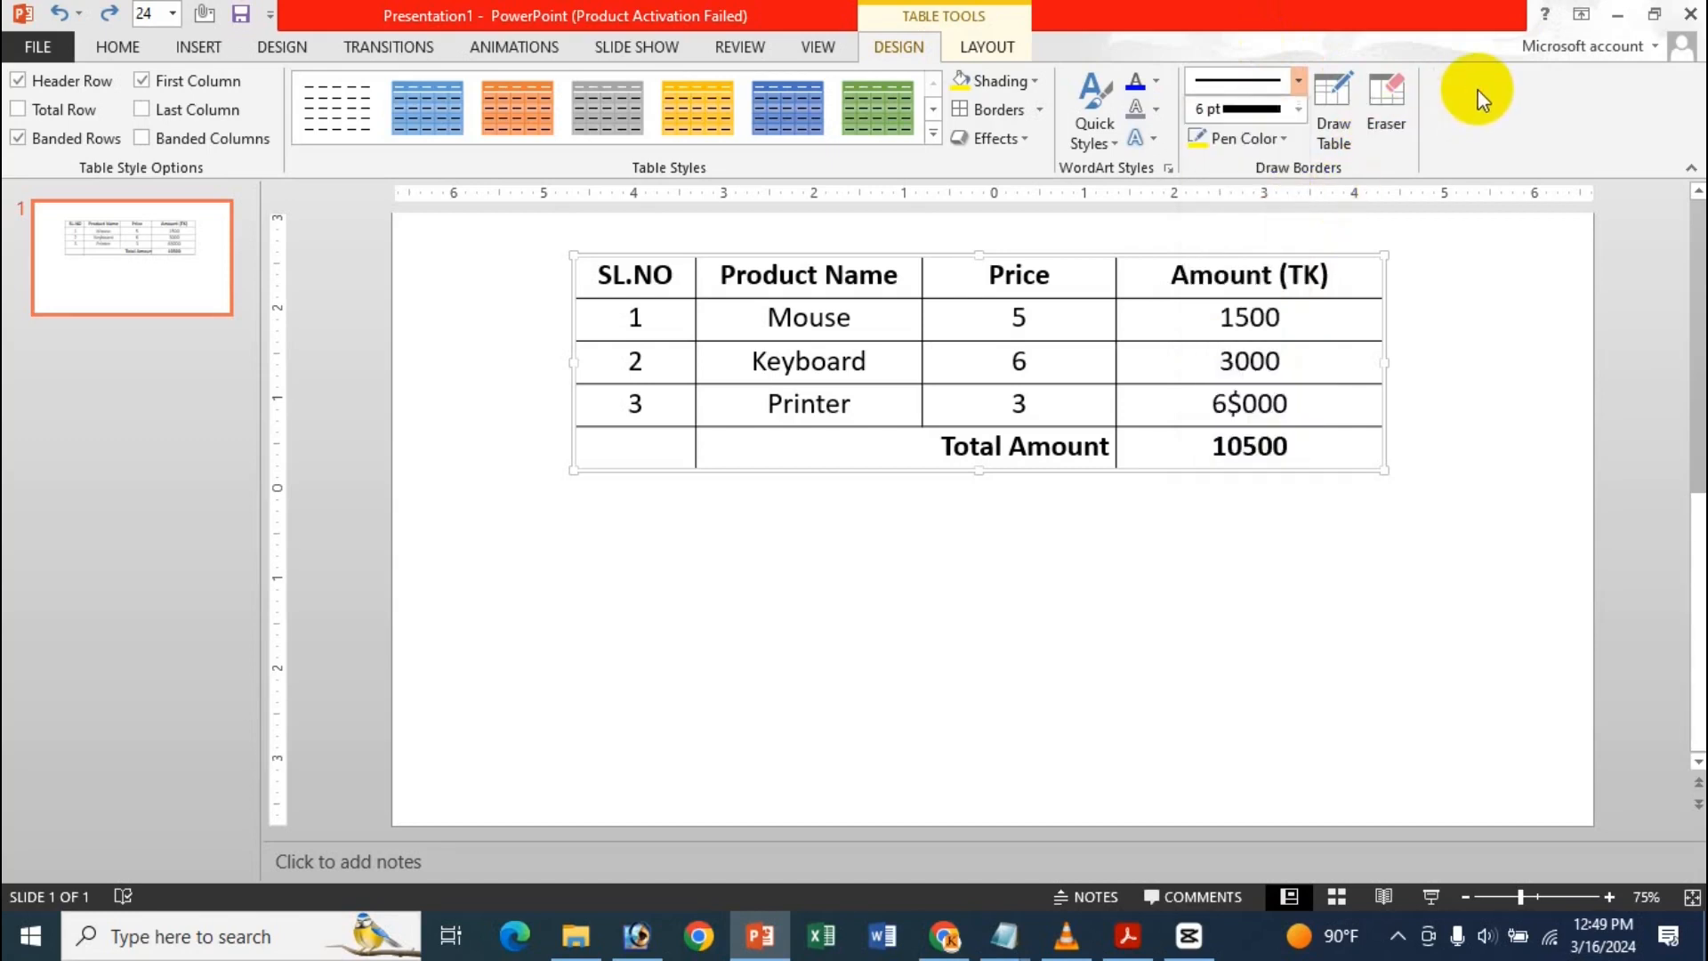
pyautogui.click(1291, 115)
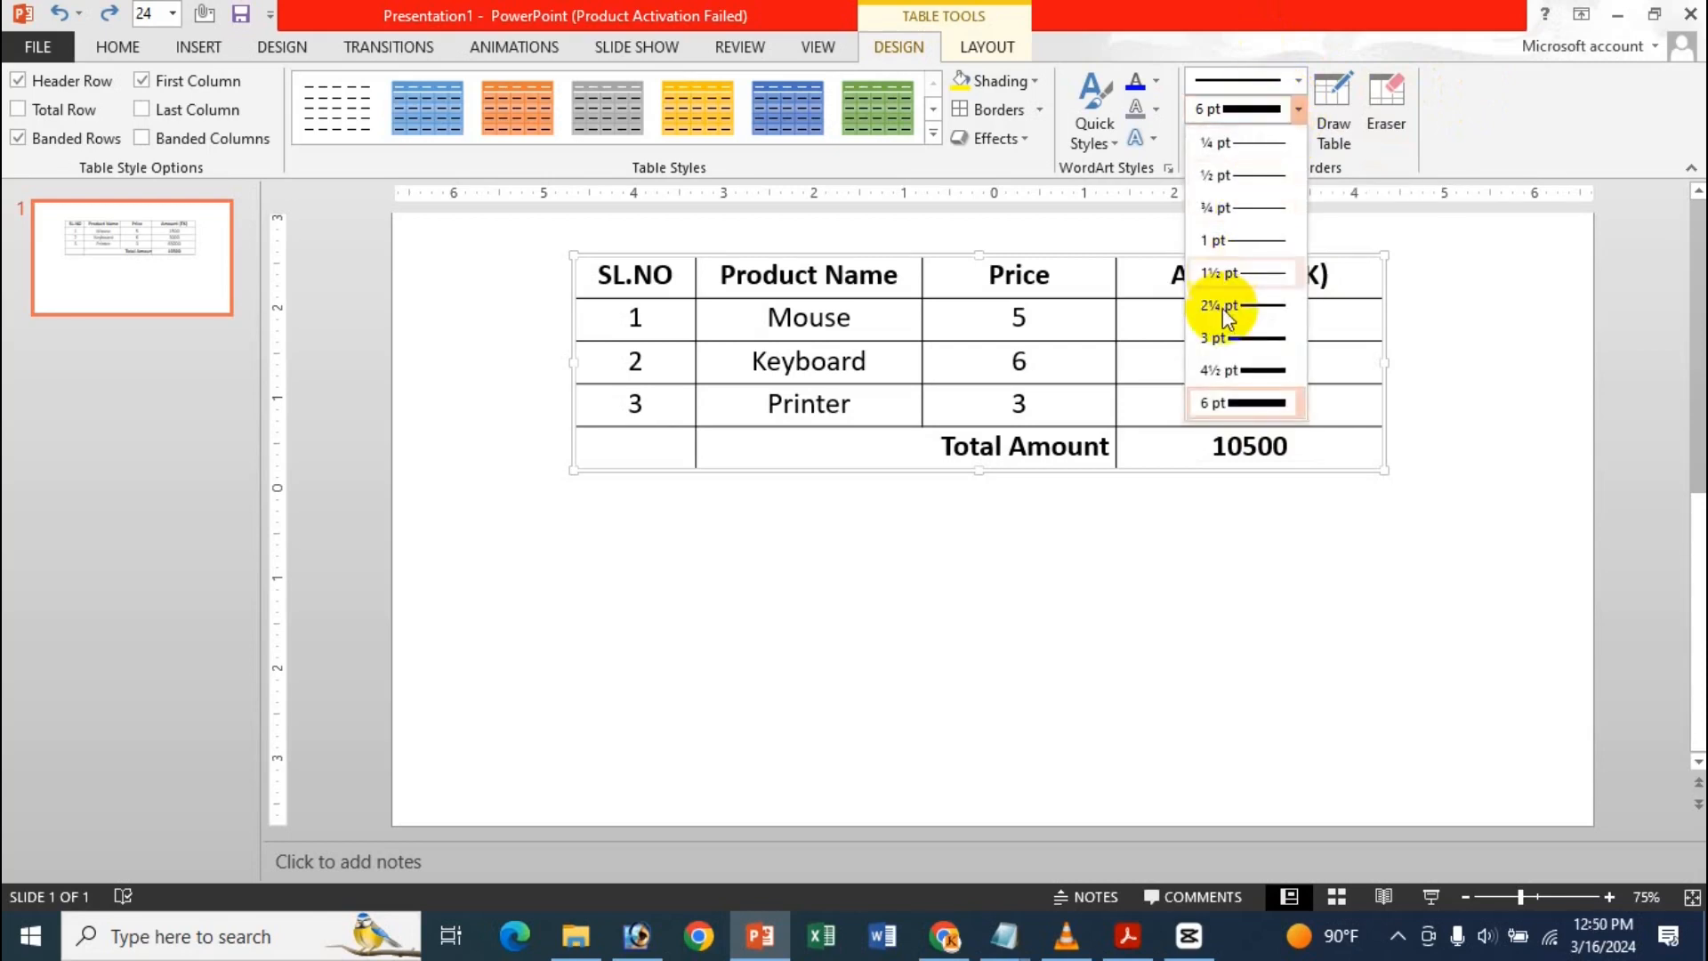
pyautogui.click(1239, 341)
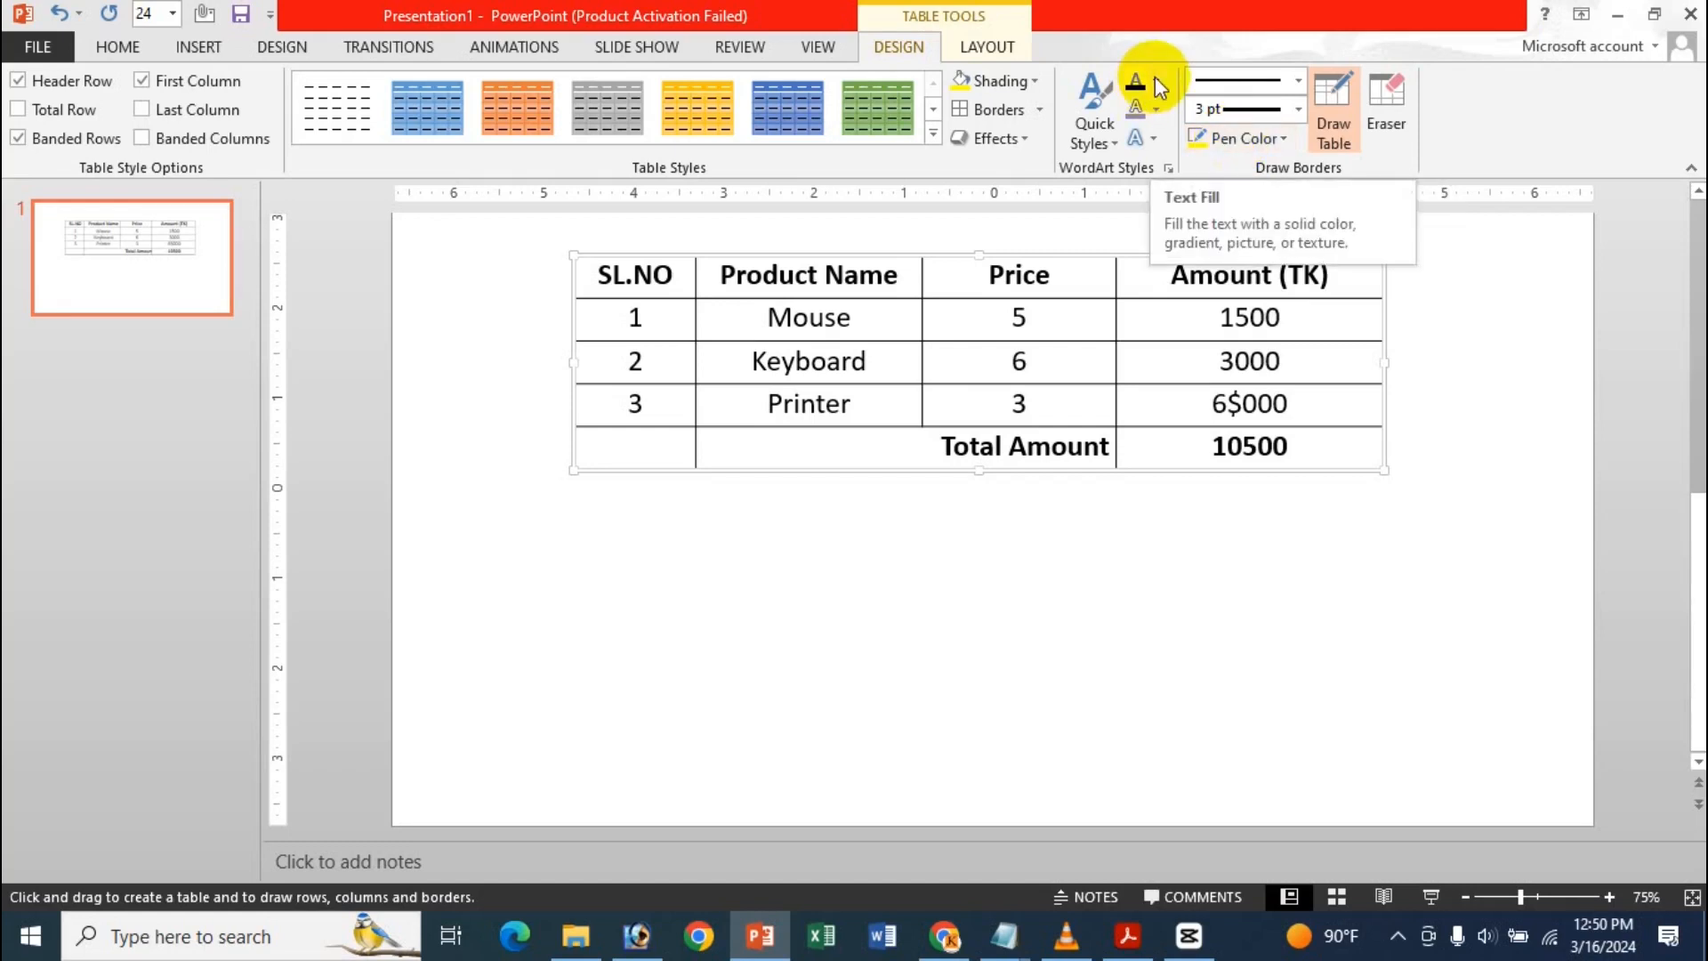
pyautogui.click(1235, 145)
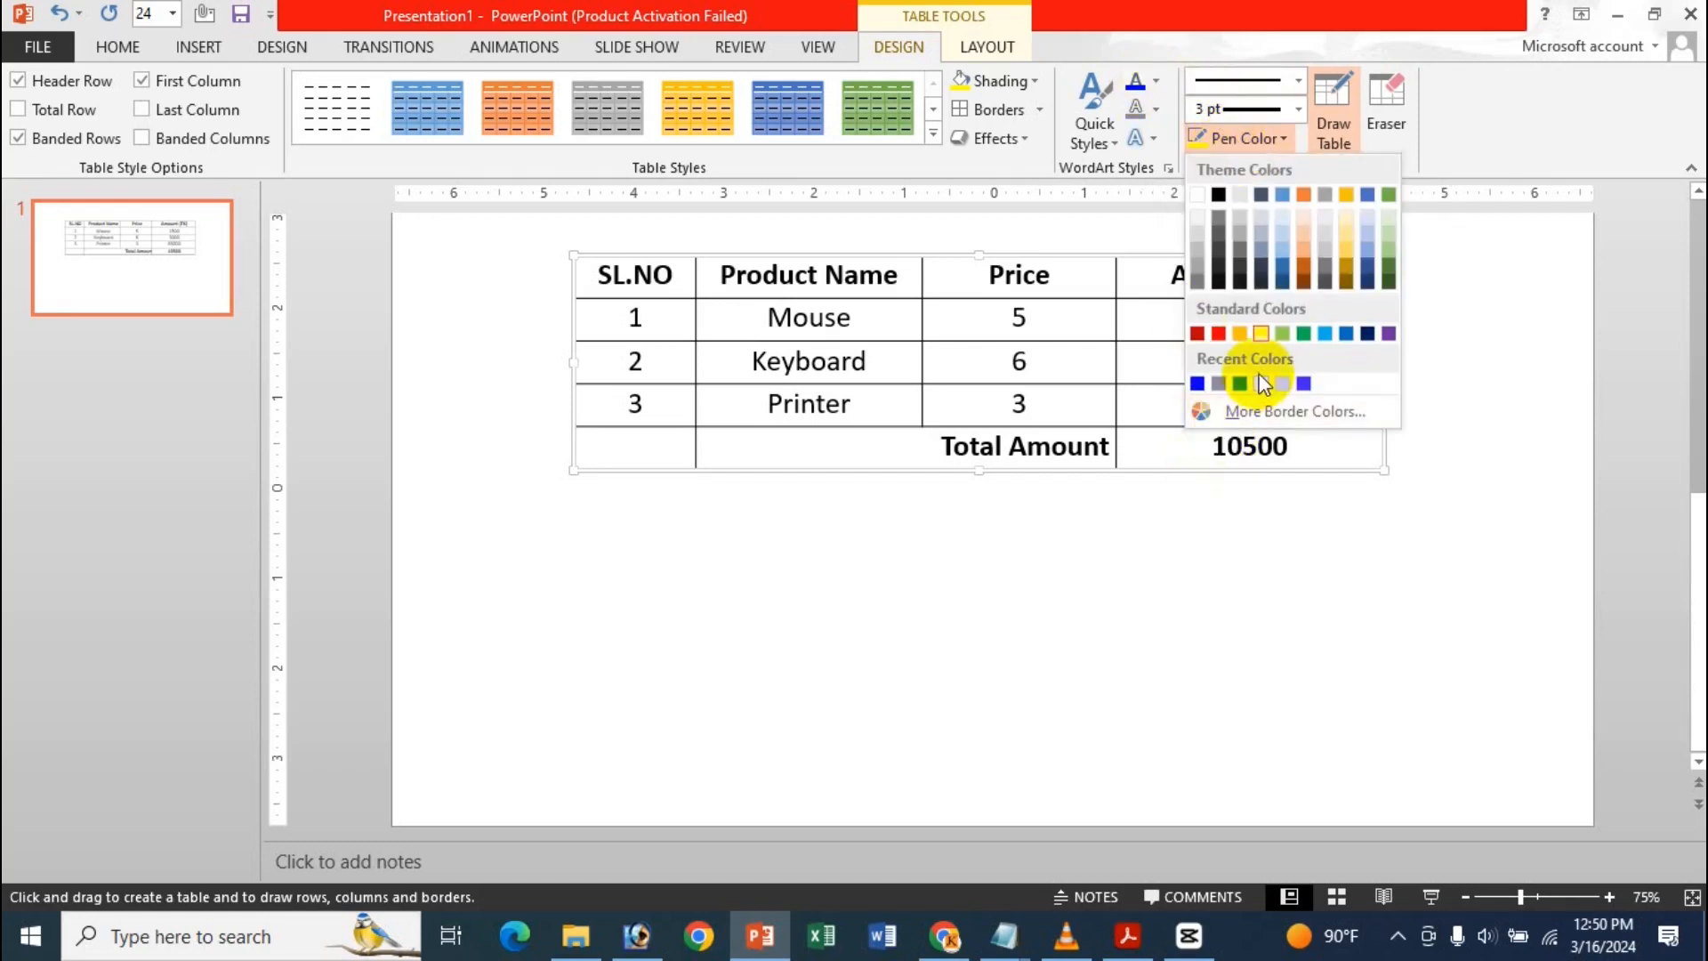
pyautogui.click(1201, 385)
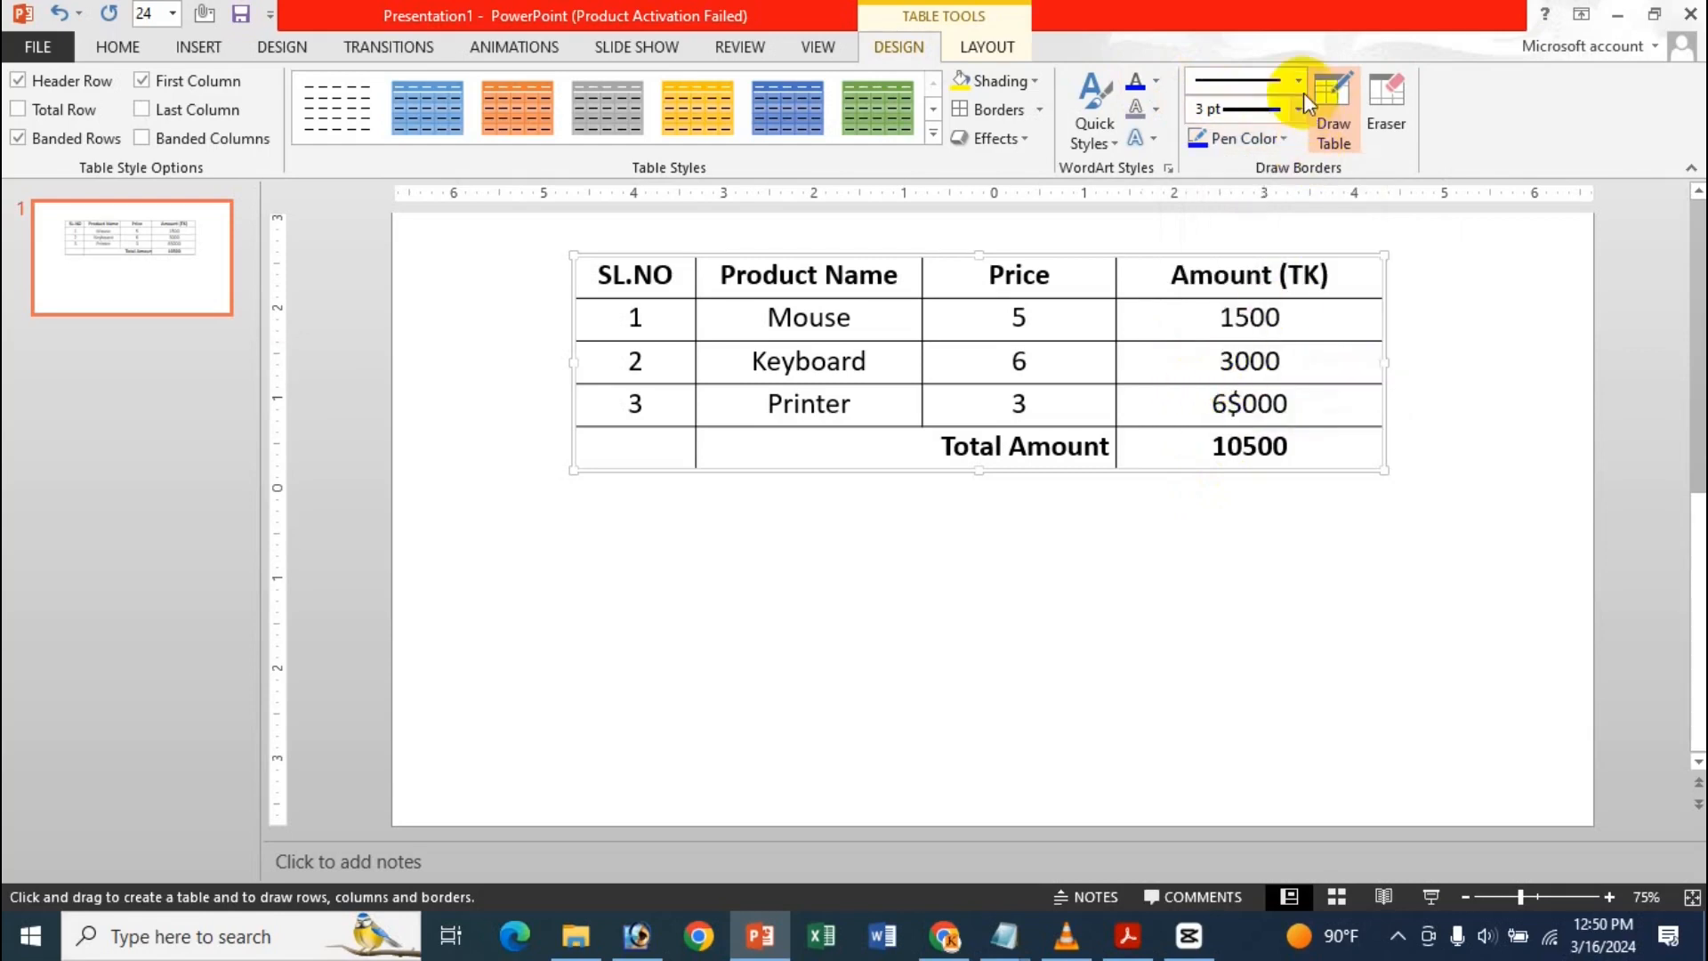
pyautogui.click(1350, 120)
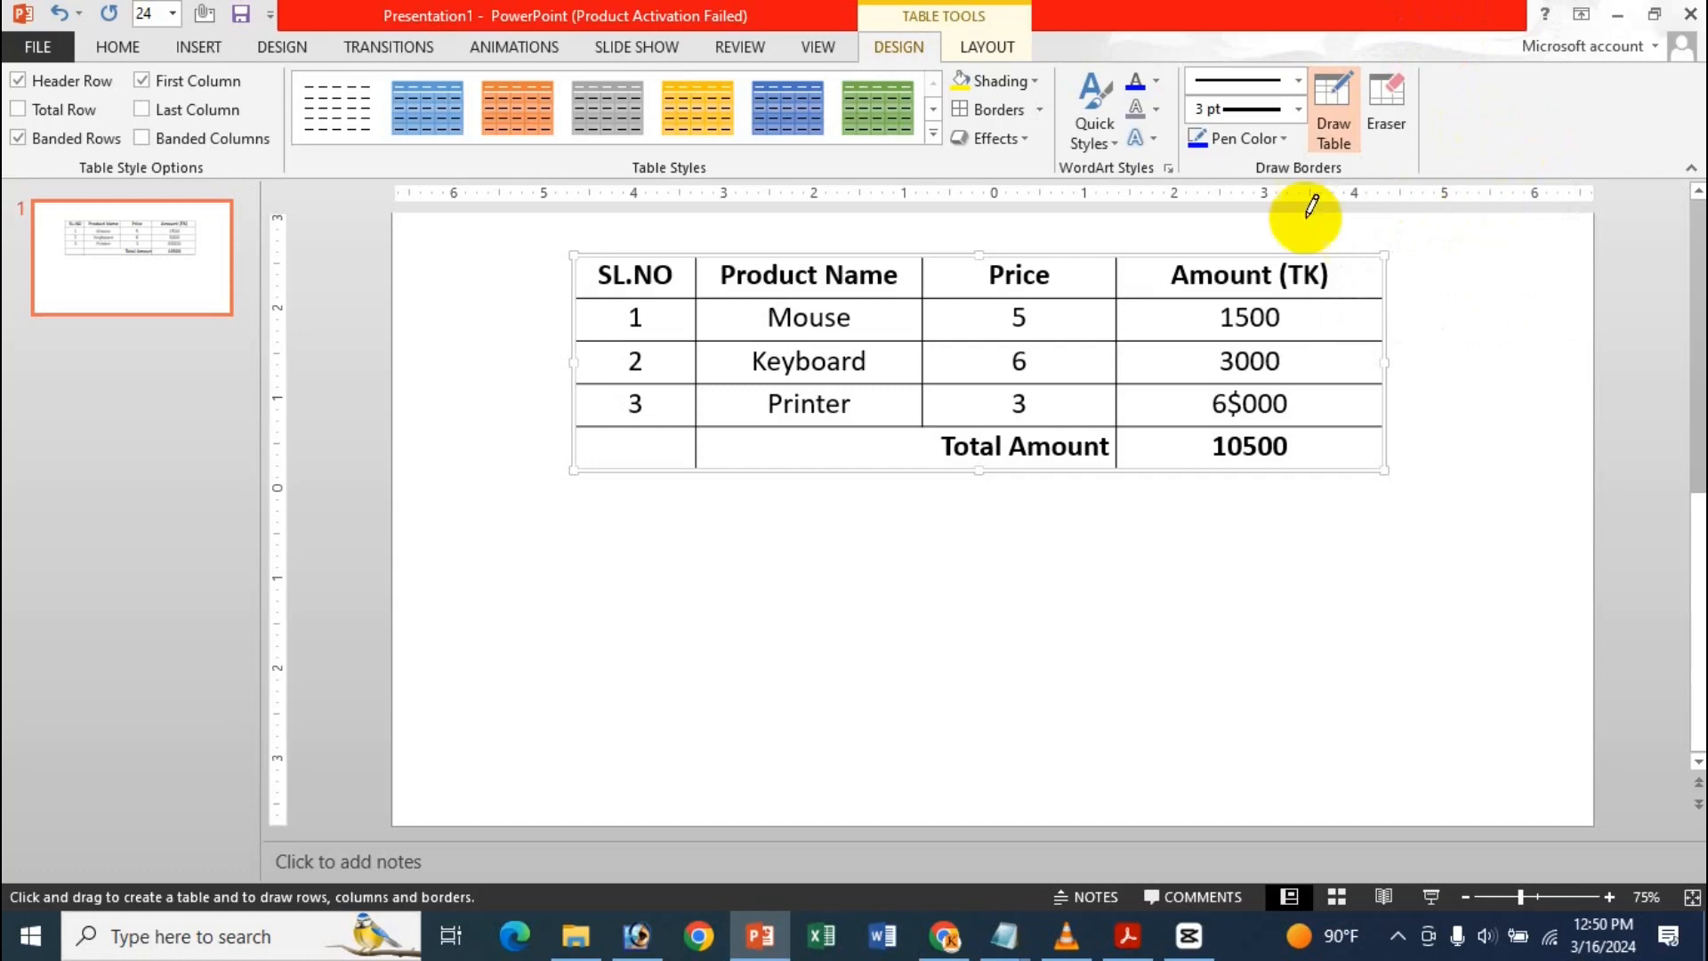
pyautogui.click(1349, 116)
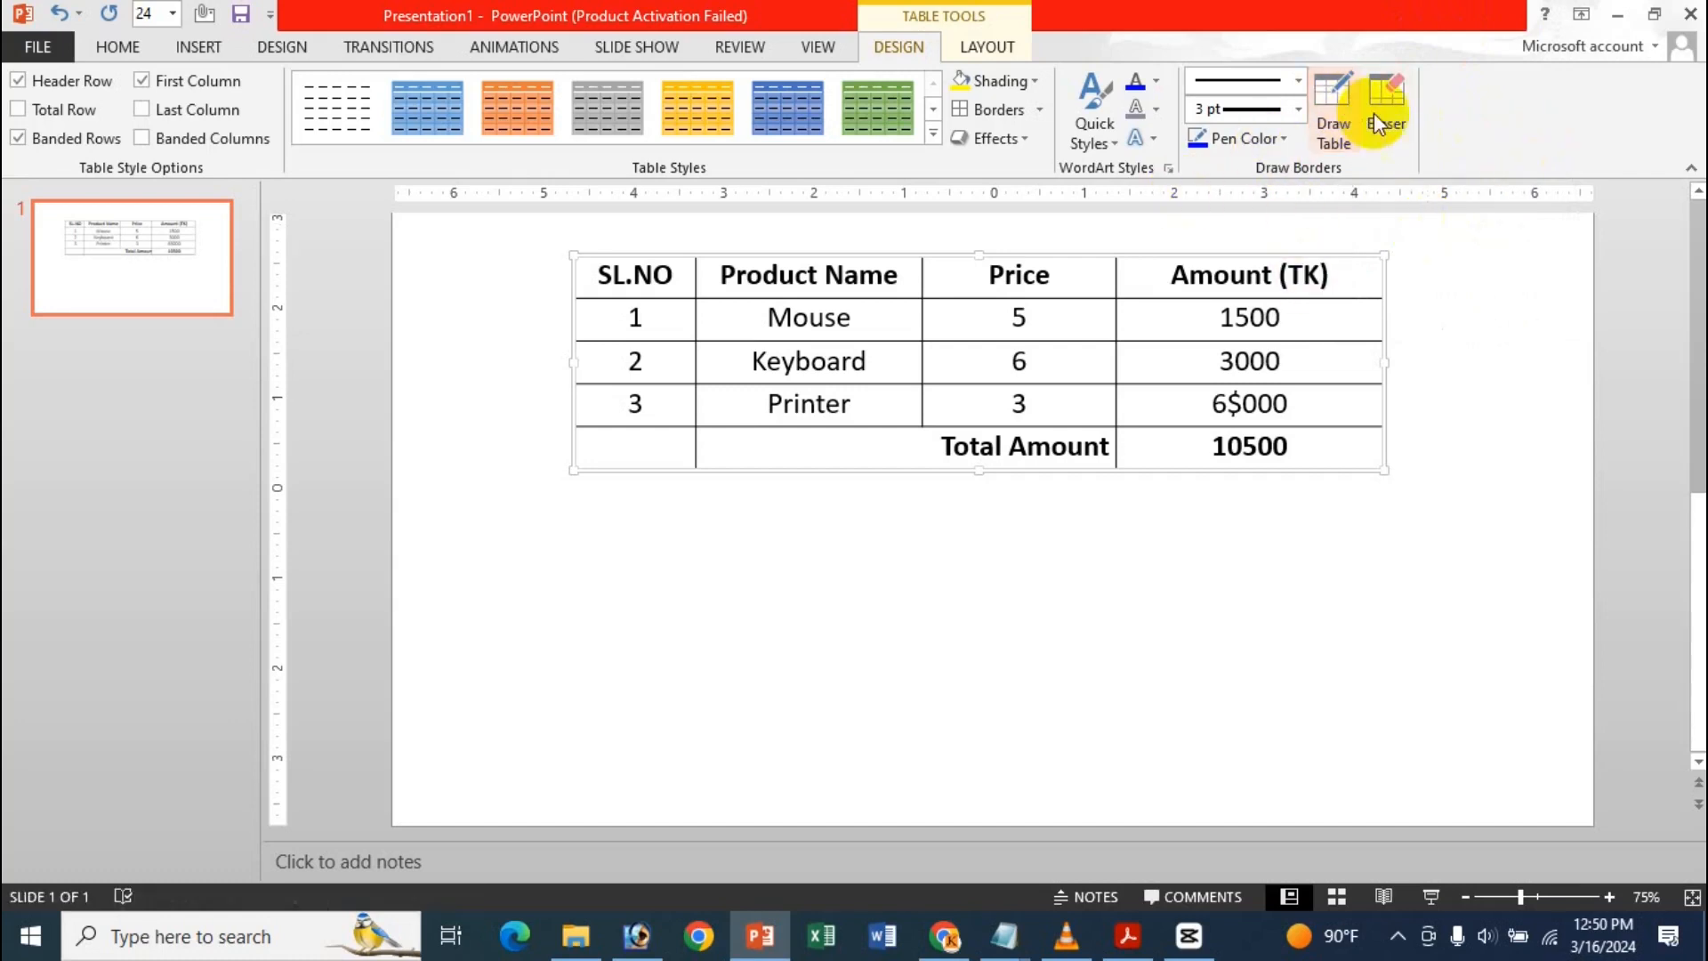
pyautogui.click(1343, 146)
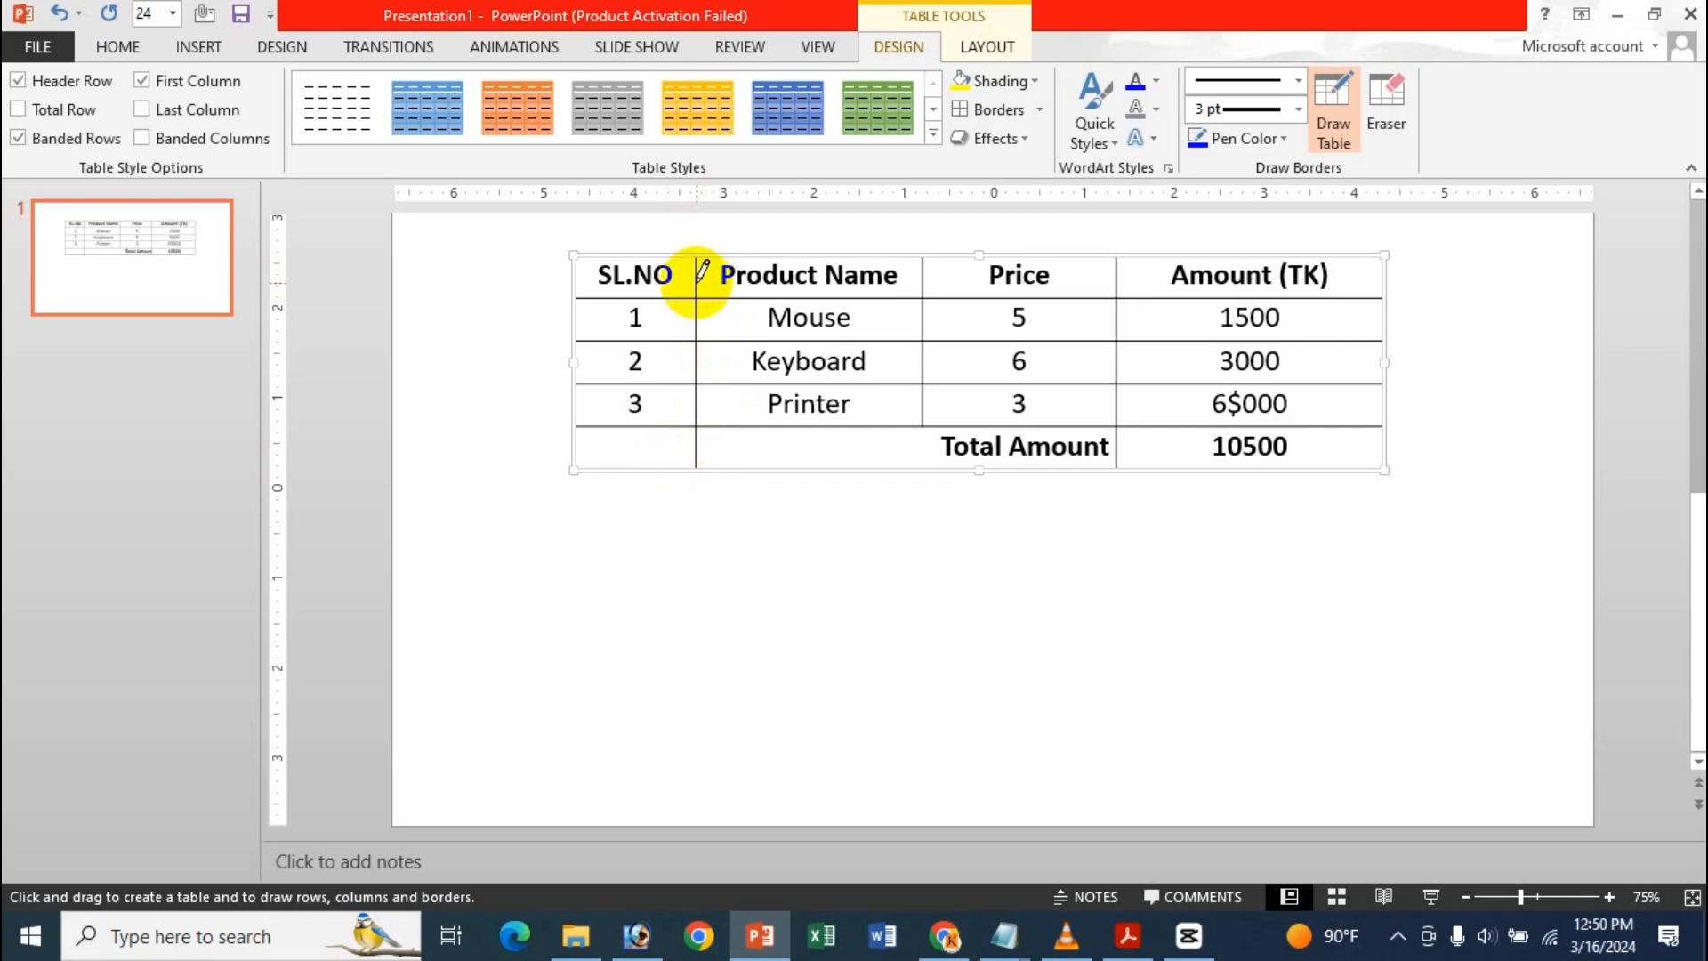
pyautogui.moveTo(694, 258)
pyautogui.mouseDown()
pyautogui.moveTo(698, 328)
pyautogui.moveTo(783, 450)
pyautogui.moveTo(867, 453)
pyautogui.mouseUp()
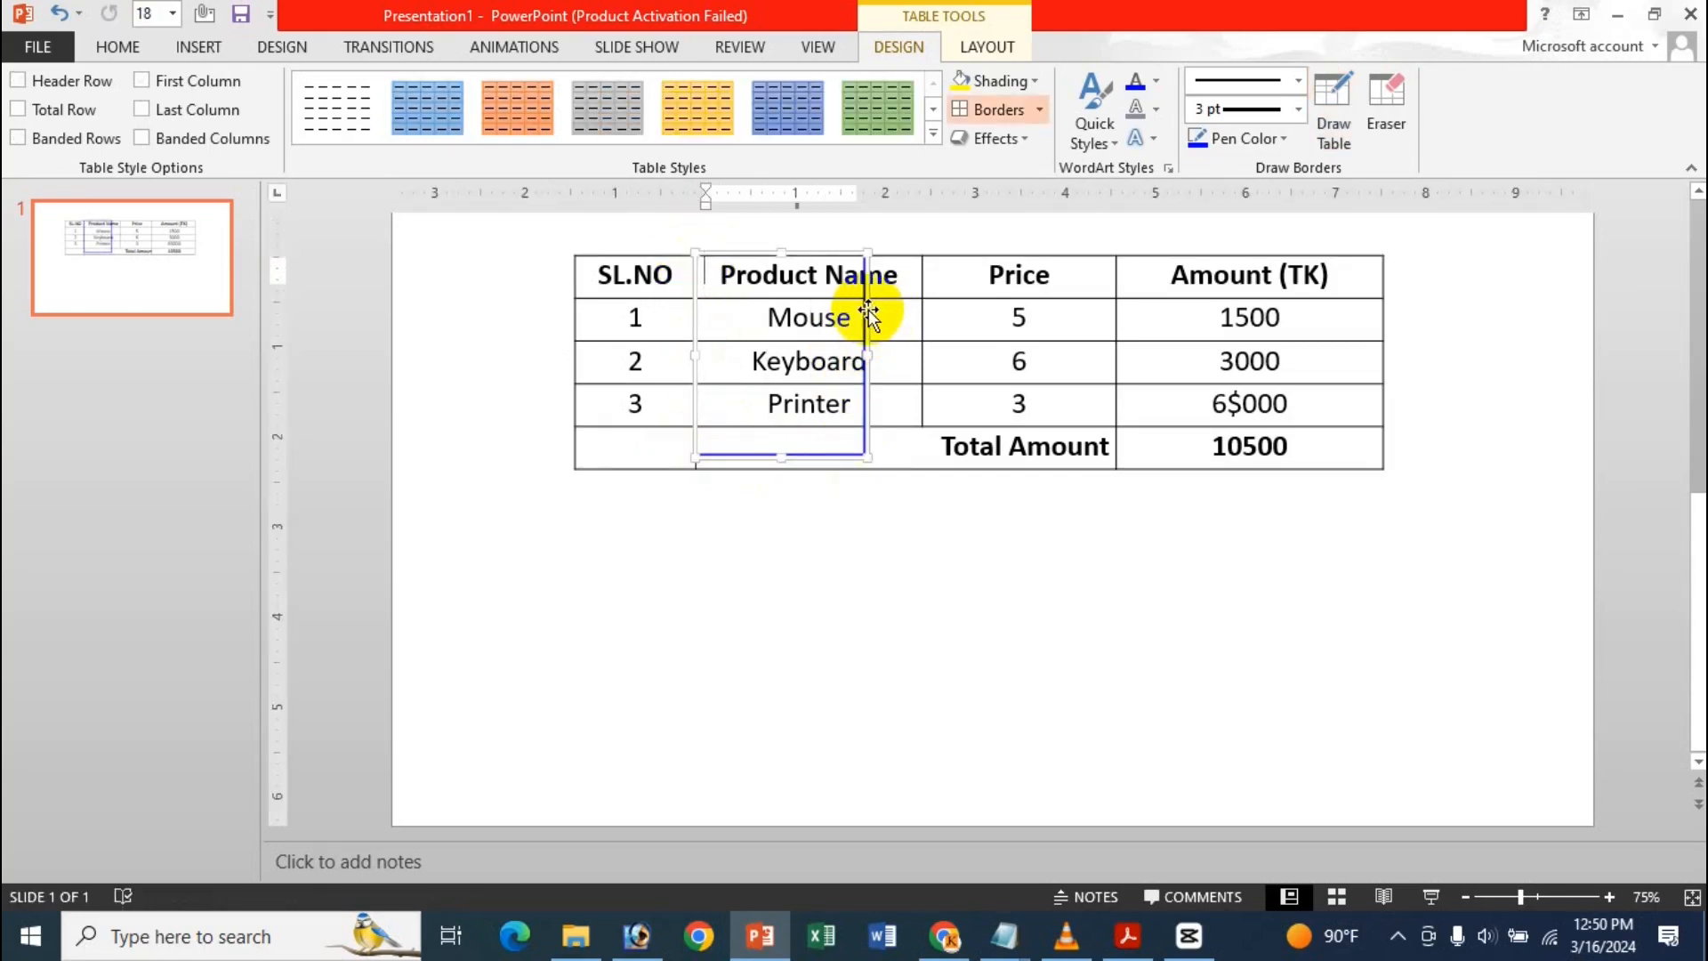
pyautogui.hotkey('ctrl', 'z')
pyautogui.hotkey('ctrl', 'z')
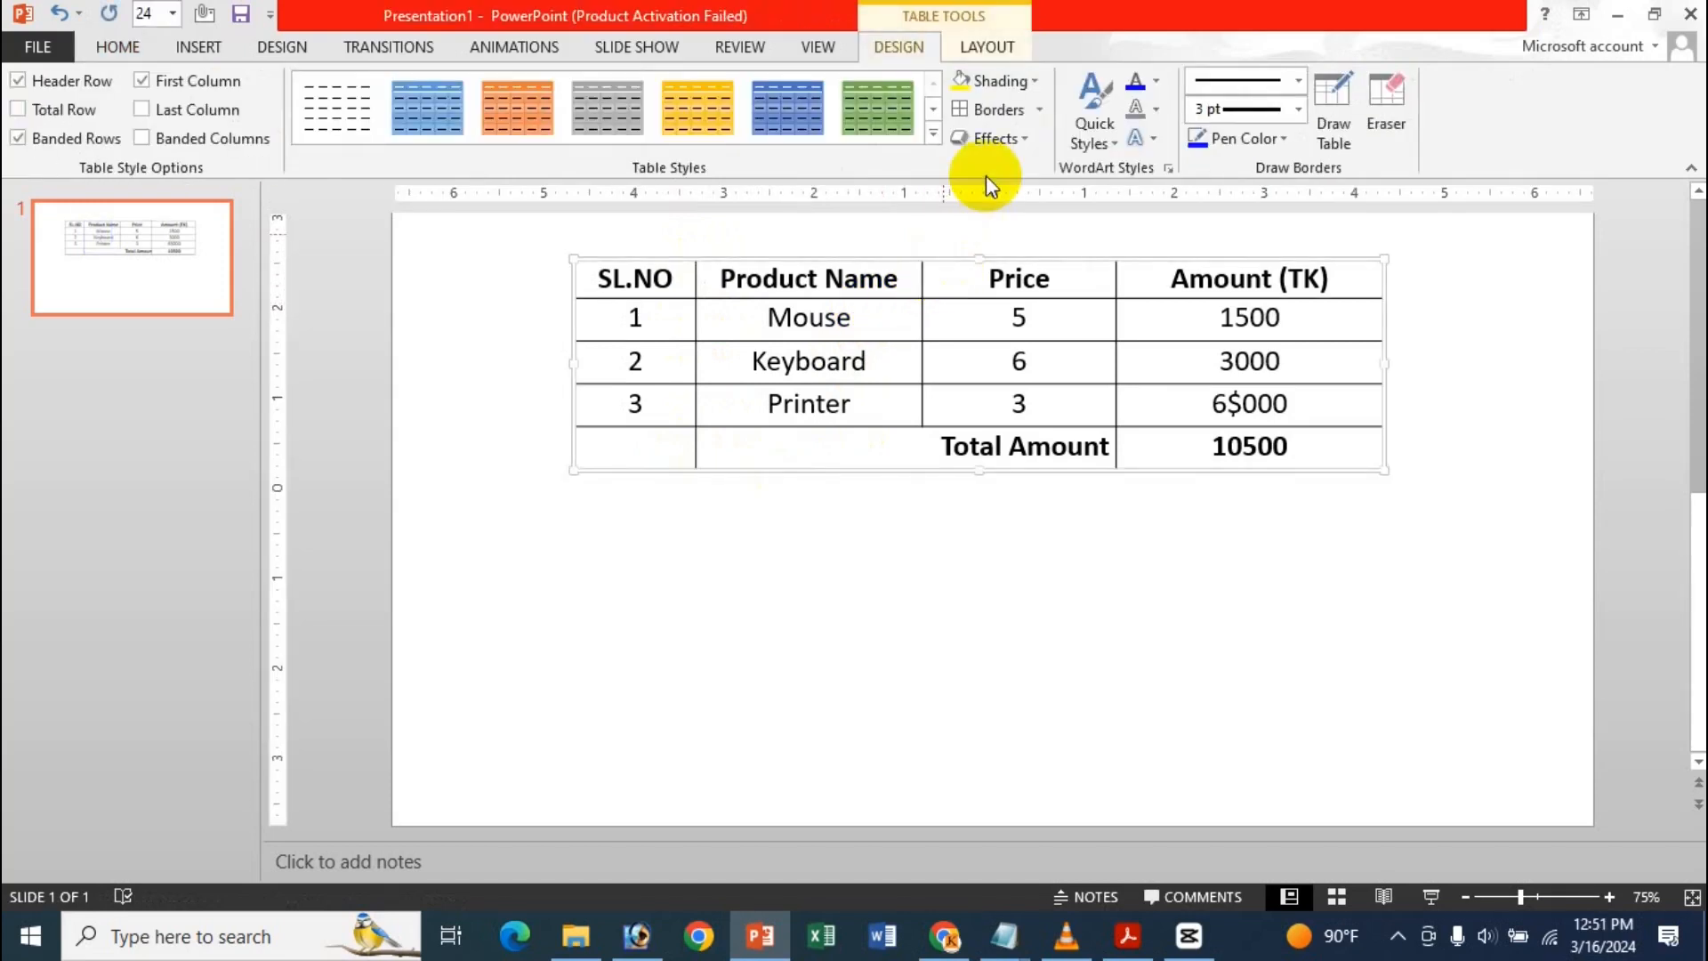
pyautogui.hotkey('ctrl', 'z')
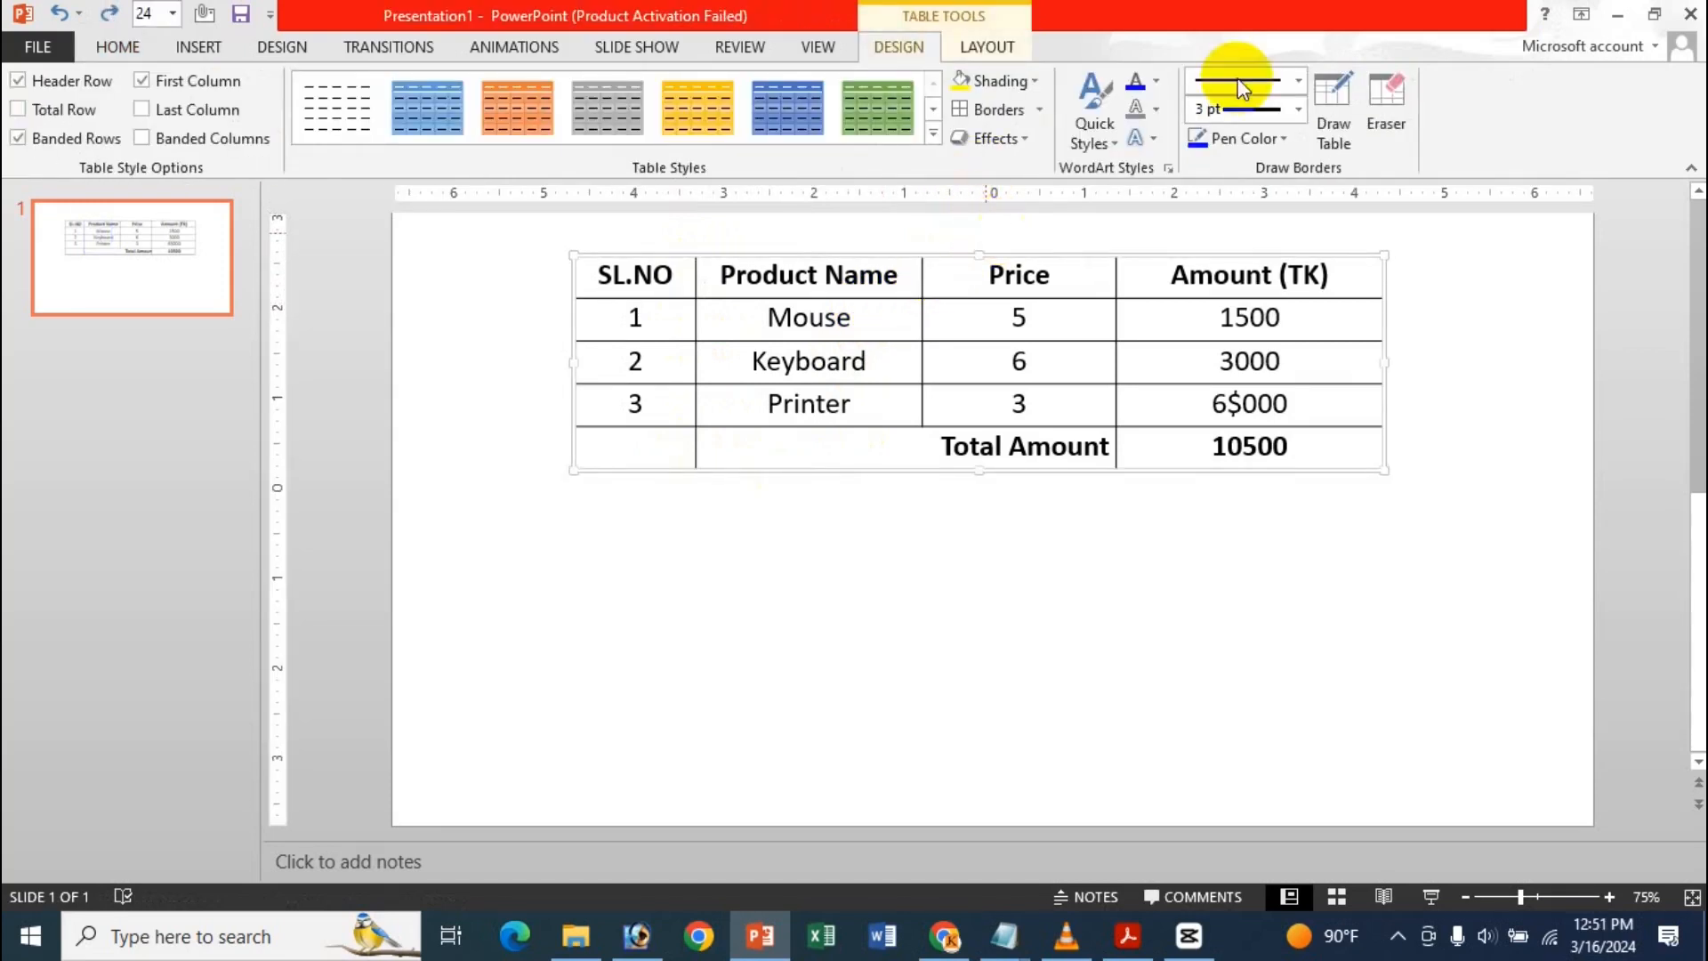
# Step: Trace the three inner column borders and the lines below the header and Mouse rows with the 3 pt blue pen
pyautogui.click(1332, 111)
pyautogui.moveTo(697, 286); pyautogui.dragTo(694, 468)
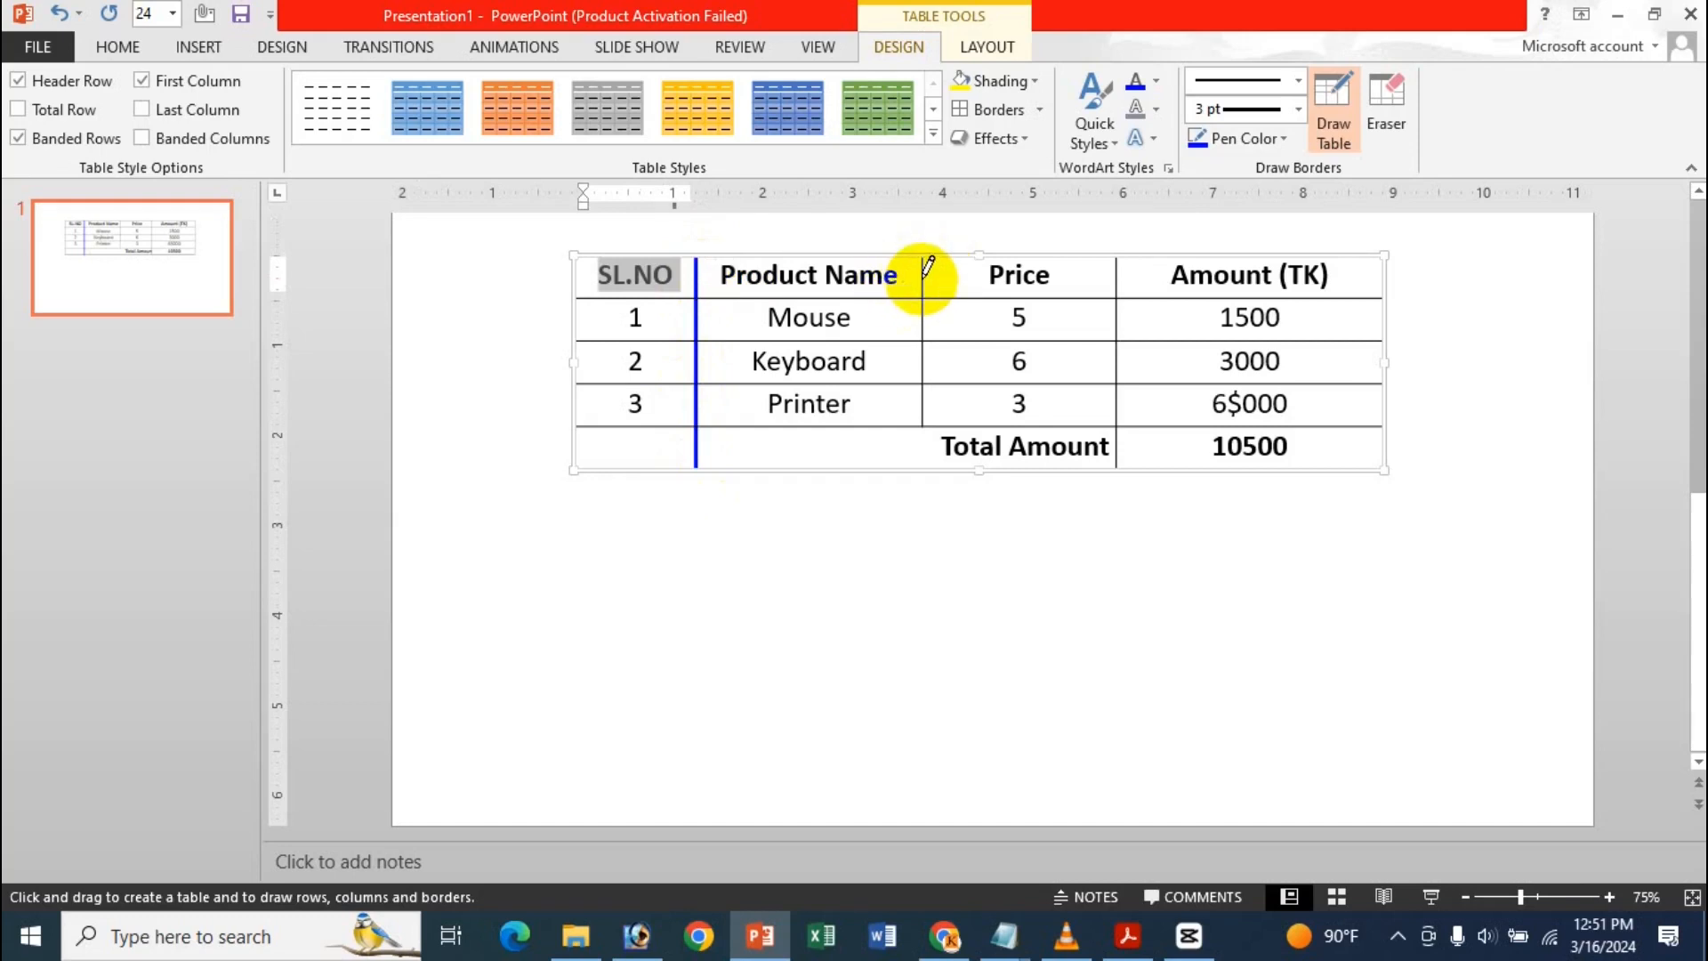
pyautogui.moveTo(932, 411); pyautogui.dragTo(929, 411)
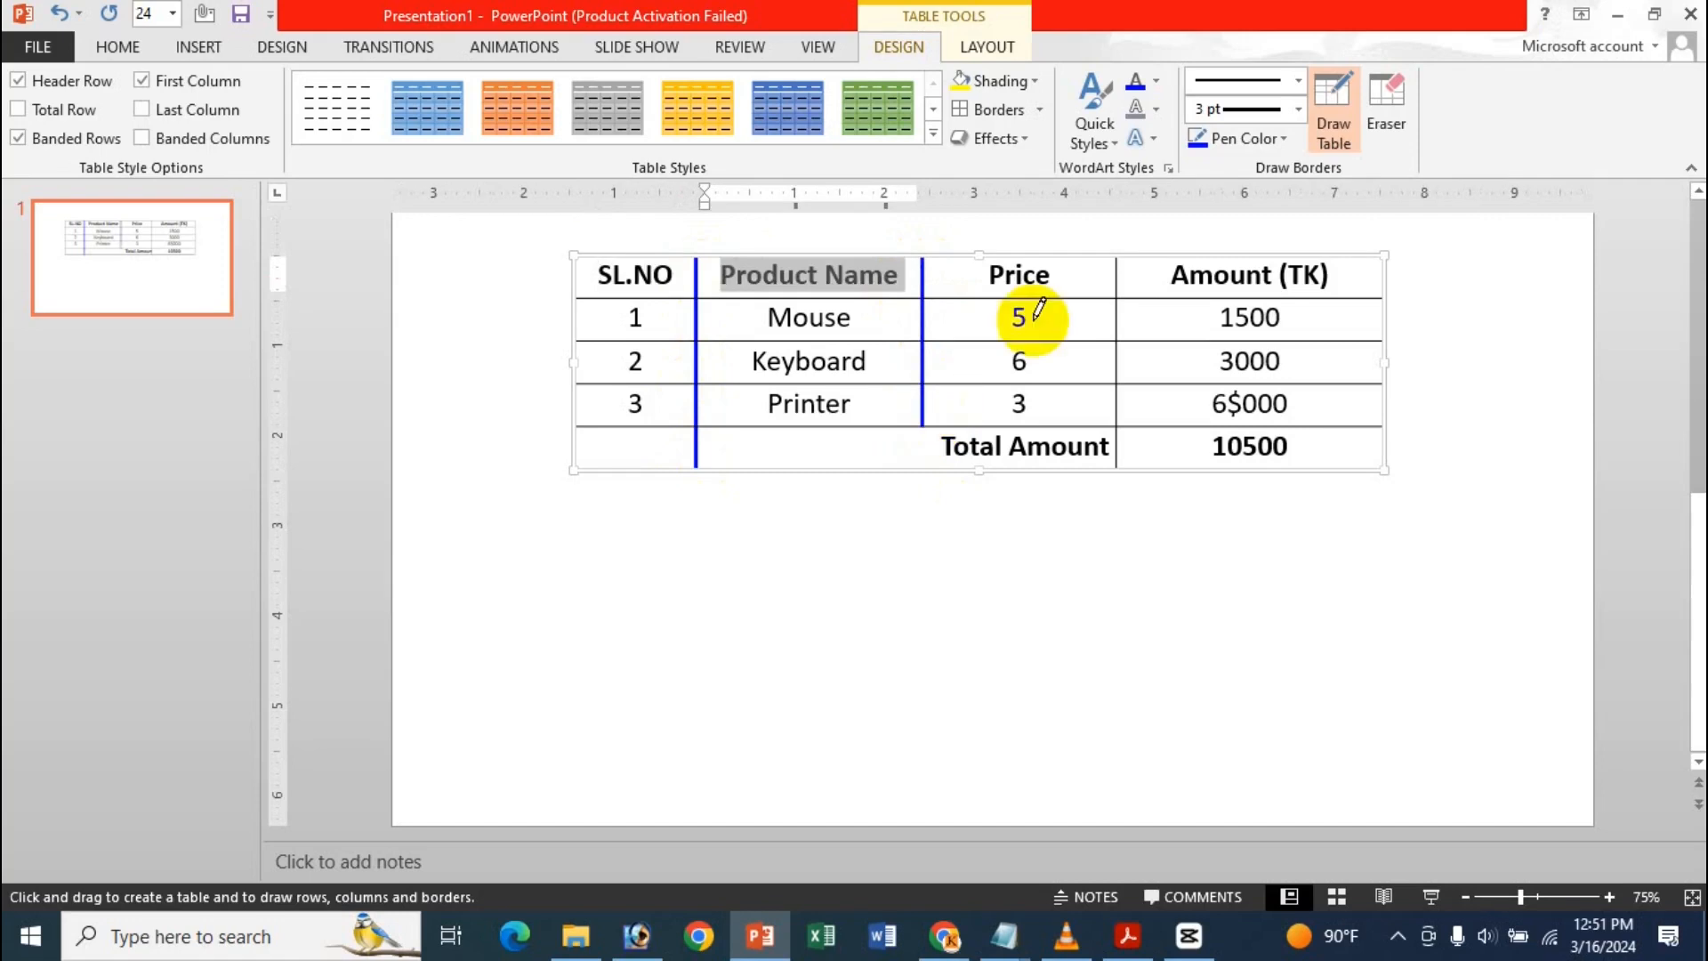
pyautogui.moveTo(1115, 272); pyautogui.dragTo(1121, 449)
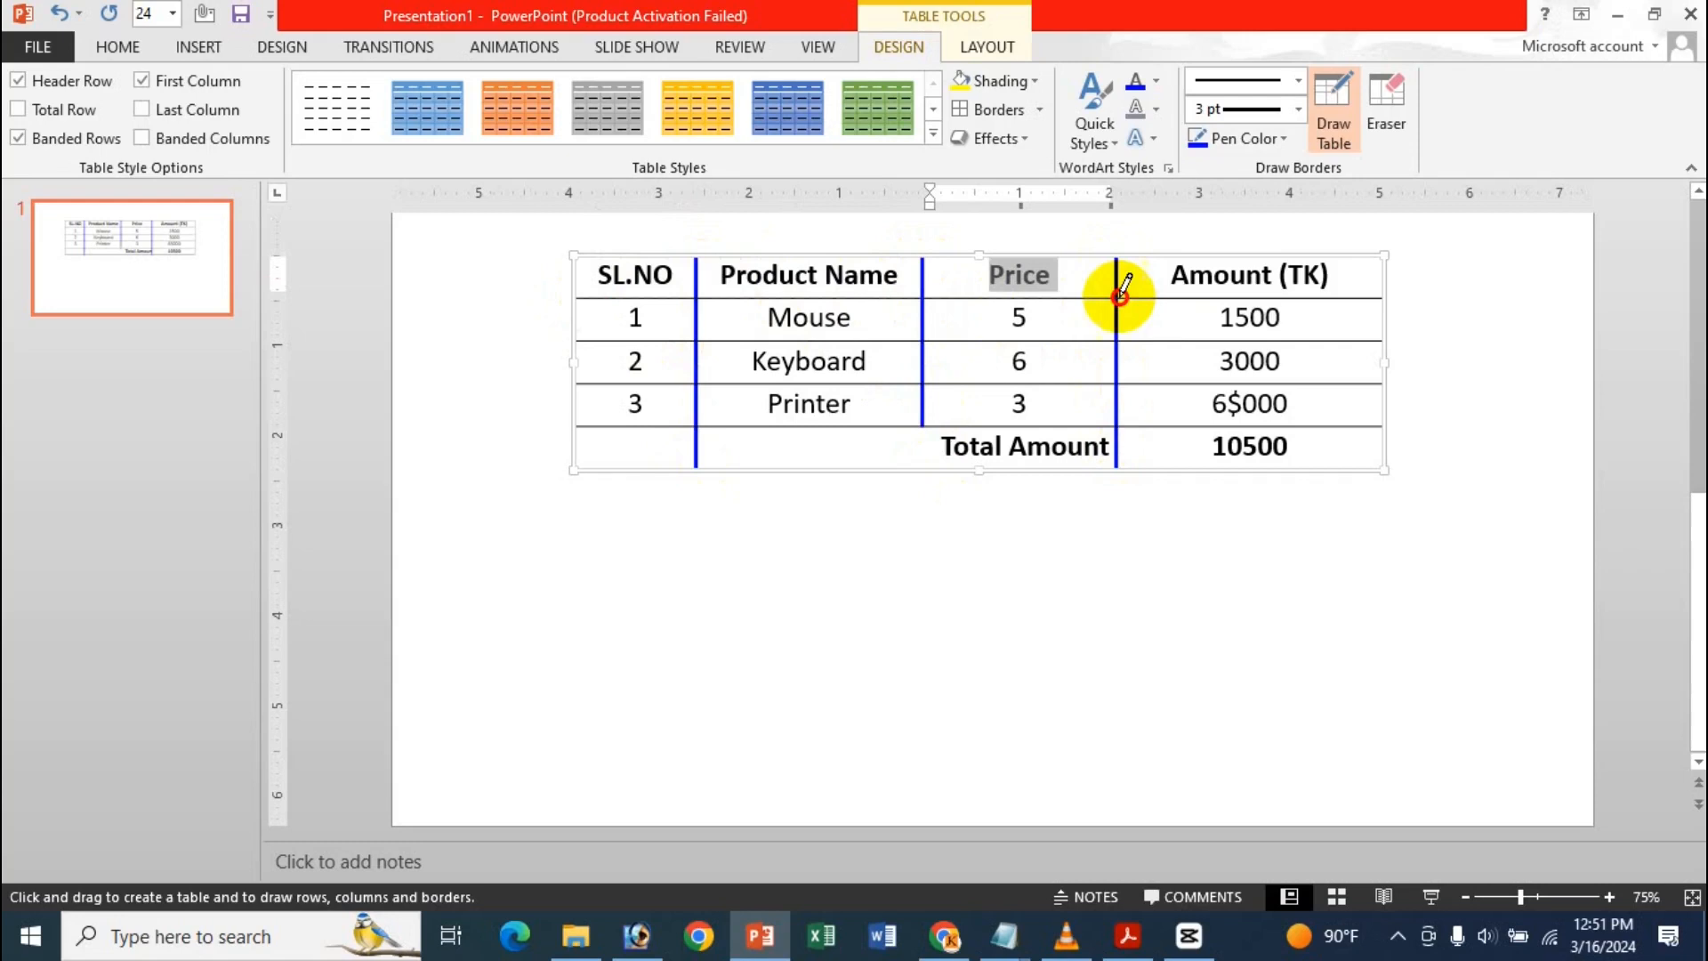
pyautogui.click(1370, 300)
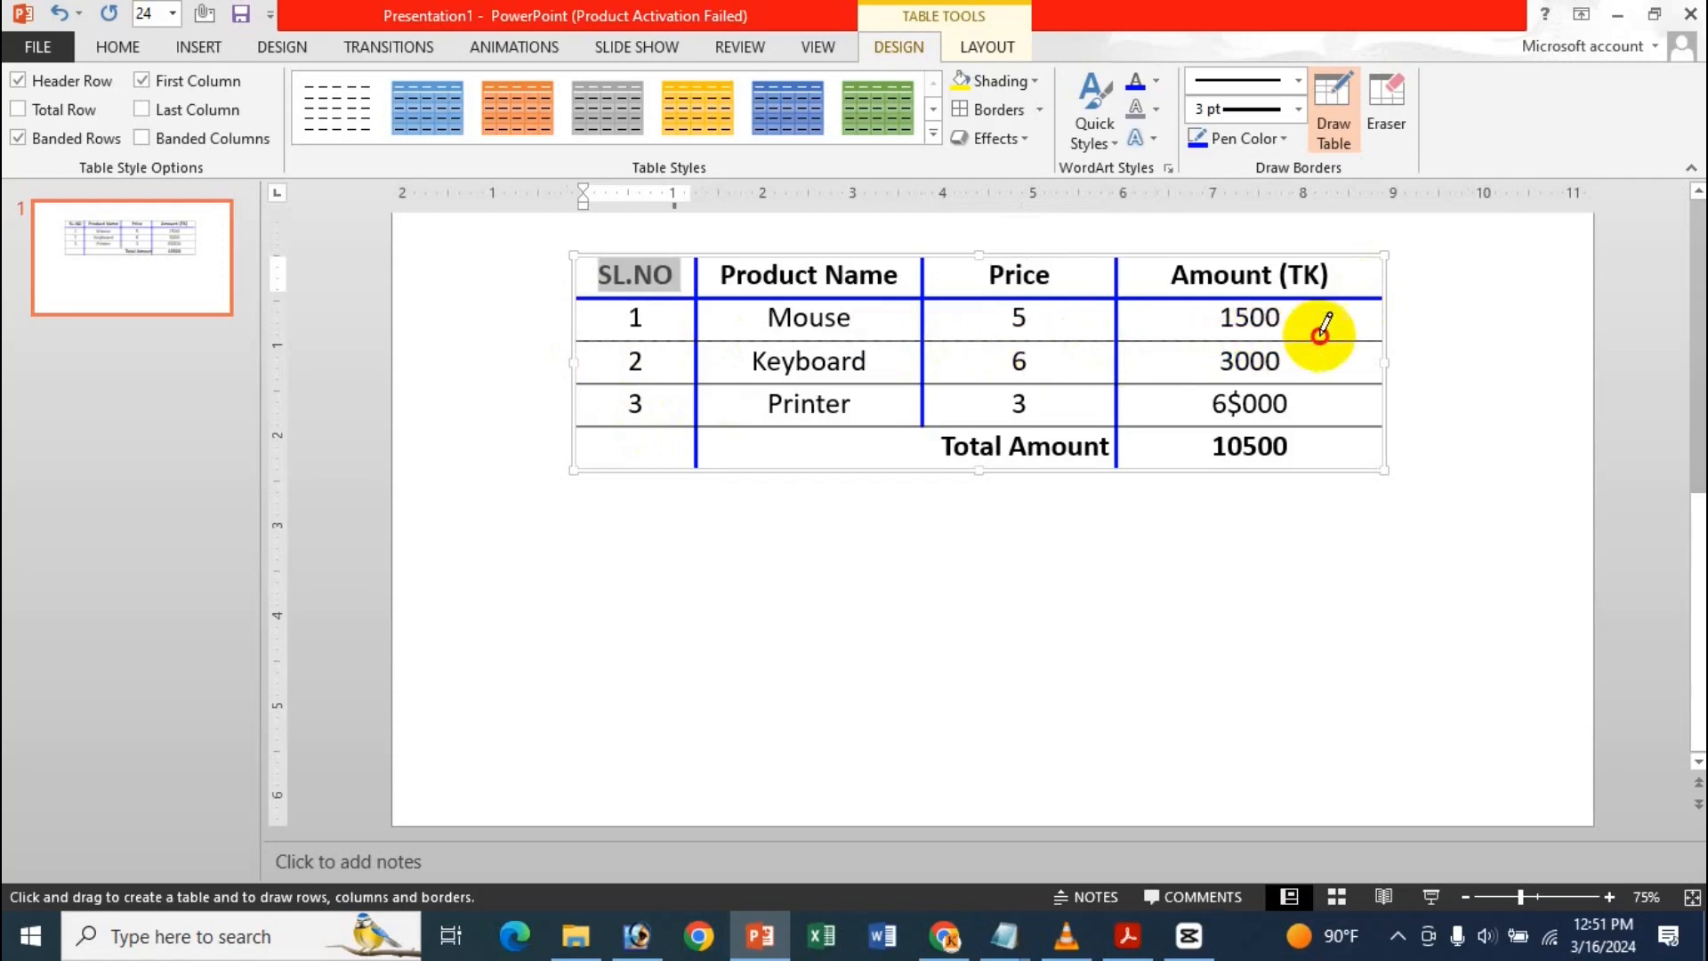
pyautogui.click(1353, 340)
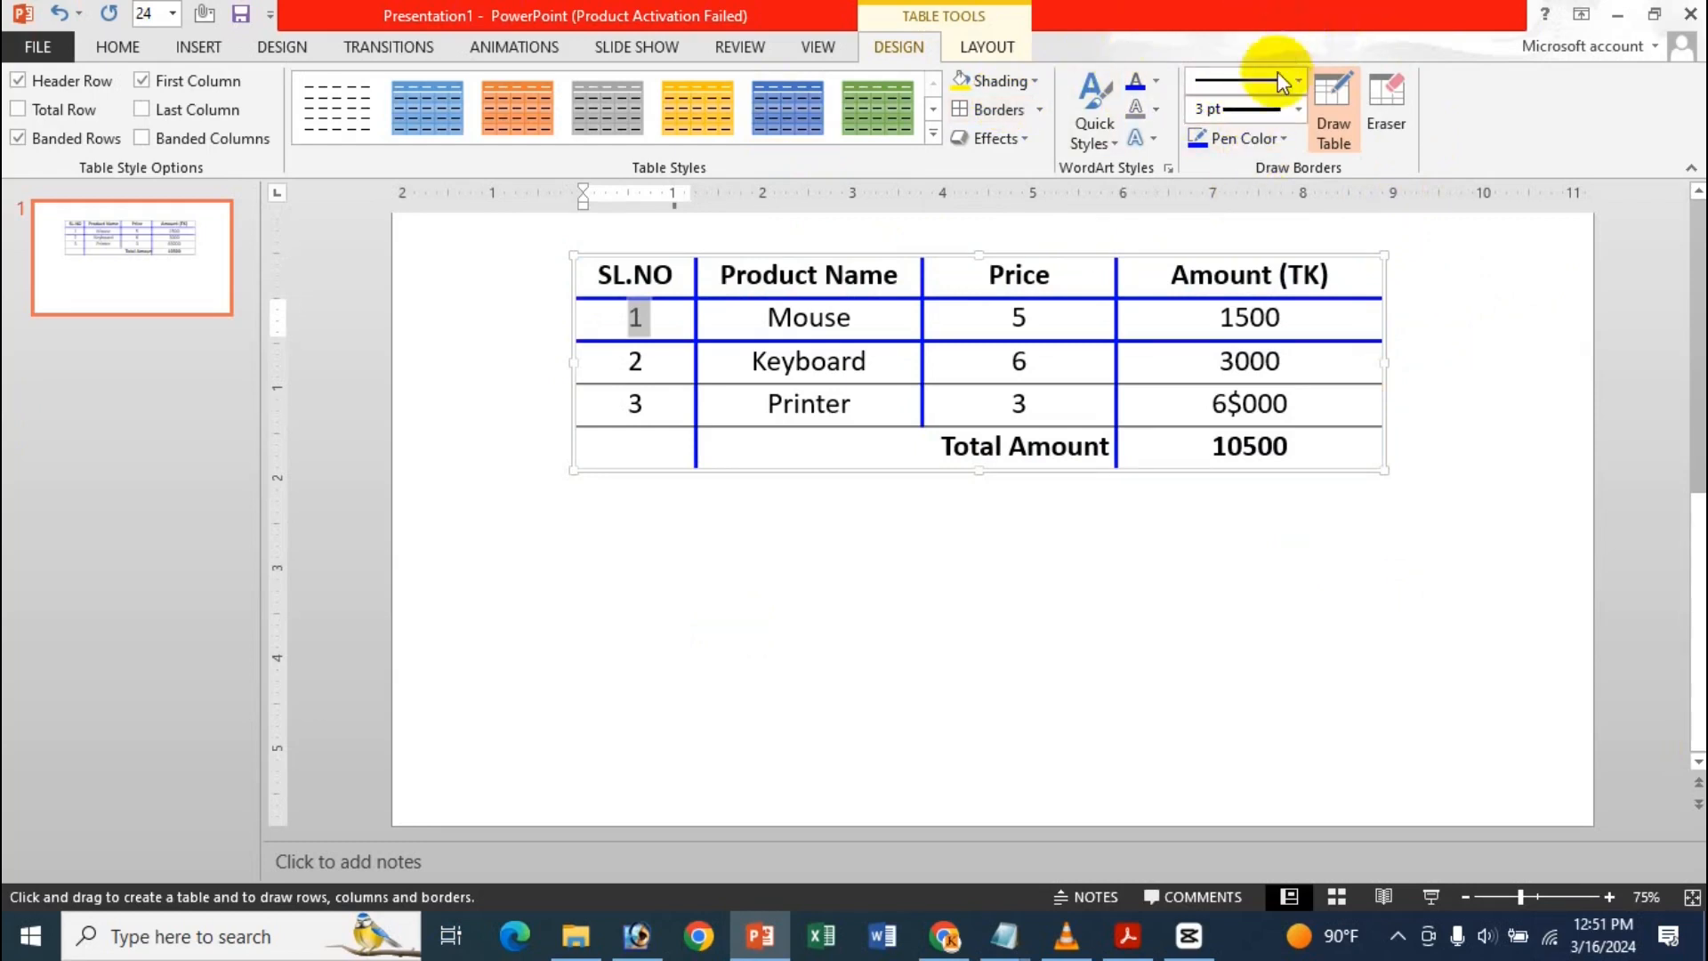
# Step: Draw a new single-cell table in the empty area below the product table with the blue pen
pyautogui.moveTo(703, 493); pyautogui.dragTo(995, 614)
pyautogui.moveTo(1150, 652)
pyautogui.mouseDown()
pyautogui.moveTo(1270, 709)
pyautogui.moveTo(1247, 801)
pyautogui.moveTo(1213, 799)
pyautogui.mouseUp()
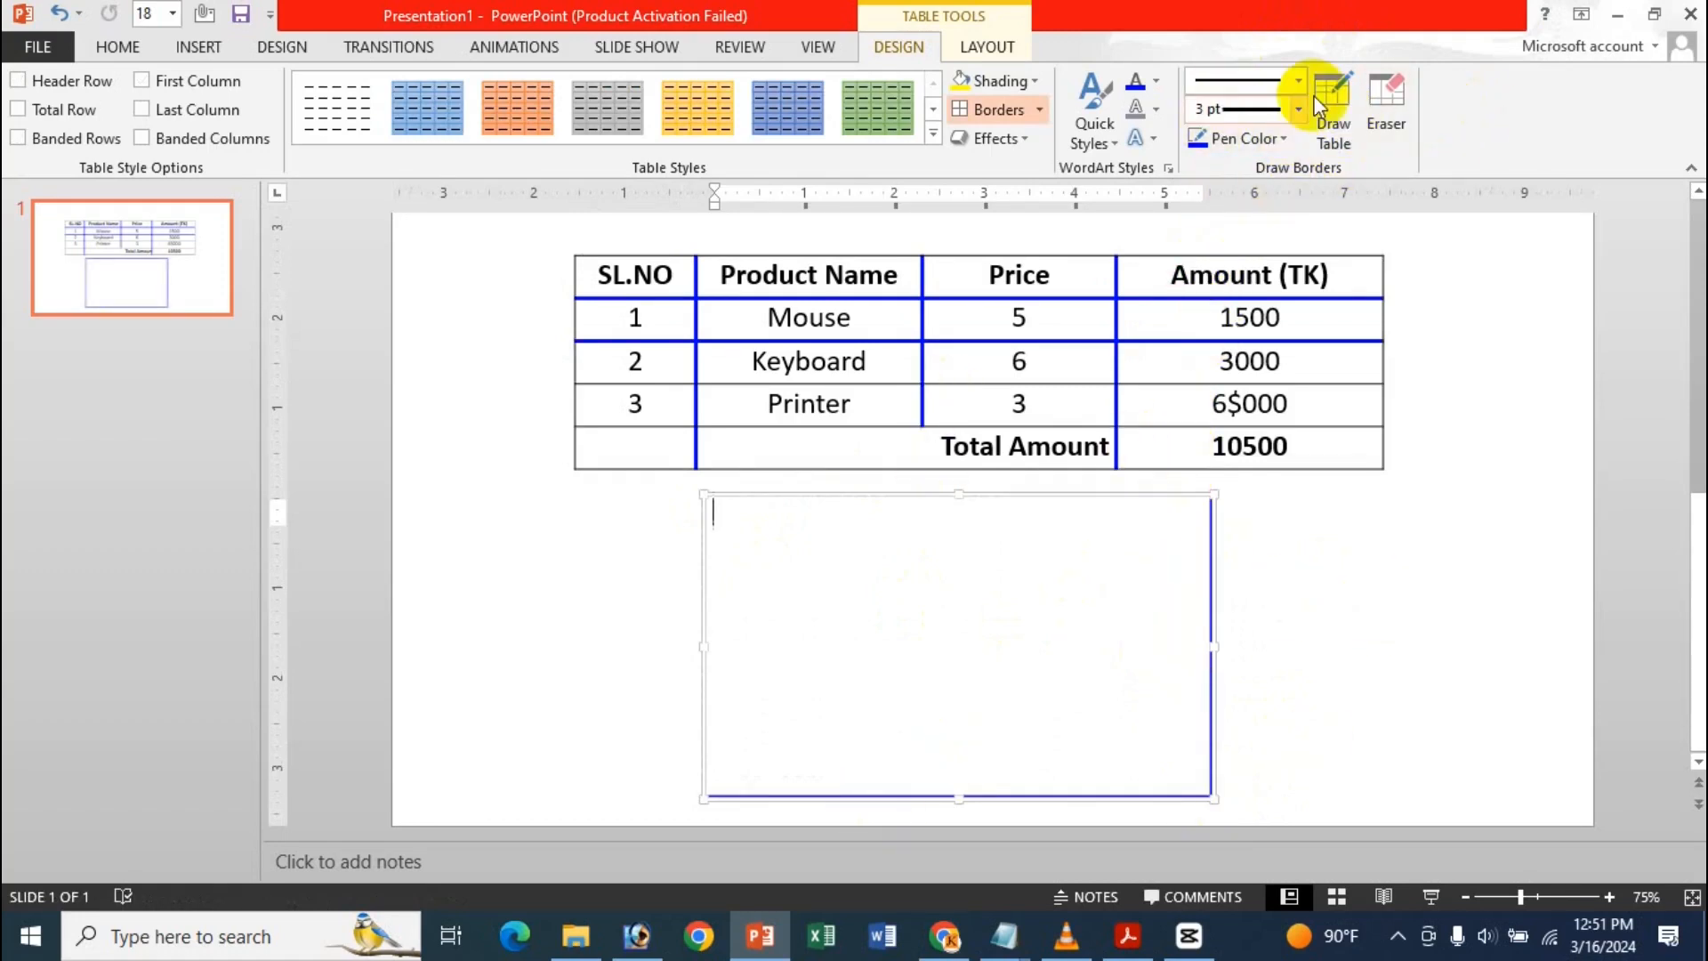
# Step: Divide the new table with six vertical 3 pt lines in standard red, and undo the stray diagonal line in the last column
pyautogui.click(1258, 140)
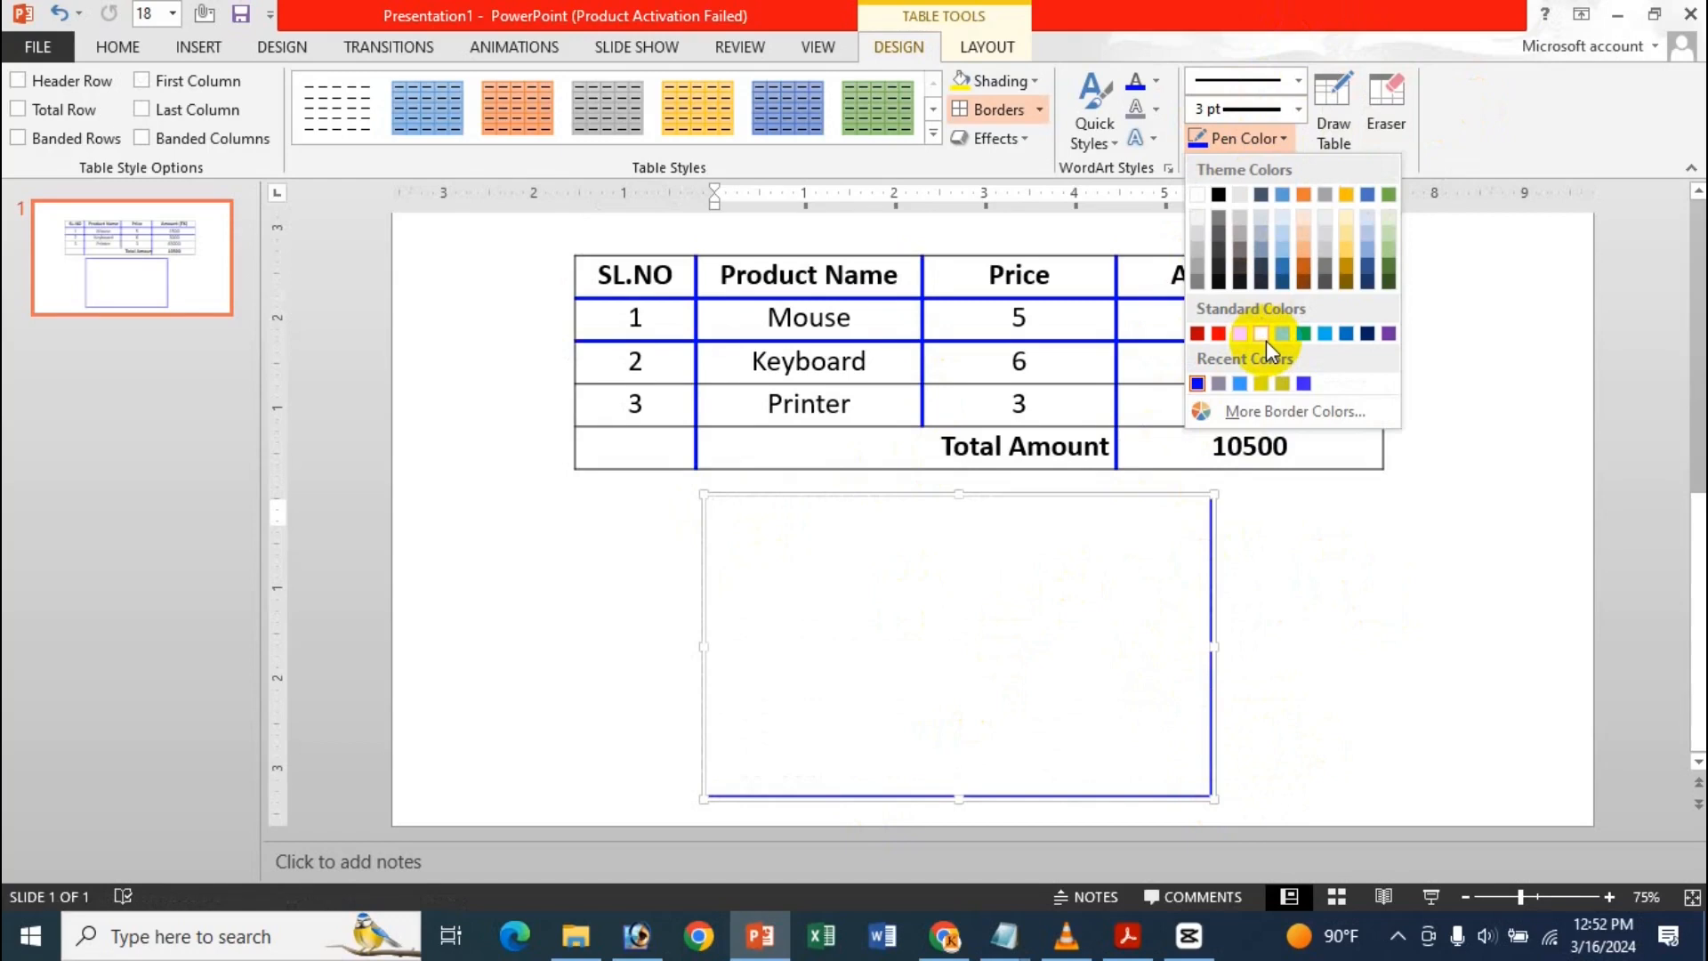
pyautogui.click(1221, 335)
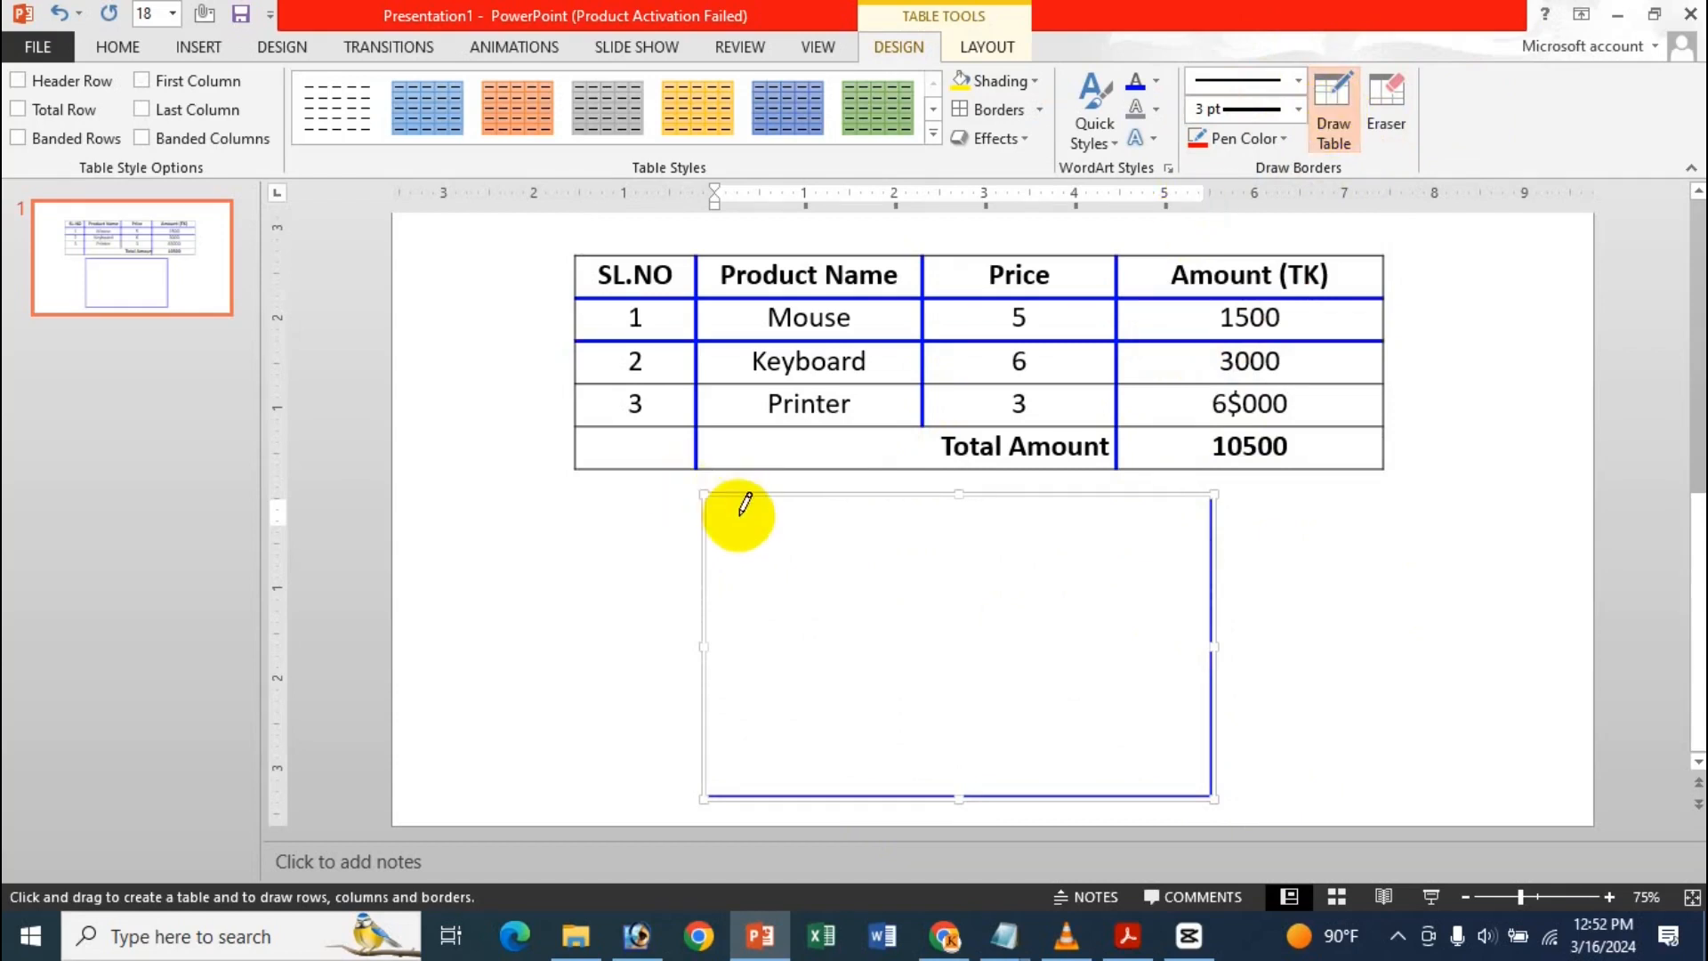
pyautogui.moveTo(768, 513); pyautogui.dragTo(770, 787)
pyautogui.moveTo(826, 516); pyautogui.dragTo(825, 791)
pyautogui.moveTo(881, 507); pyautogui.dragTo(884, 788)
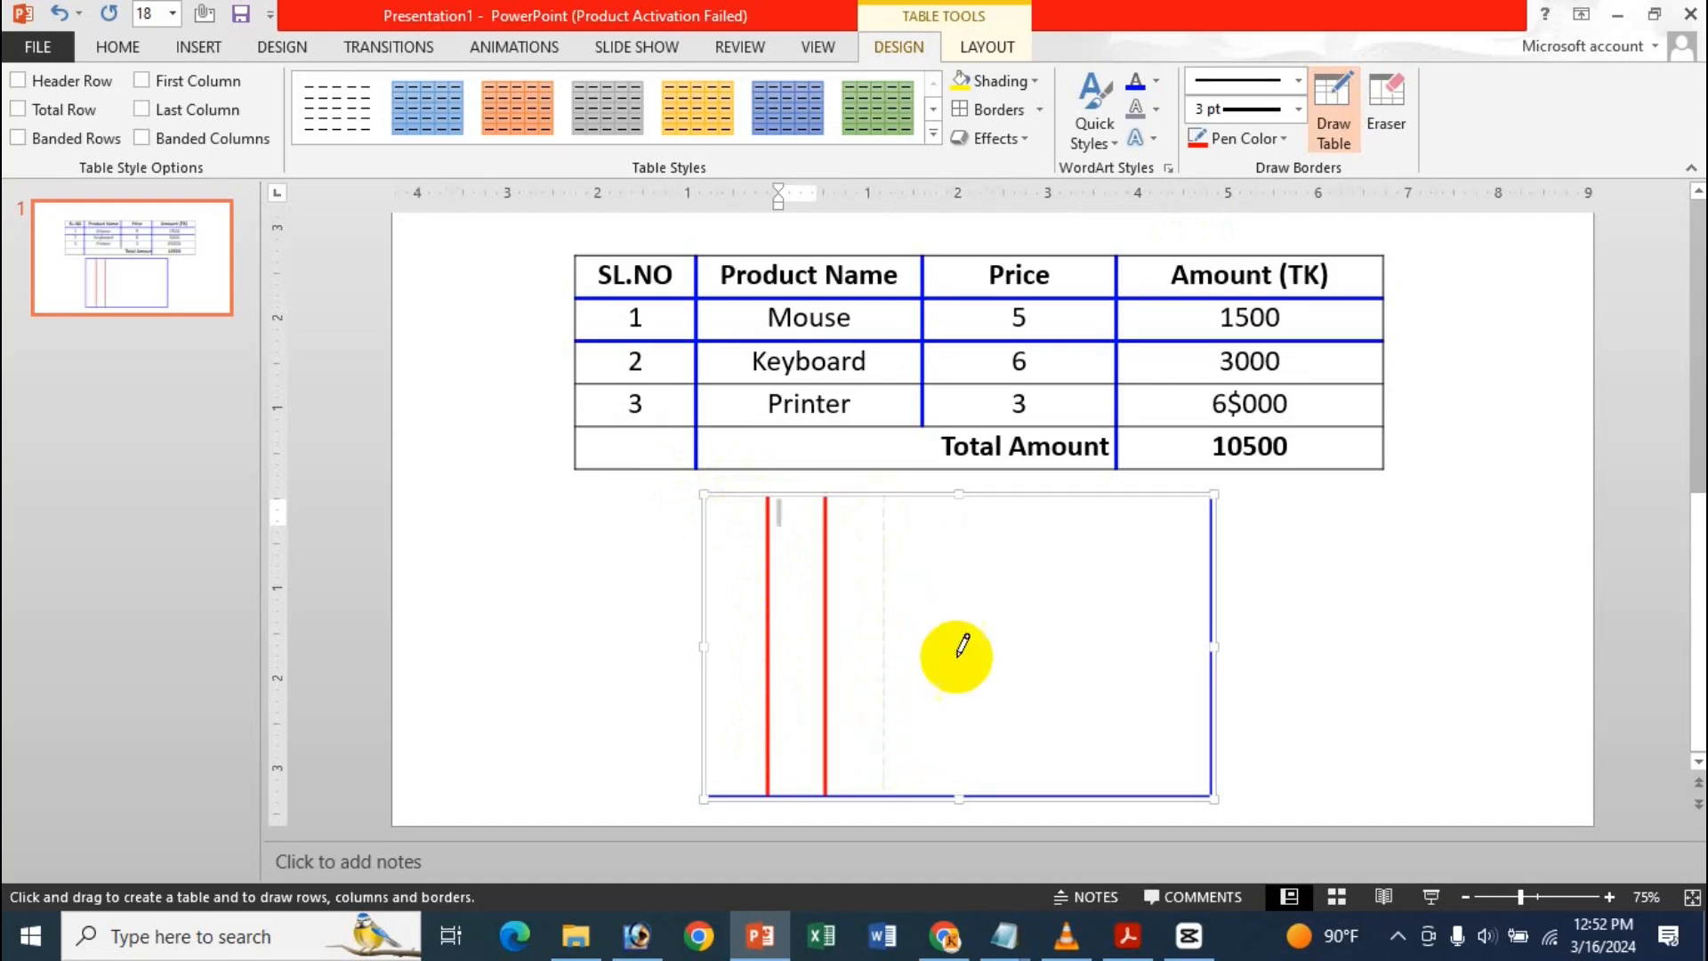
pyautogui.moveTo(943, 516); pyautogui.dragTo(961, 767)
pyautogui.moveTo(1018, 511); pyautogui.dragTo(1041, 765)
pyautogui.moveTo(1086, 514); pyautogui.dragTo(1100, 783)
pyautogui.moveTo(1148, 504)
pyautogui.mouseDown()
pyautogui.moveTo(1152, 762)
pyautogui.moveTo(1163, 697)
pyautogui.mouseUp()
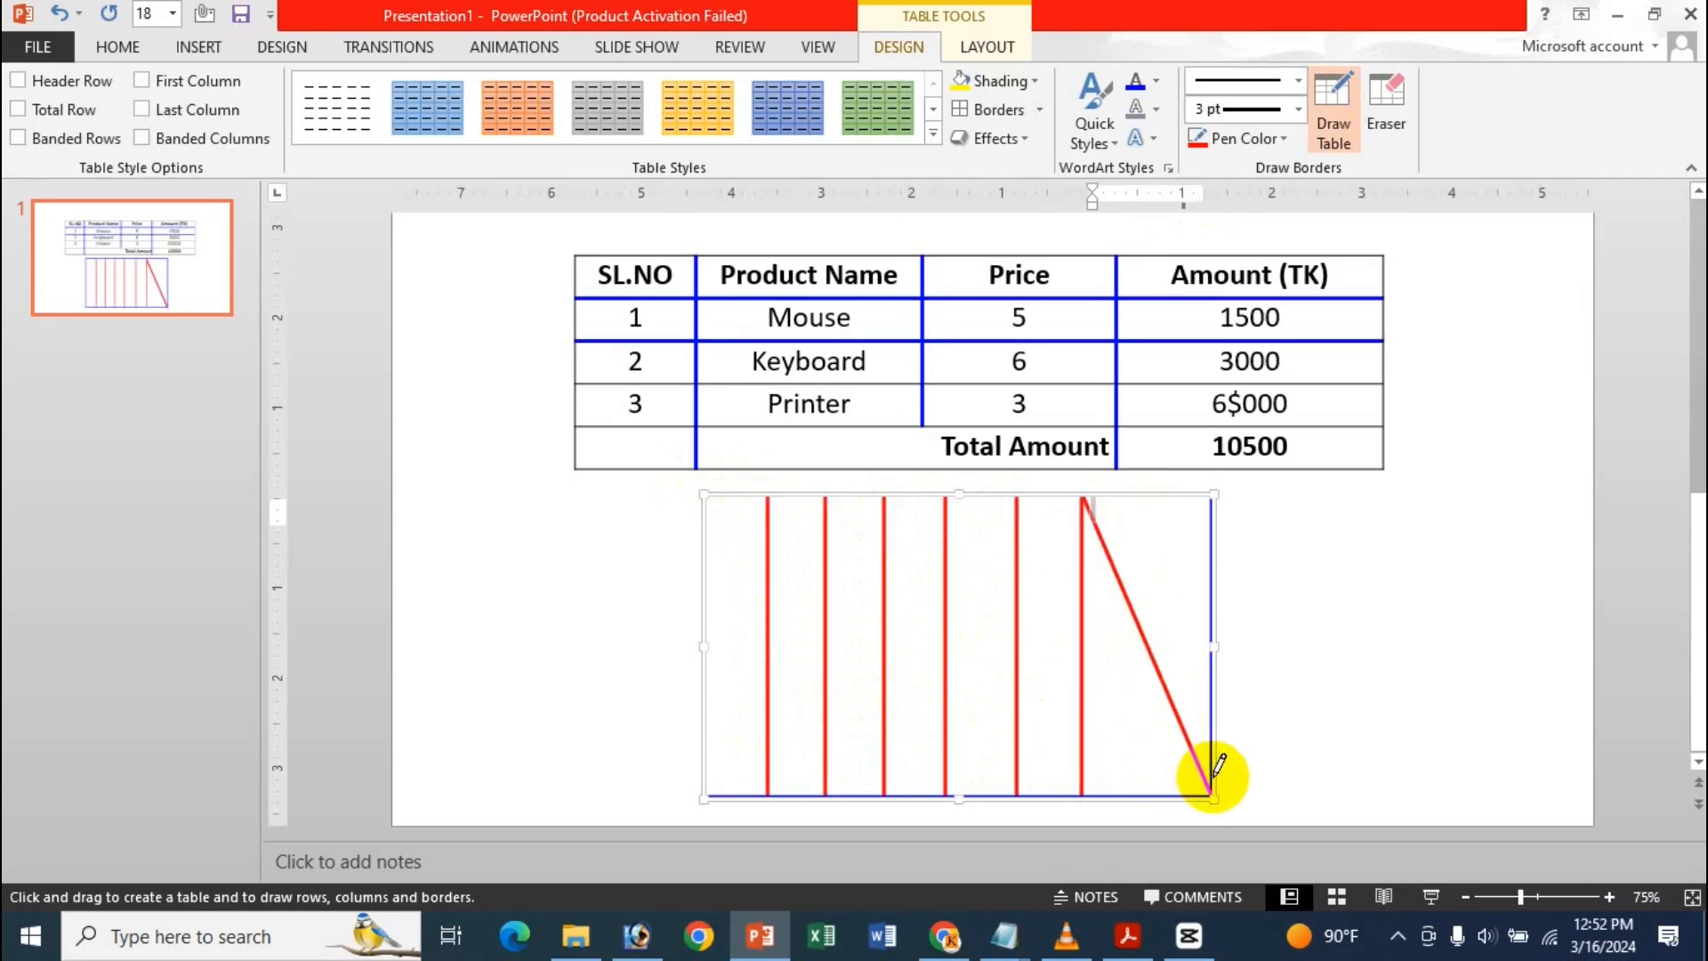
pyautogui.hotkey('ctrl', 'z')
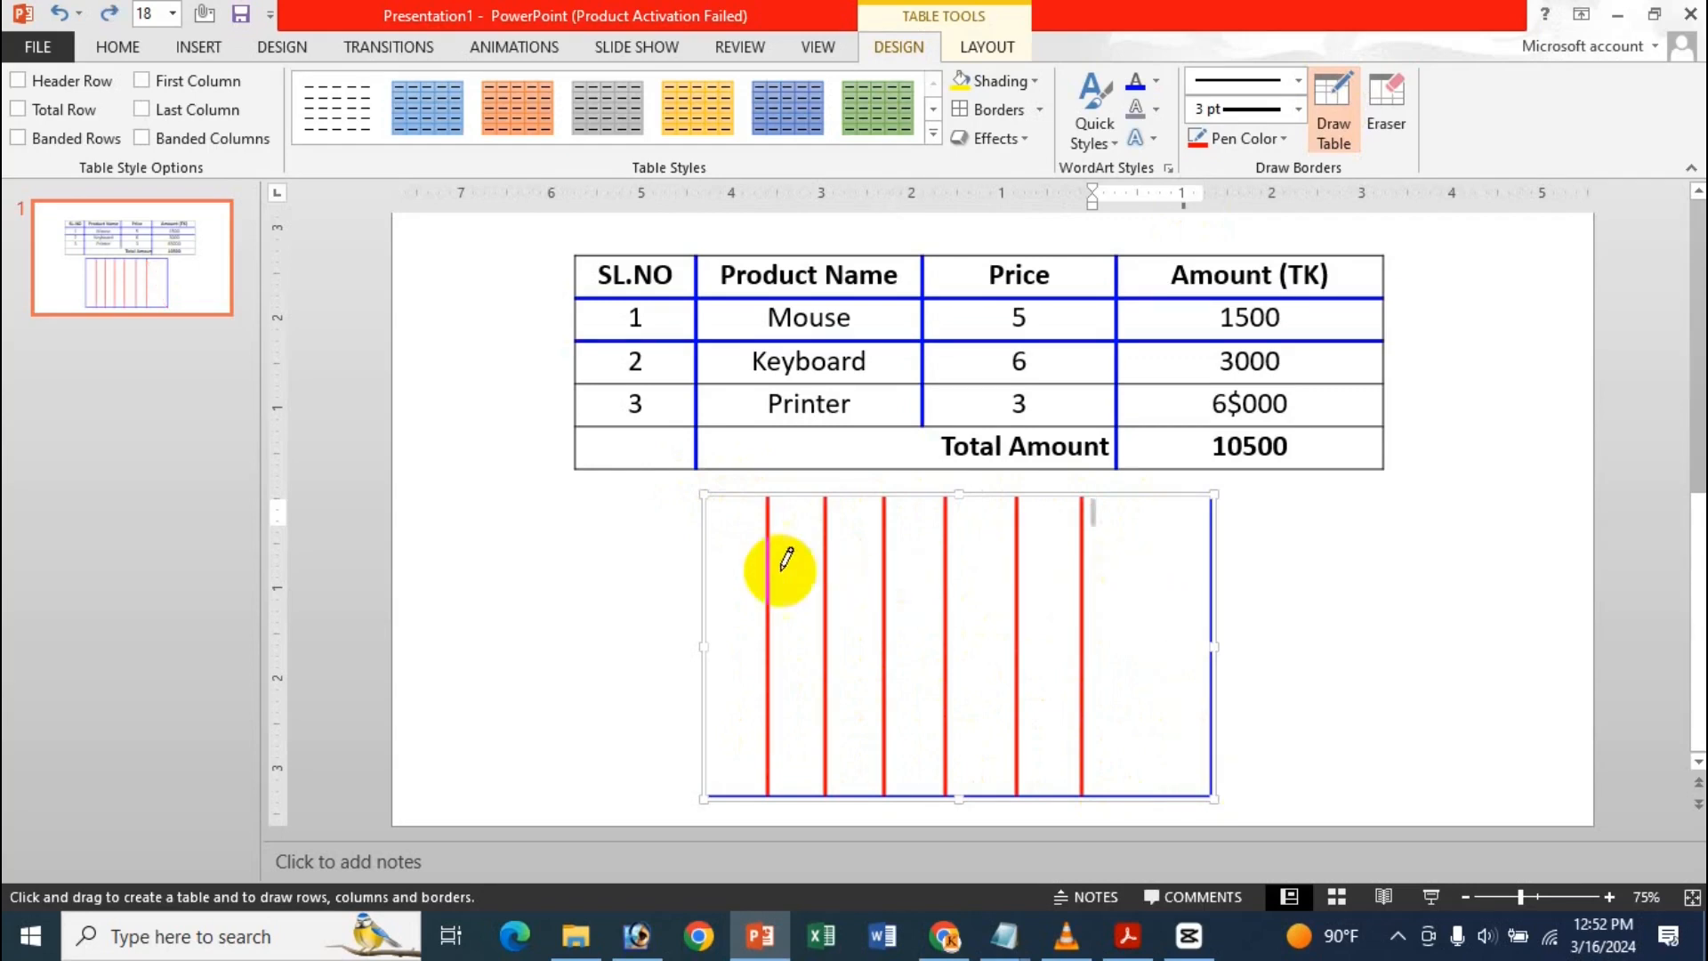
# Step: Divide the lower table into five rows with four horizontal 3 pt lines in standard yellow
pyautogui.click(1246, 138)
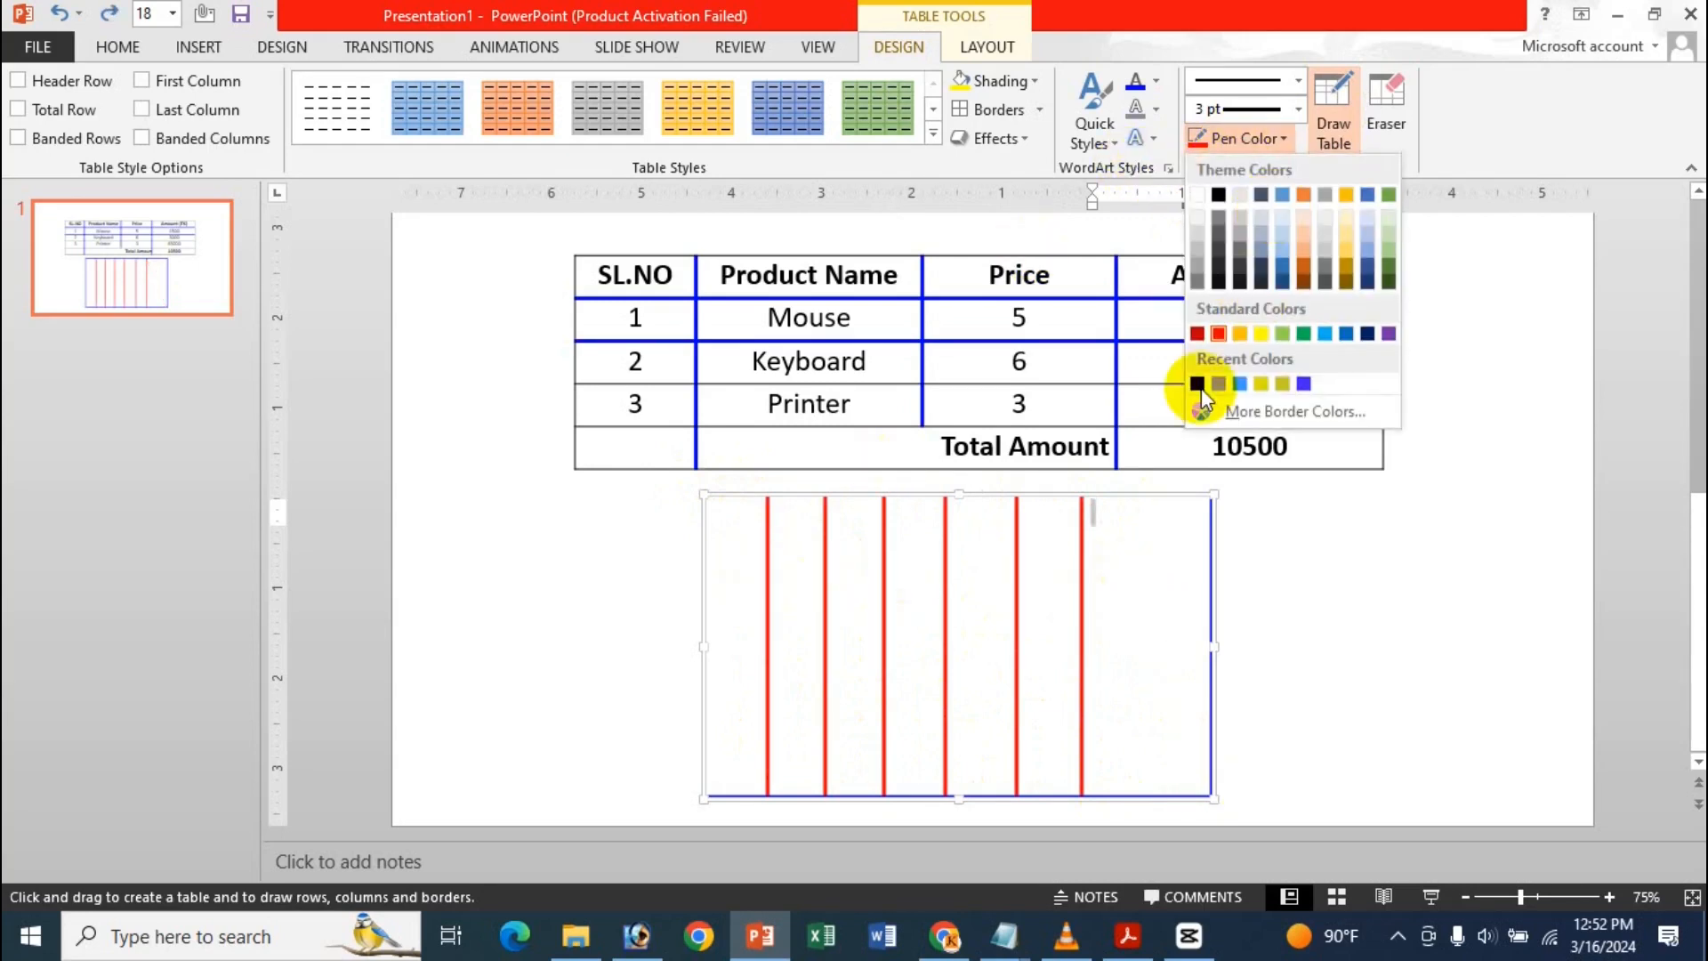
pyautogui.click(1263, 327)
pyautogui.moveTo(707, 554); pyautogui.dragTo(1226, 559)
pyautogui.moveTo(709, 627); pyautogui.dragTo(1255, 623)
pyautogui.moveTo(708, 681); pyautogui.dragTo(1308, 697)
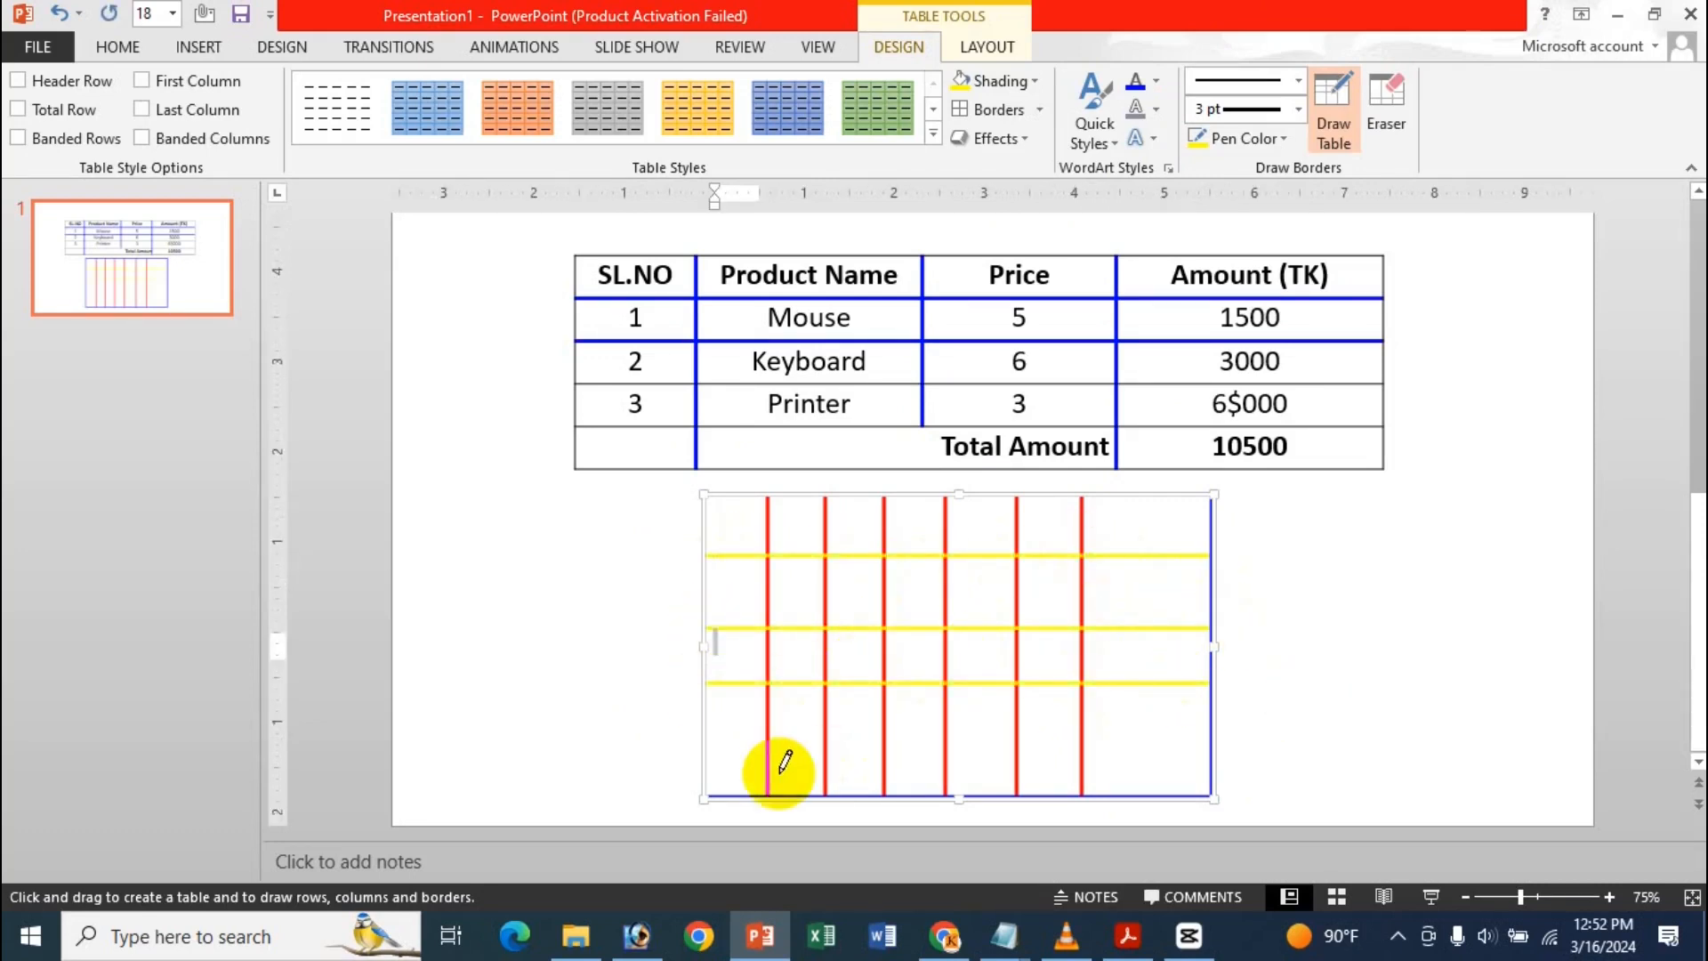
pyautogui.moveTo(722, 746); pyautogui.dragTo(1411, 725)
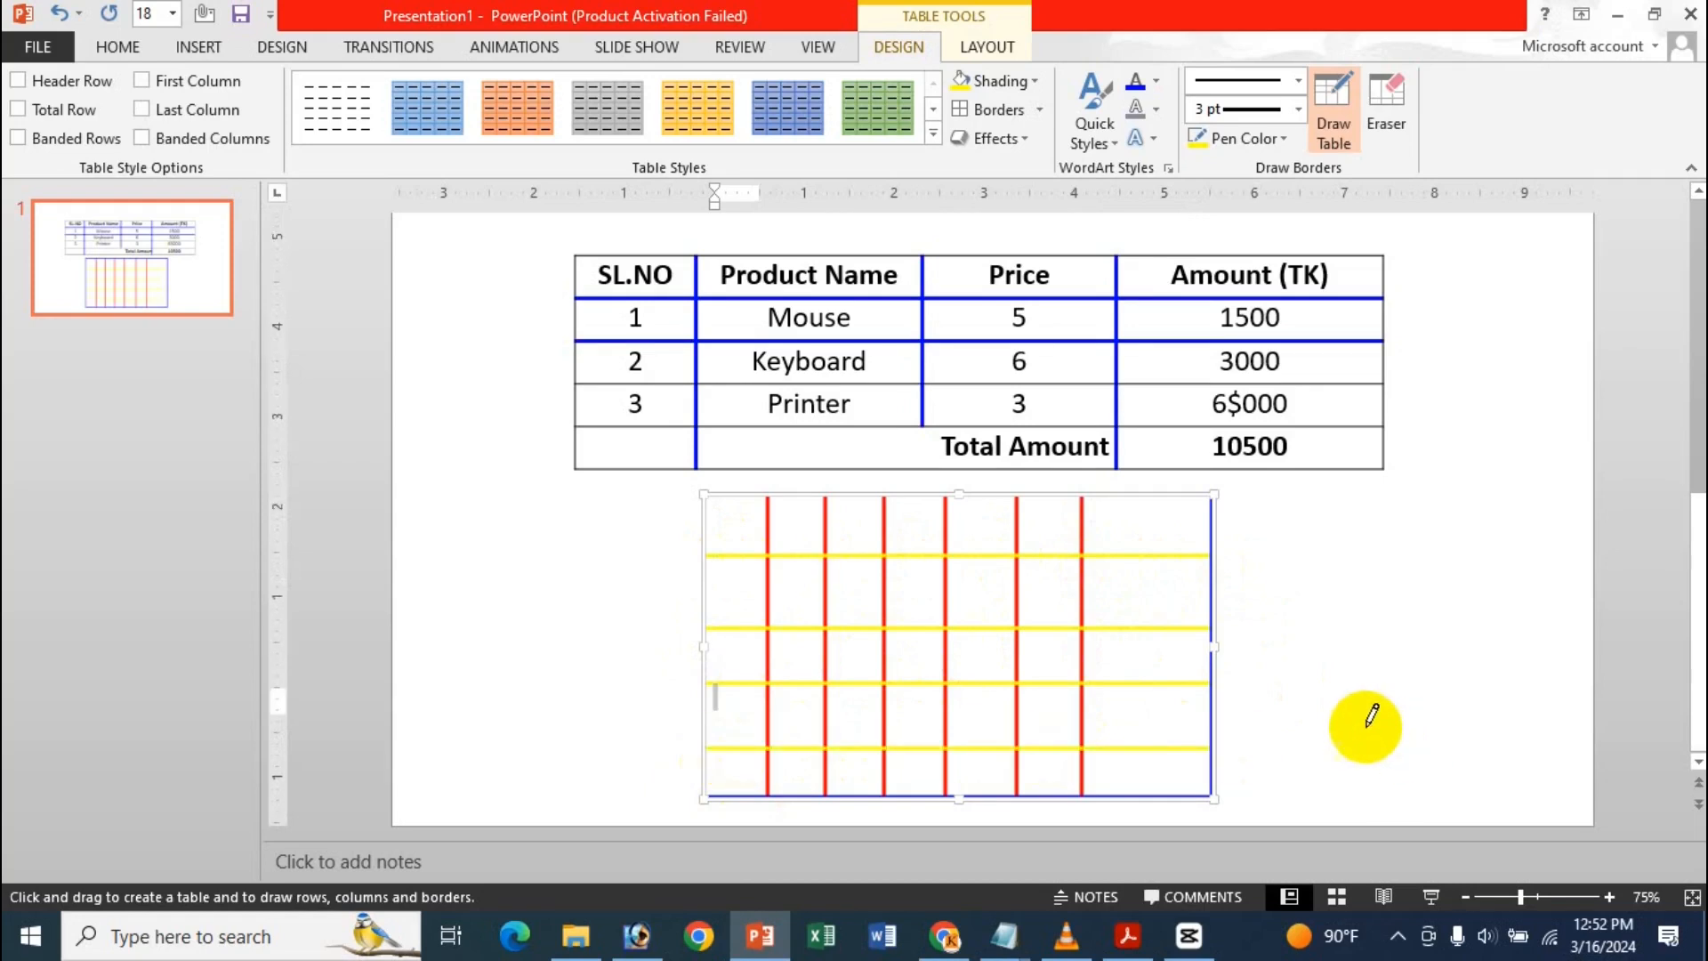
# Step: Split the lower table's first row with a horizontal 3 pt line in standard green
pyautogui.click(1273, 139)
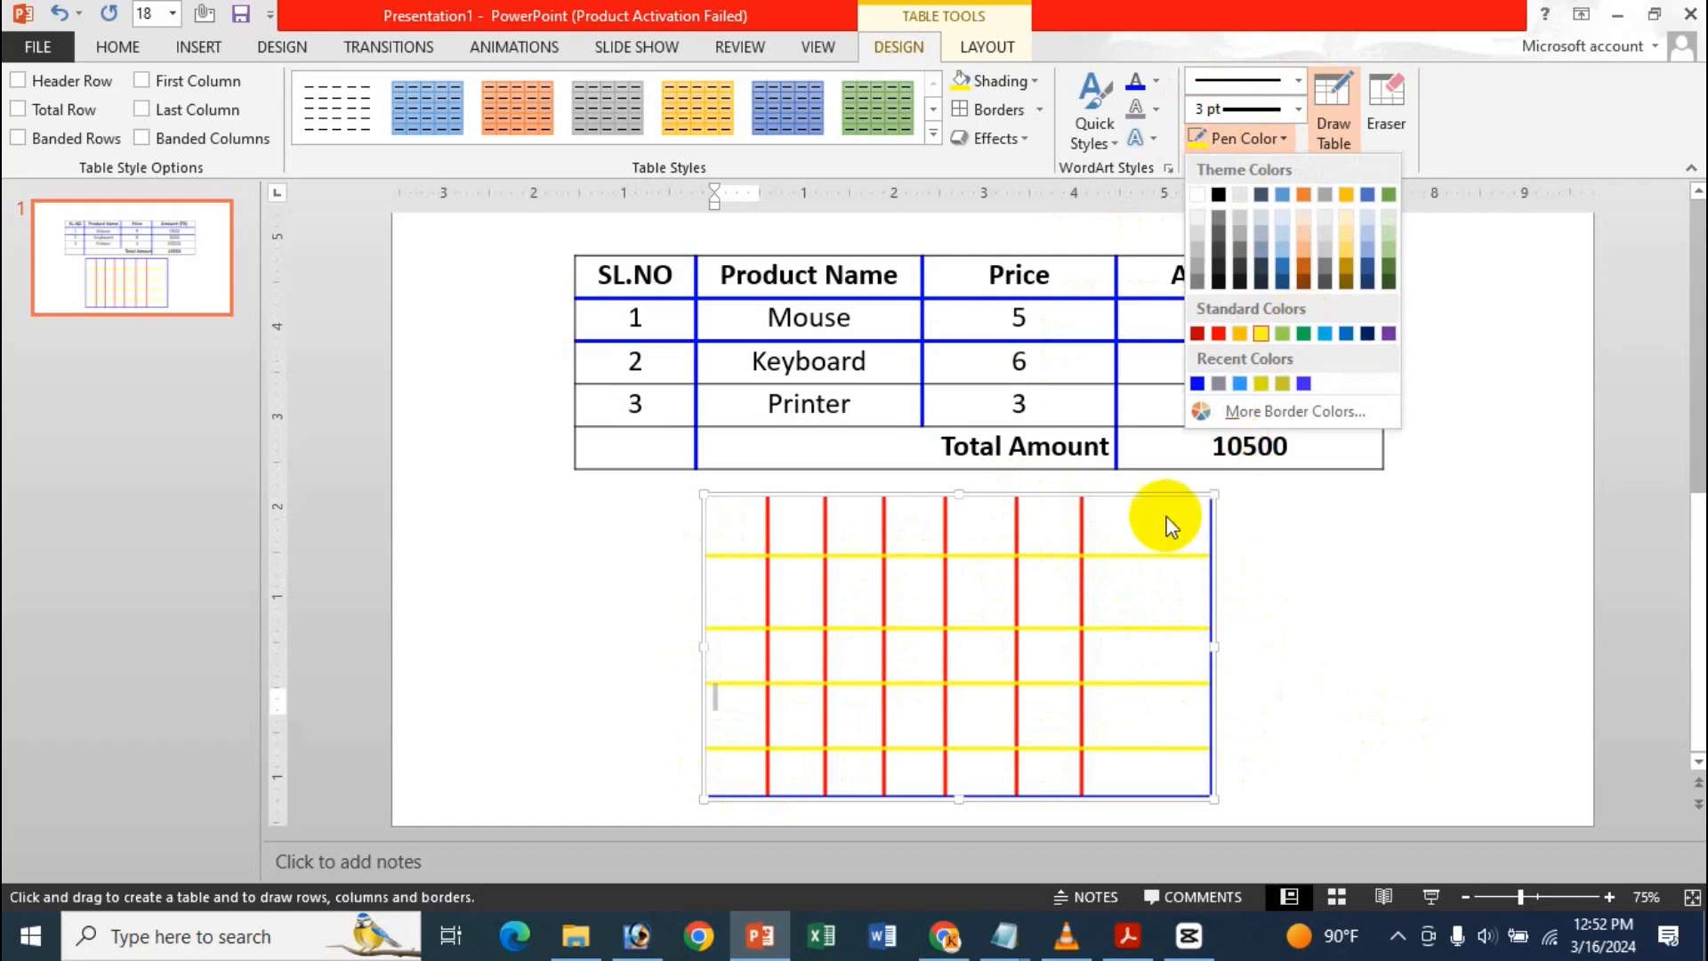
pyautogui.click(1302, 333)
pyautogui.moveTo(1195, 507)
pyautogui.mouseDown()
pyautogui.moveTo(1072, 622)
pyautogui.moveTo(820, 774)
pyautogui.moveTo(742, 798)
pyautogui.mouseUp()
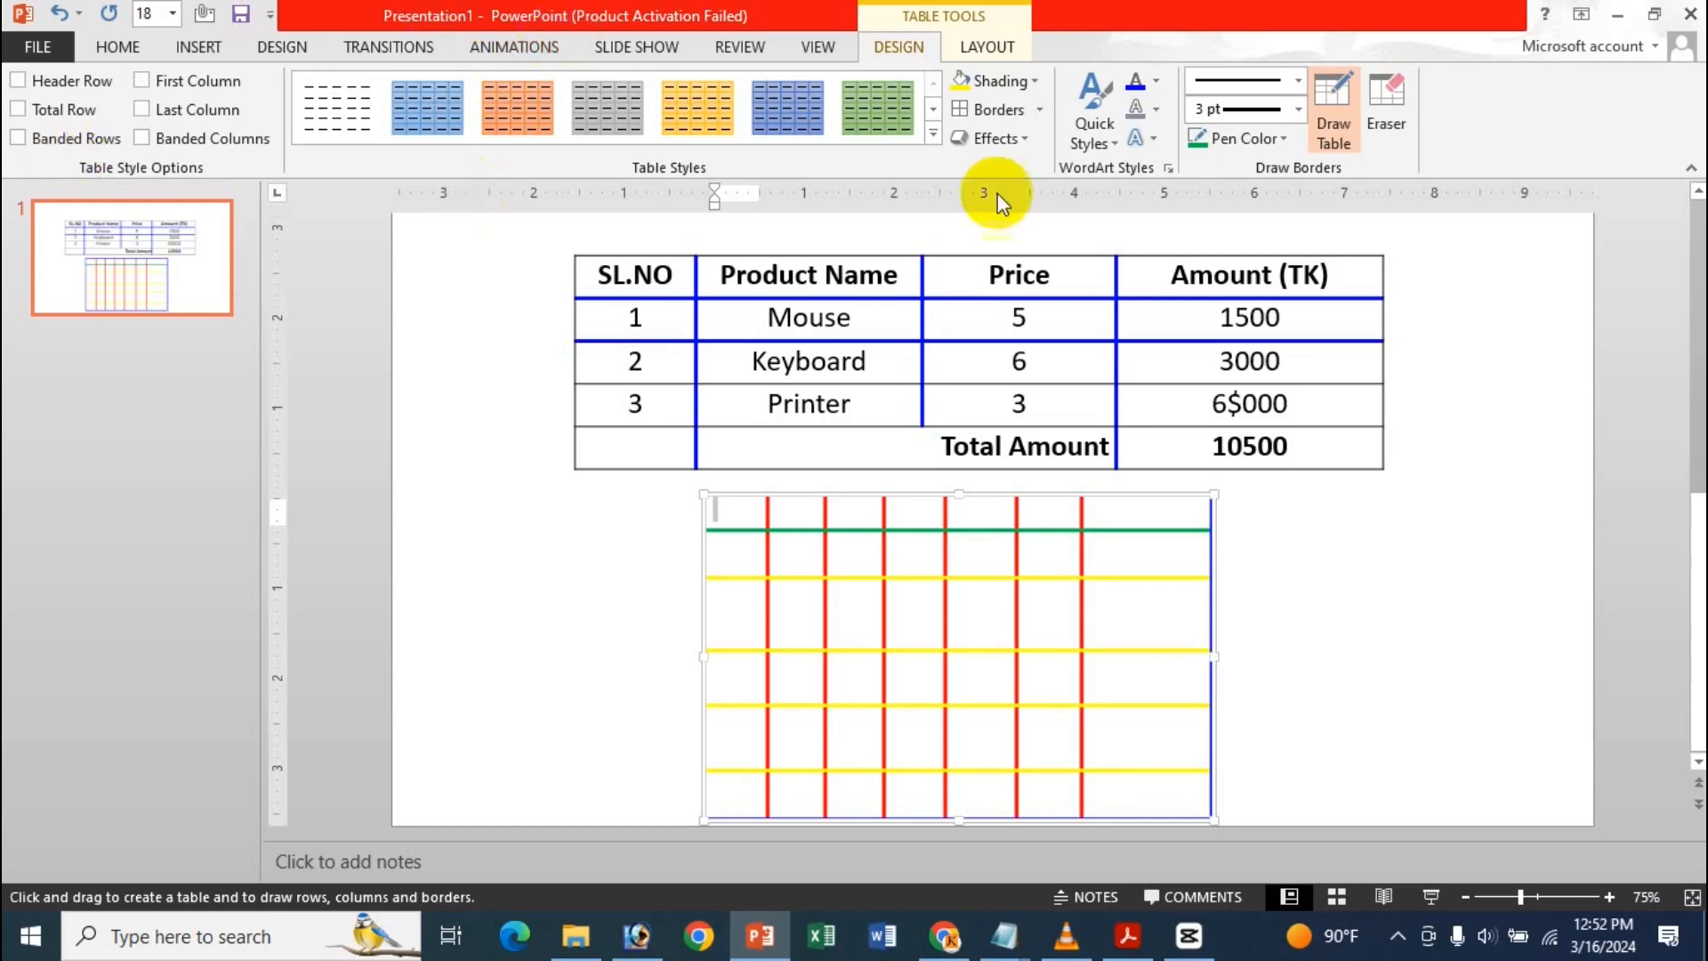
# Step: Erase the third, fourth and fifth red lines in the lower table's third row and the fourth line in its fourth row, then deselect the table
pyautogui.click(1387, 111)
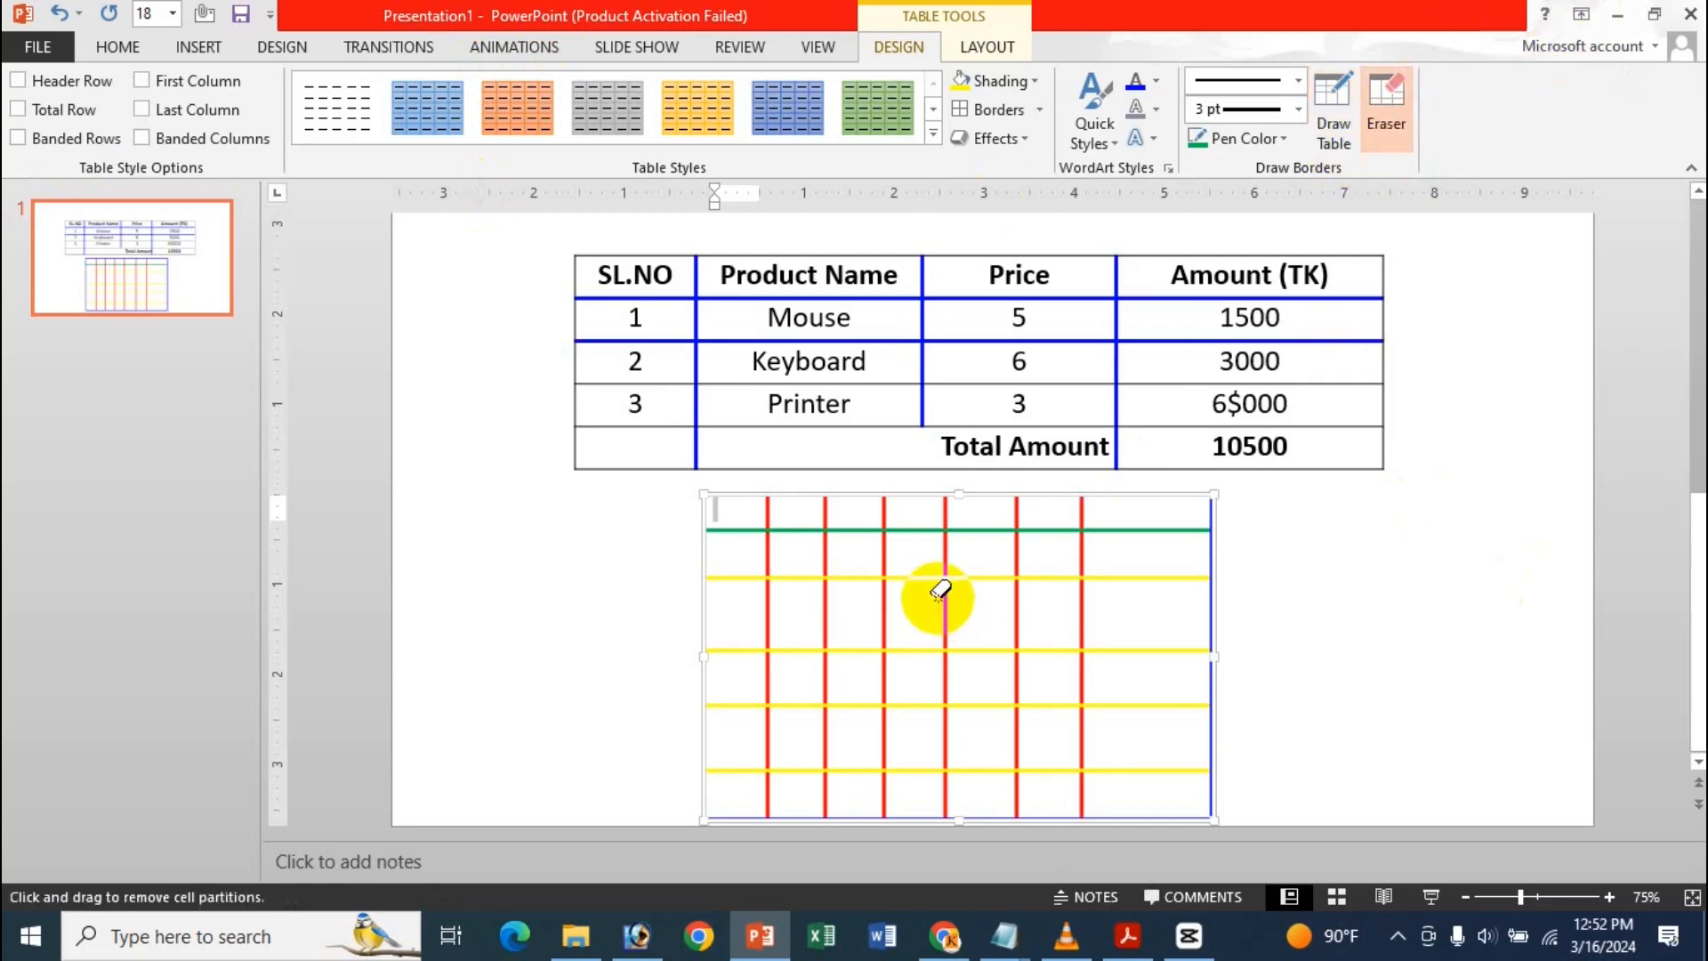
pyautogui.moveTo(944, 614); pyautogui.dragTo(946, 686)
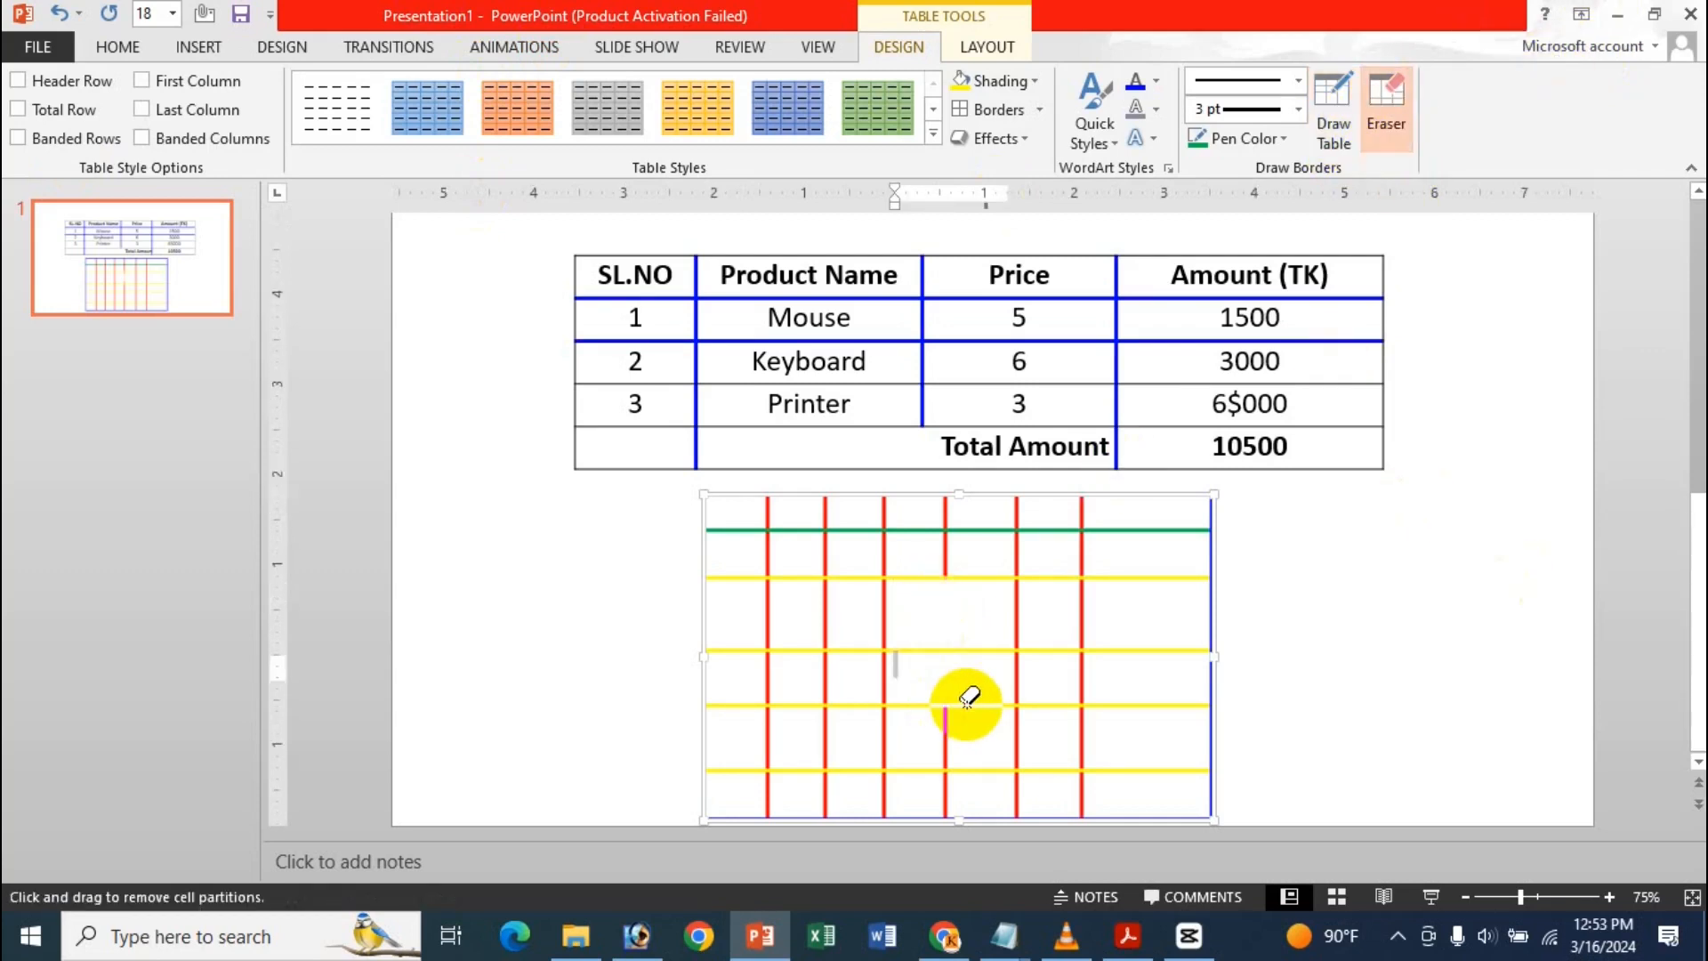
pyautogui.click(885, 623)
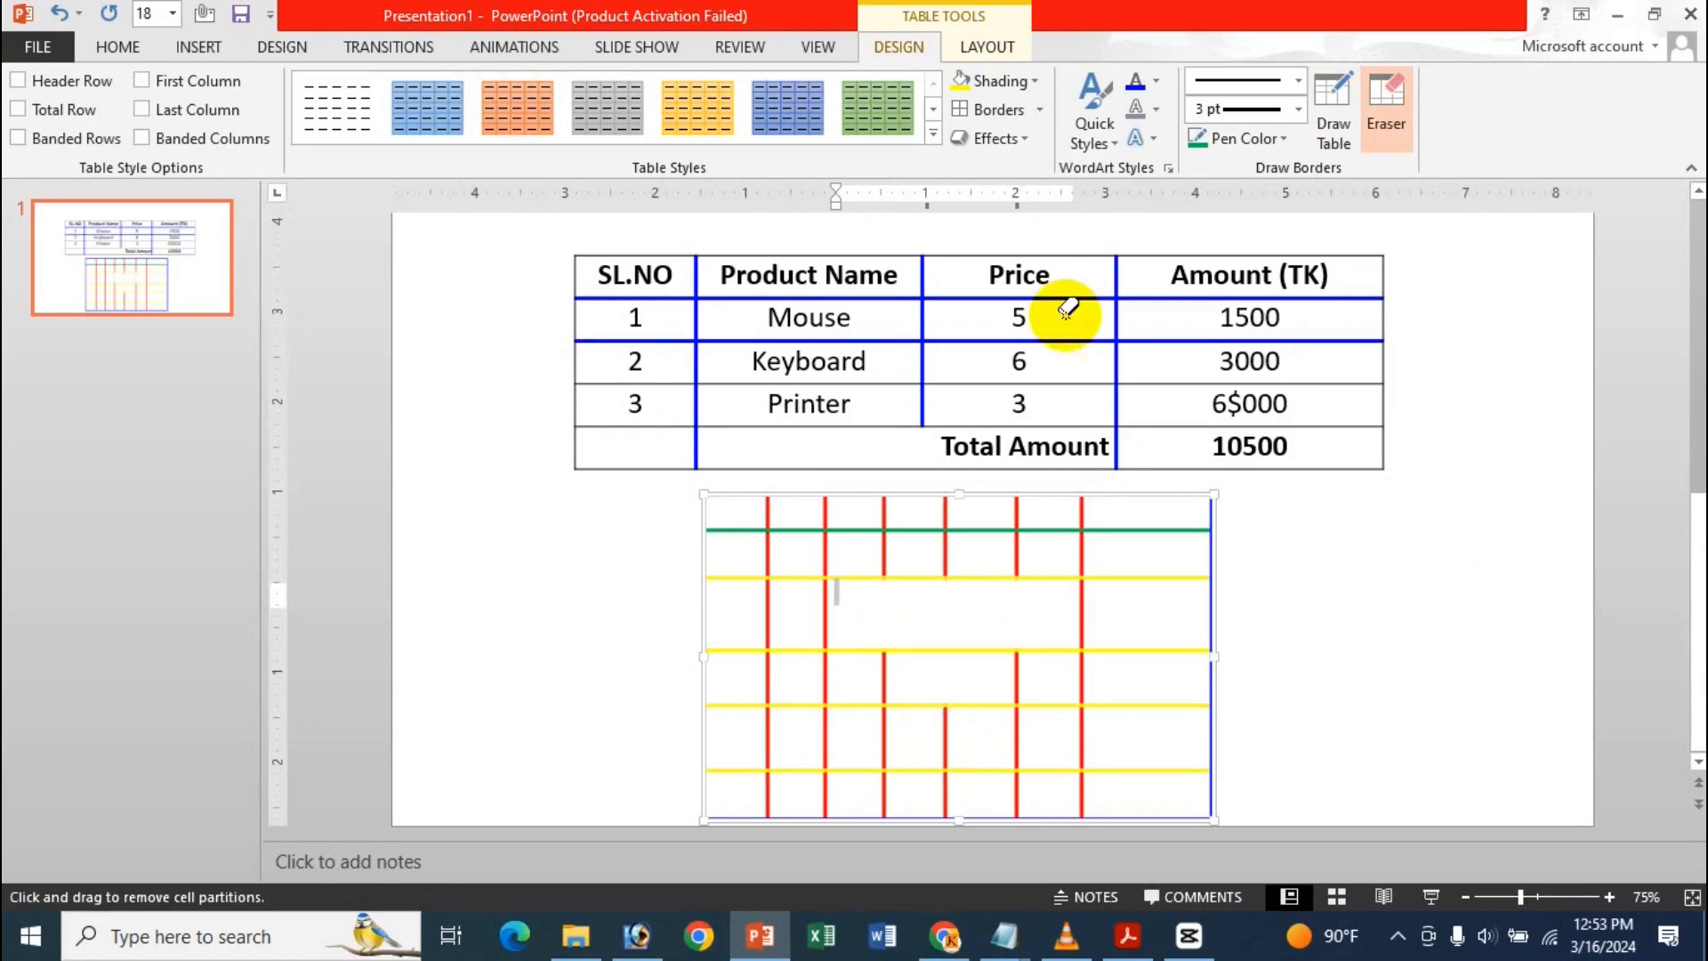
pyautogui.click(1389, 125)
pyautogui.click(1406, 585)
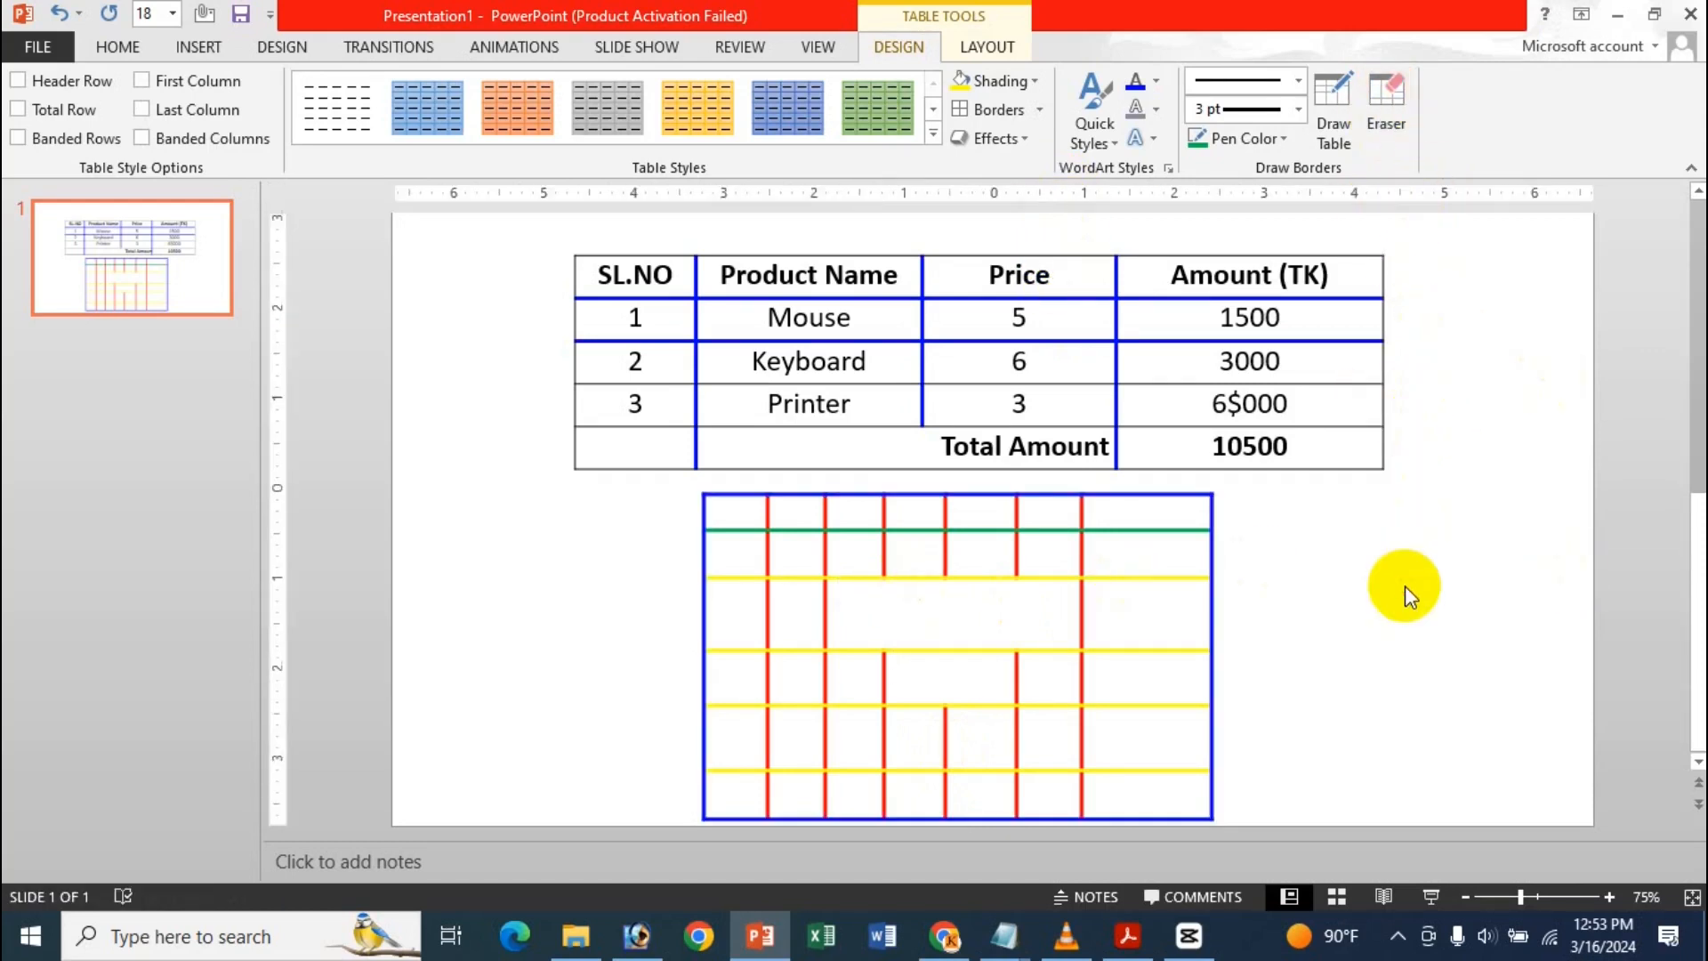